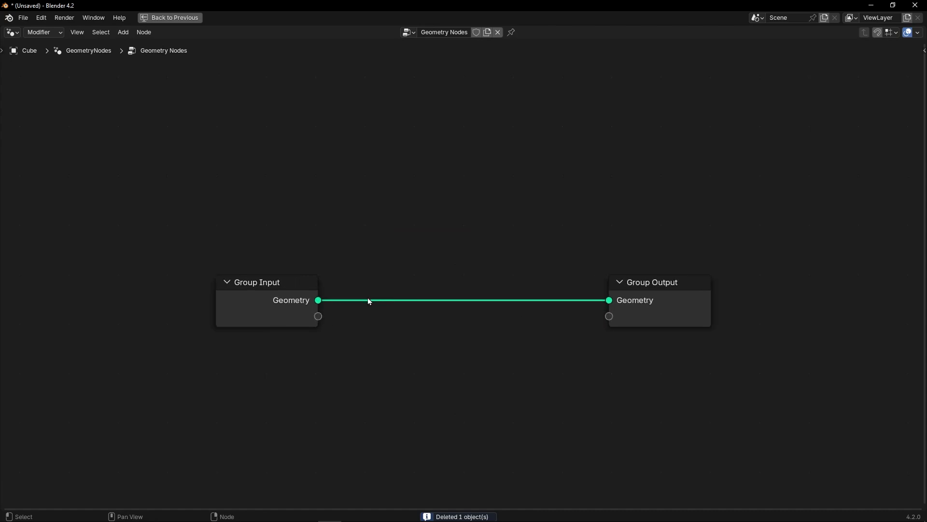
- Delete the Group Input node and add a Simulation Zone in its place
{"action": "left_click", "coordinate": [273, 300]}
{"action": "key", "text": "x"}
{"action": "key", "text": "shift+a"}
{"action": "type", "text": "simul"}
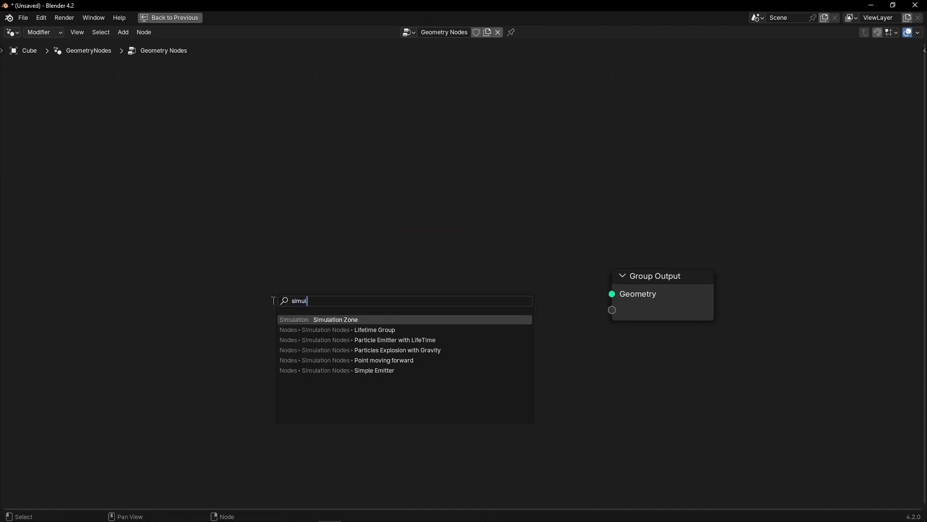
{"action": "key", "text": "Return"}
{"action": "left_click", "coordinate": [319, 208]}
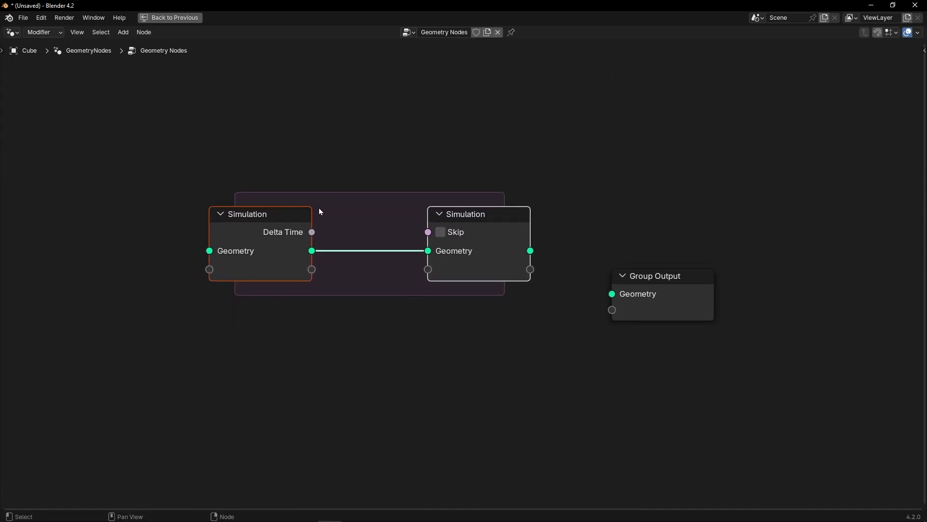
- Connect the Simulation Zone's Geometry output to the Group Output and spread the zone's two nodes apart
{"action": "left_click_drag", "start_coordinate": [531, 250], "coordinate": [612, 293]}
{"action": "left_click_drag", "start_coordinate": [665, 311], "coordinate": [832, 253]}
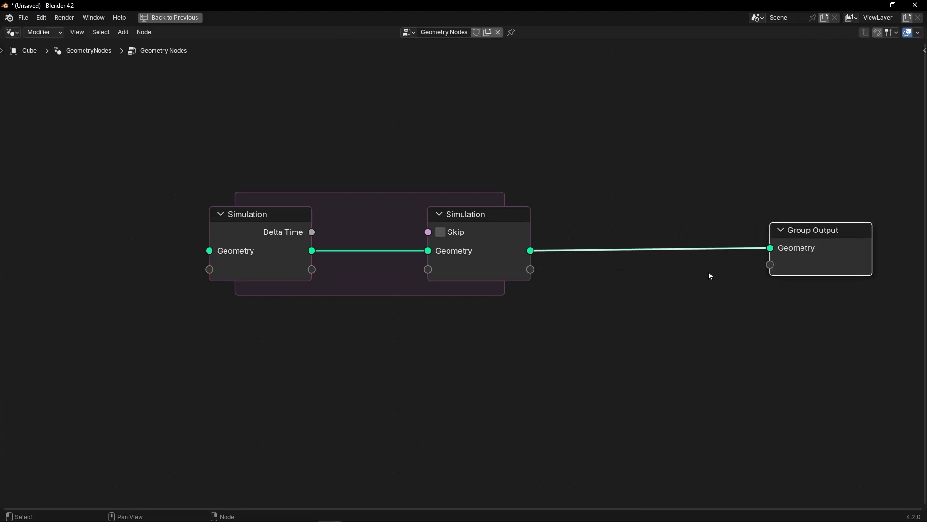
{"action": "left_click_drag", "start_coordinate": [504, 258], "coordinate": [714, 258]}
- Add a Points node below the simulation zone
{"action": "middle_click_drag", "start_coordinate": [426, 321], "coordinate": [422, 296]}
{"action": "scroll", "coordinate": [512, 285], "scroll_direction": "down", "scroll_amount": 1}
{"action": "key", "text": "shift+a"}
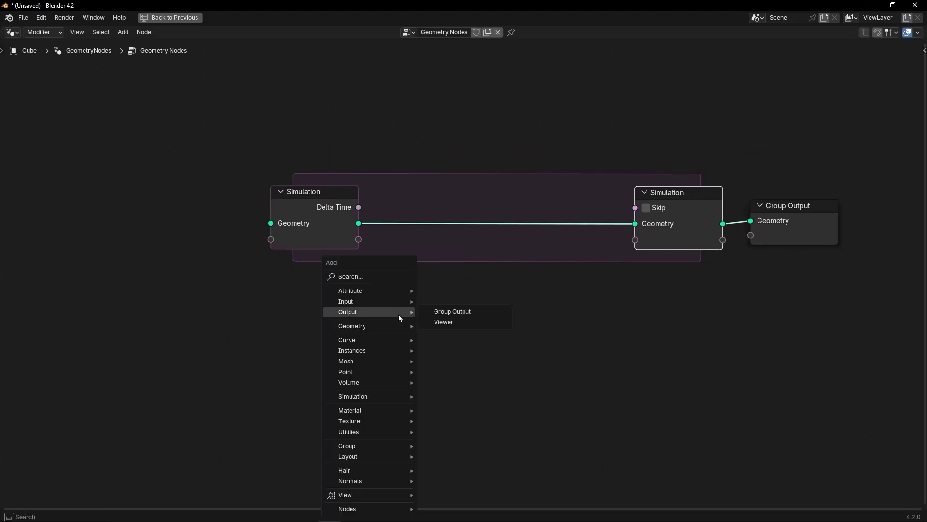
{"action": "type", "text": "points"}
{"action": "key", "text": "Return"}
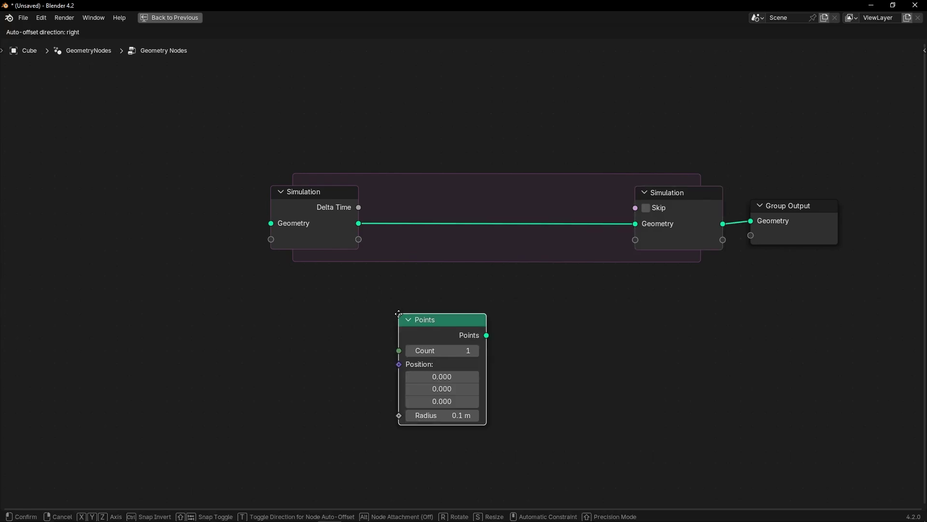
{"action": "key", "text": "Escape"}
- Insert a Join Geometry node inside the simulation zone and connect the Points output to its Geometry input
{"action": "key", "text": "shift+a"}
{"action": "type", "text": "join"}
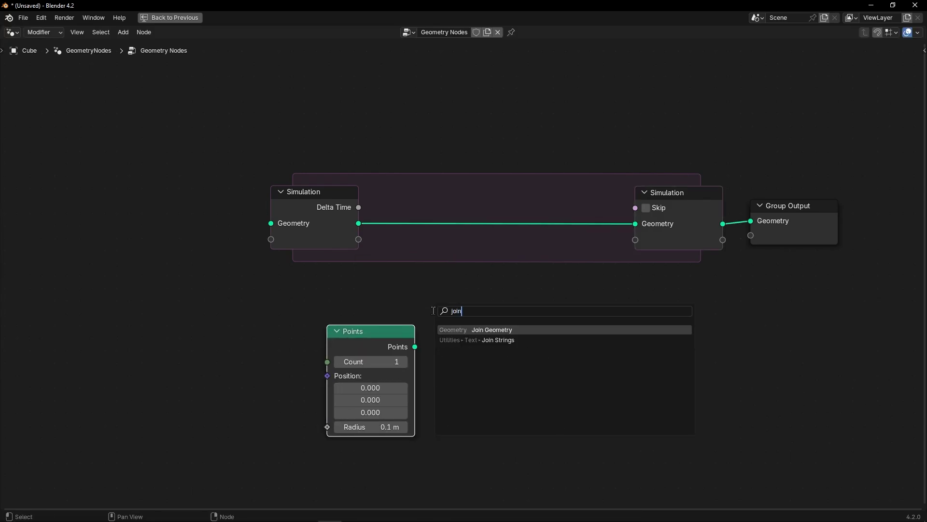
{"action": "key", "text": "Return"}
{"action": "left_click", "coordinate": [432, 207]}
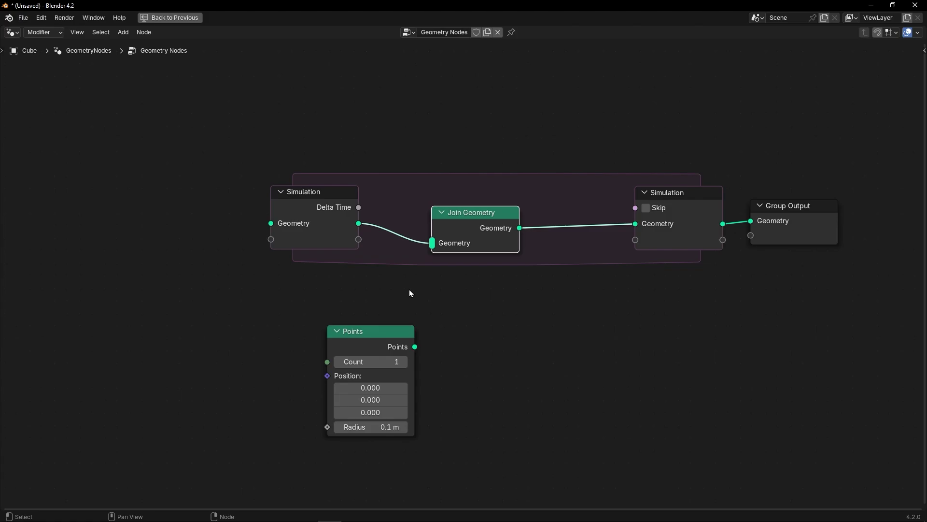
{"action": "left_click_drag", "start_coordinate": [394, 351], "coordinate": [404, 309]}
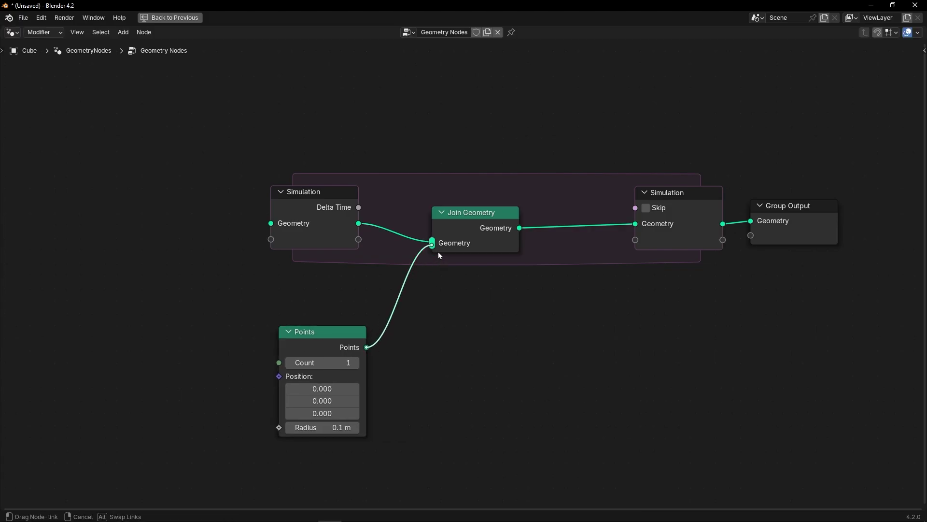
{"action": "left_click_drag", "start_coordinate": [439, 251], "coordinate": [437, 256]}
- Restore the full workspace layout and play the animation to check the emitted point in the 3D viewport
{"action": "key", "text": "ctrl+space"}
{"action": "middle_click_drag", "start_coordinate": [466, 170], "coordinate": [461, 123]}
{"action": "key", "text": "space"}
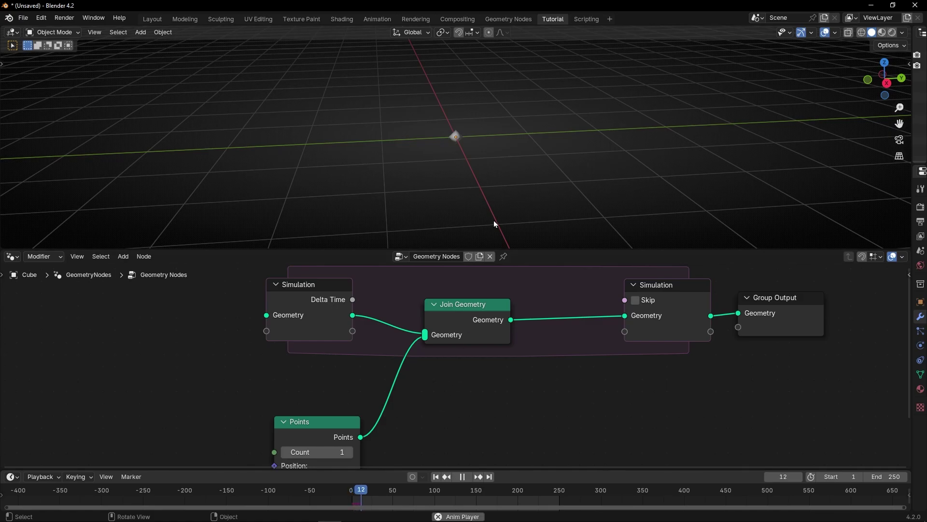
{"action": "key", "text": "space"}
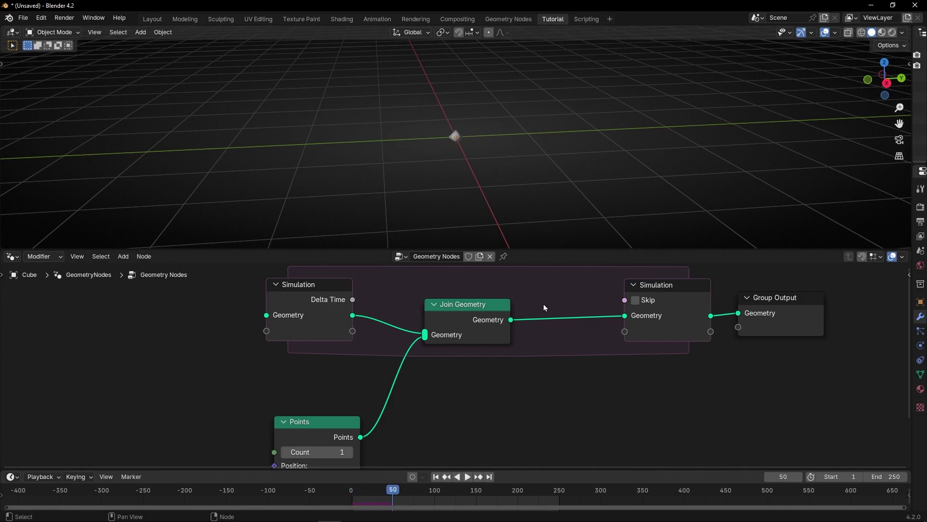
{"action": "scroll", "coordinate": [491, 351], "scroll_direction": "down", "scroll_amount": 3}
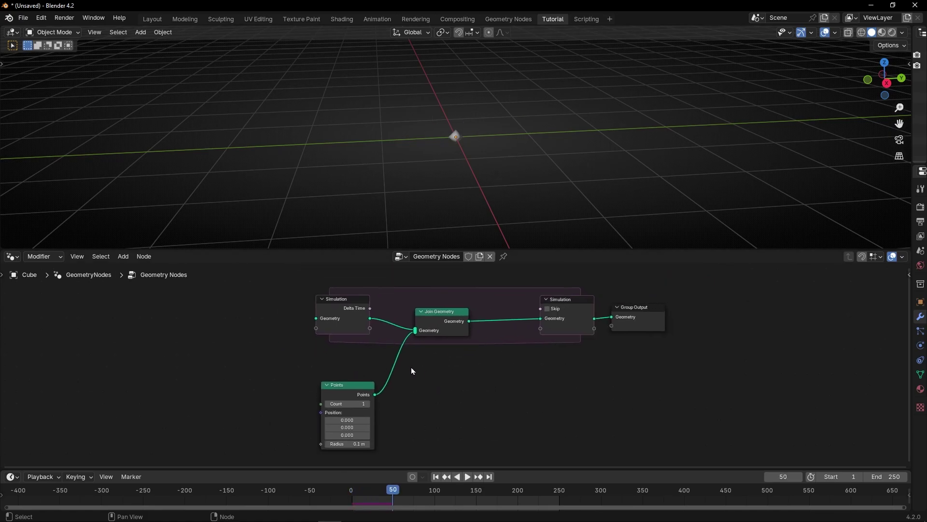
- Maximize the node editor and insert a Store Named Attribute node between Points and Join Geometry, making room for it
{"action": "key", "text": "ctrl+space"}
{"action": "scroll", "coordinate": [381, 359], "scroll_direction": "up", "scroll_amount": 3}
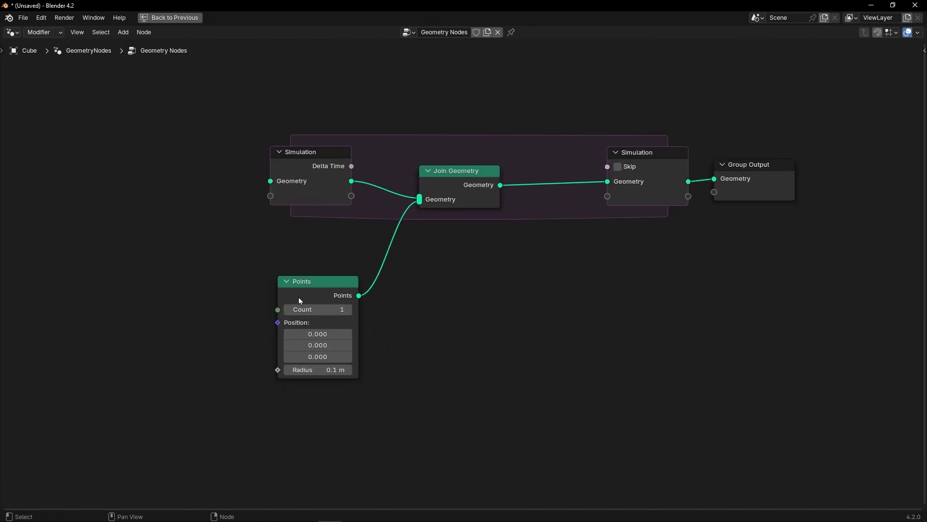
{"action": "left_click_drag", "start_coordinate": [299, 297], "coordinate": [207, 331]}
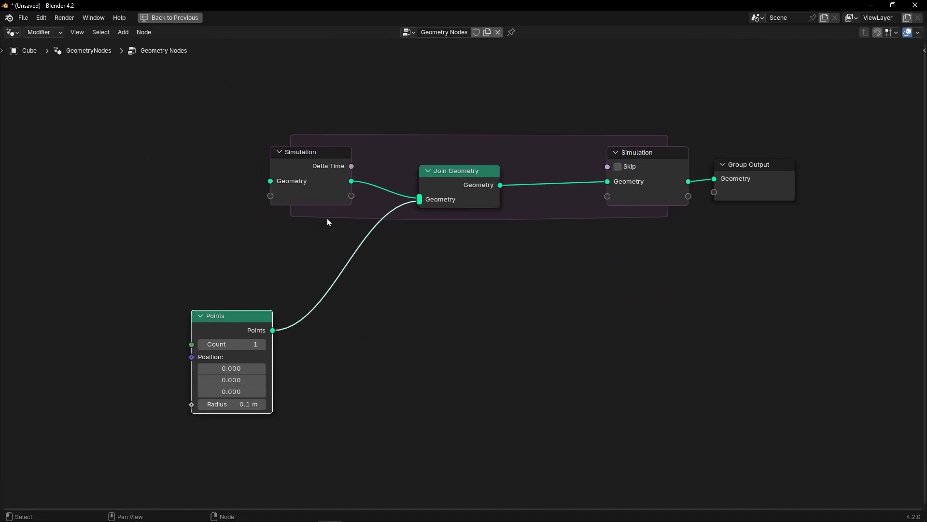
{"action": "key", "text": "shift+a"}
{"action": "type", "text": "store"}
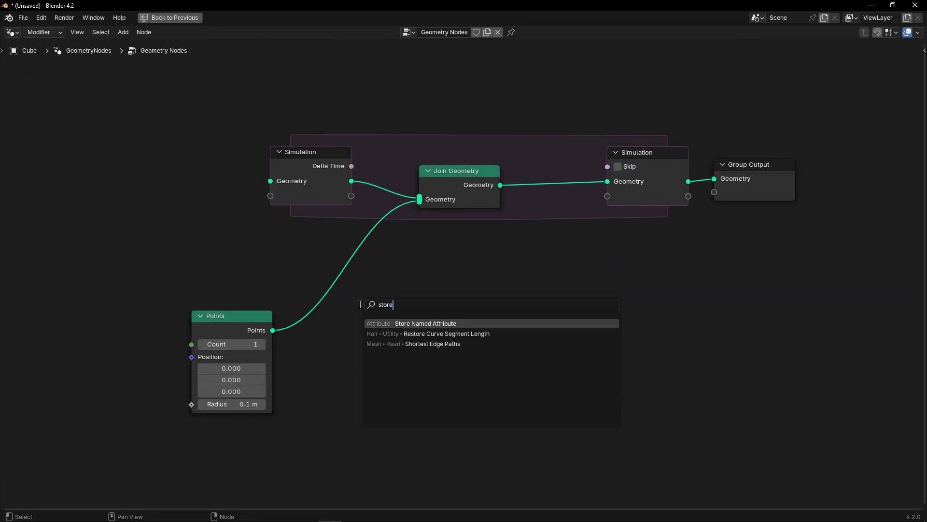
{"action": "key", "text": "Return"}
{"action": "left_click_drag", "start_coordinate": [360, 304], "coordinate": [315, 272]}
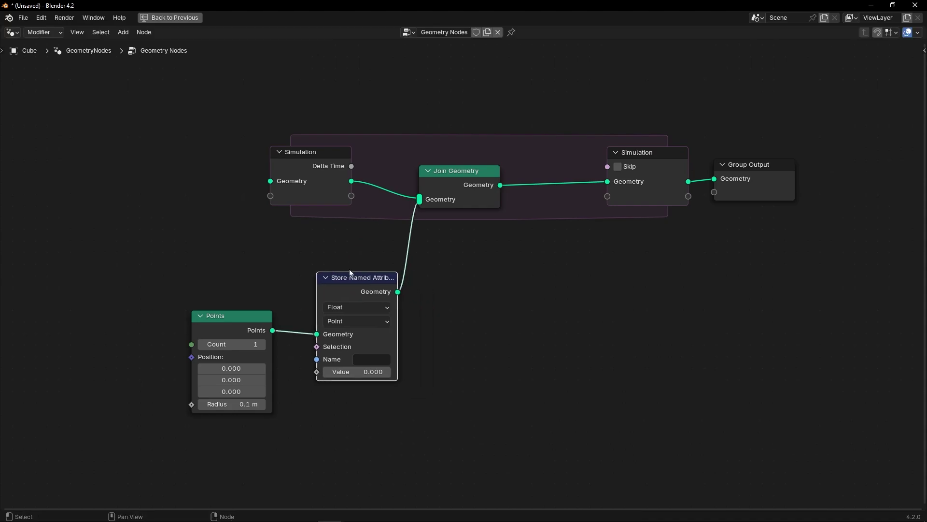
{"action": "middle_click_drag", "start_coordinate": [349, 244], "coordinate": [363, 183]}
{"action": "left_click_drag", "start_coordinate": [250, 265], "coordinate": [234, 228]}
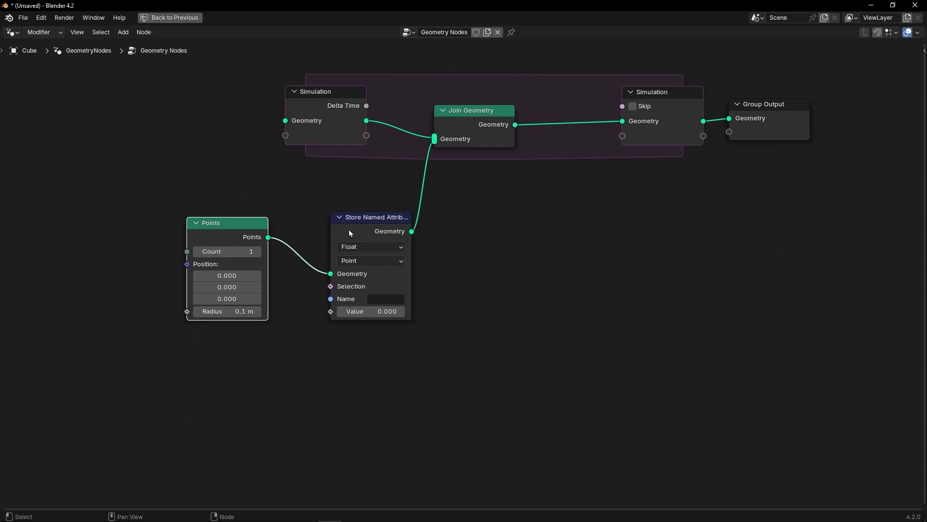
{"action": "left_click_drag", "start_coordinate": [348, 230], "coordinate": [339, 215]}
- Set the Store Named Attribute data type to Vector
{"action": "scroll", "coordinate": [291, 214], "scroll_direction": "up", "scroll_amount": 2}
{"action": "left_click", "coordinate": [291, 210]}
{"action": "left_click", "coordinate": [288, 293]}
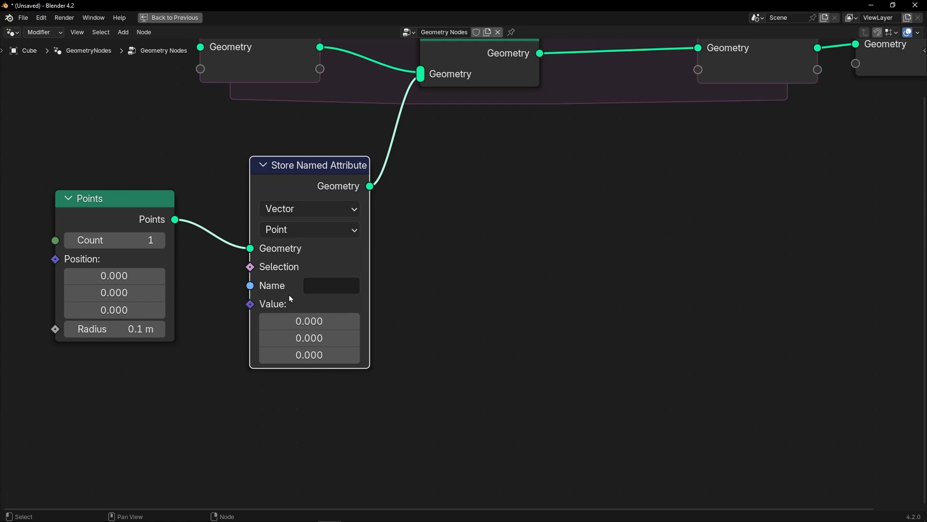
- Add a Random Value node feeding the Value input of Store Named Attribute and place it underneath
{"action": "middle_click_drag", "start_coordinate": [287, 314], "coordinate": [352, 251]}
{"action": "left_click_drag", "start_coordinate": [315, 240], "coordinate": [275, 324]}
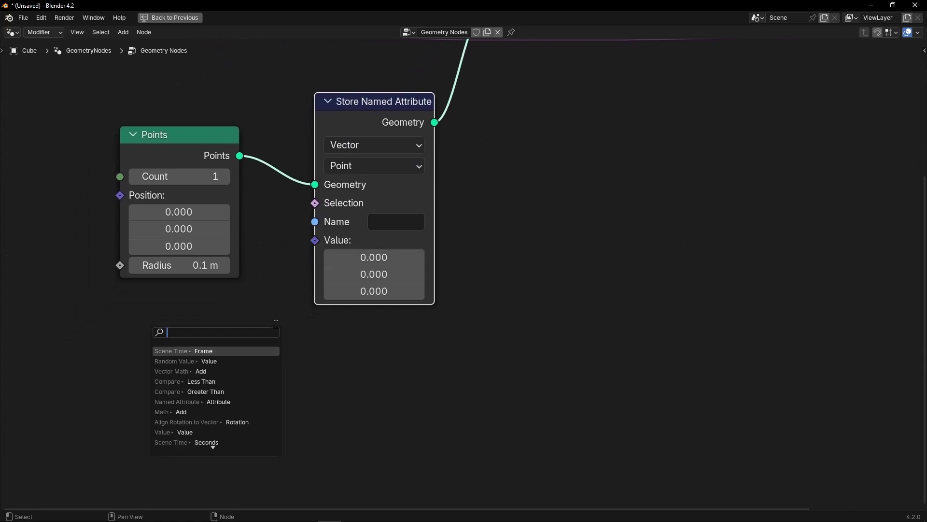
{"action": "type", "text": "random"}
{"action": "key", "text": "Return"}
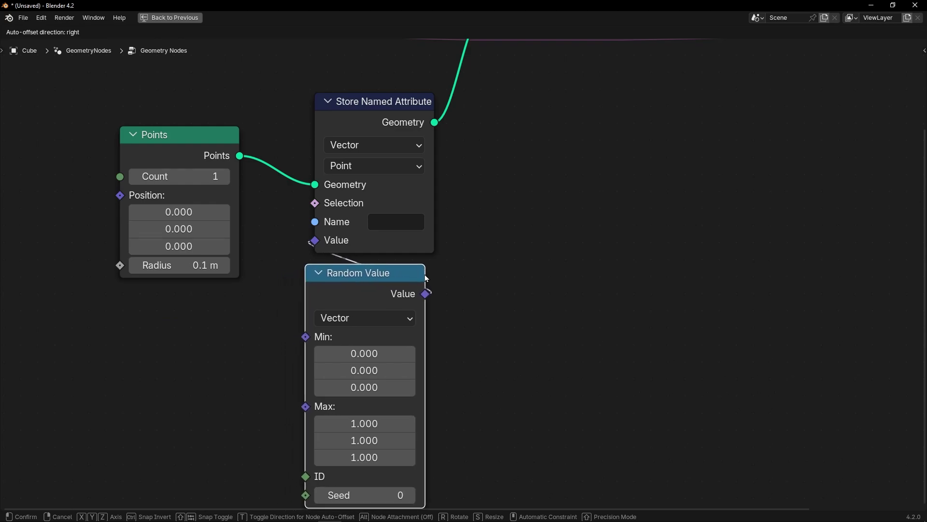
{"action": "left_click", "coordinate": [424, 281]}
- Name the stored attribute velocity
{"action": "left_click", "coordinate": [383, 221]}
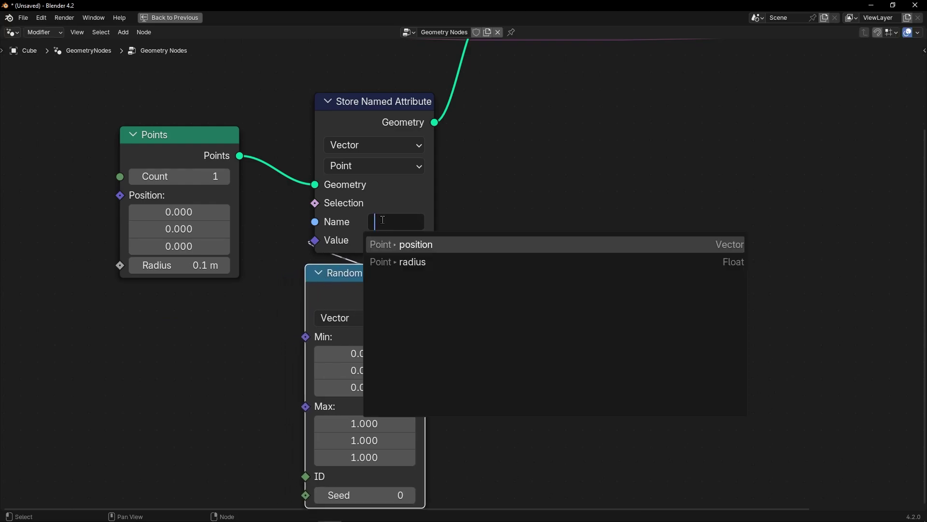
{"action": "type", "text": "velocity"}
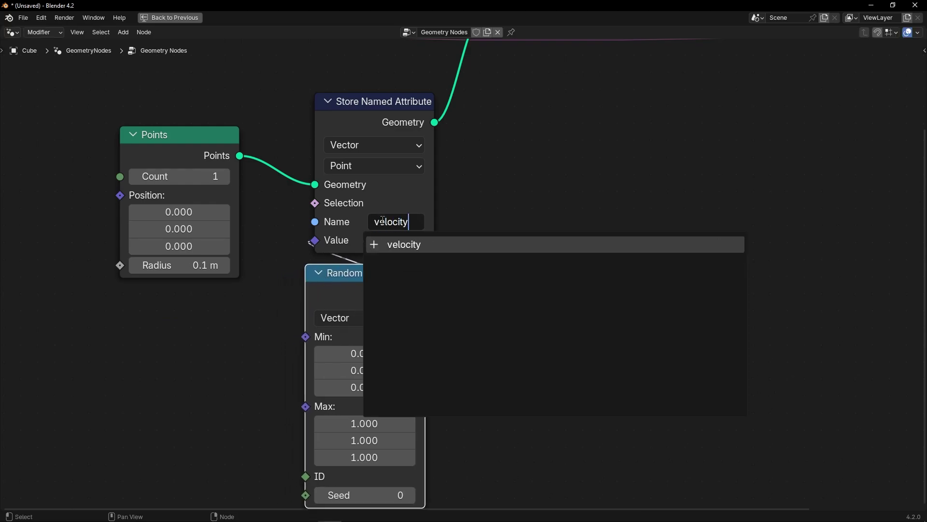
{"action": "key", "text": "Return"}
- Drive the Random Value seed with the Frame output of a new Scene Time node placed beneath it
{"action": "scroll", "coordinate": [384, 304], "scroll_direction": "down", "scroll_amount": 2}
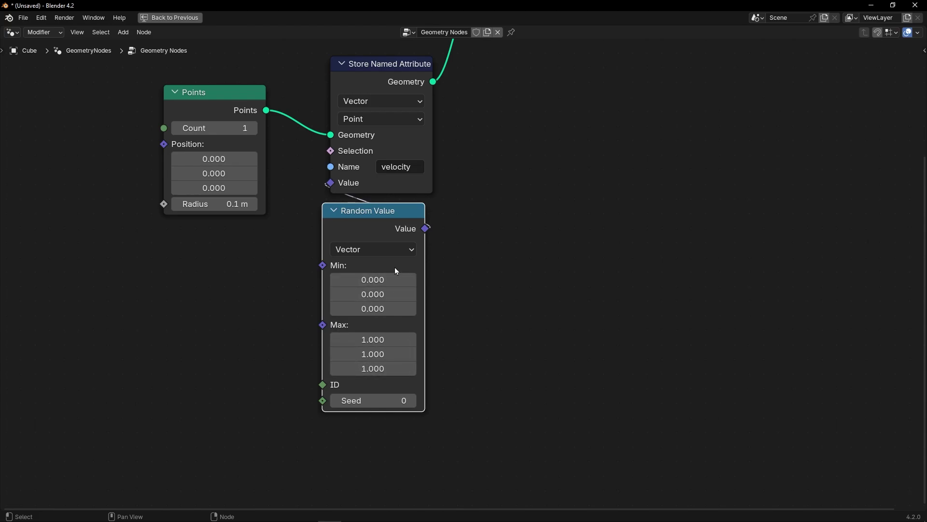
{"action": "left_click_drag", "start_coordinate": [325, 400], "coordinate": [246, 405]}
{"action": "type", "text": "sce"}
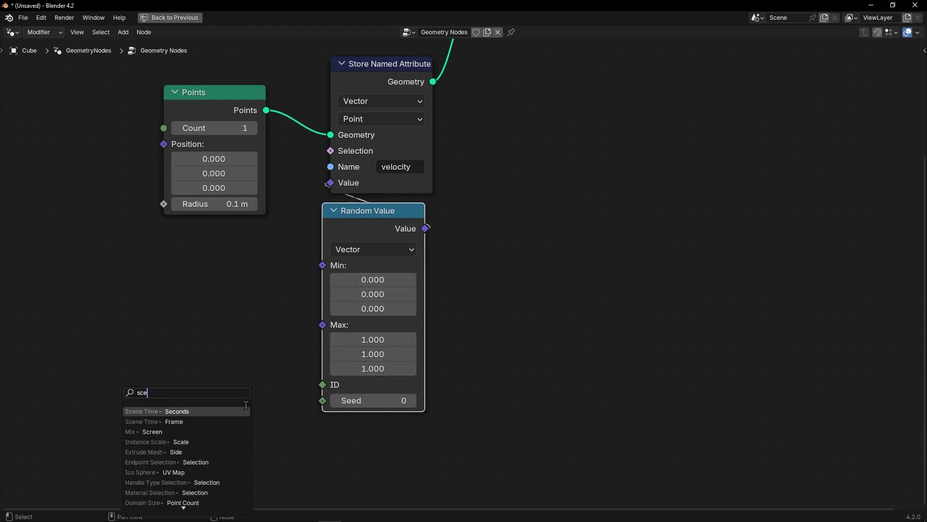
{"action": "left_click", "coordinate": [187, 419]}
{"action": "left_click", "coordinate": [358, 441]}
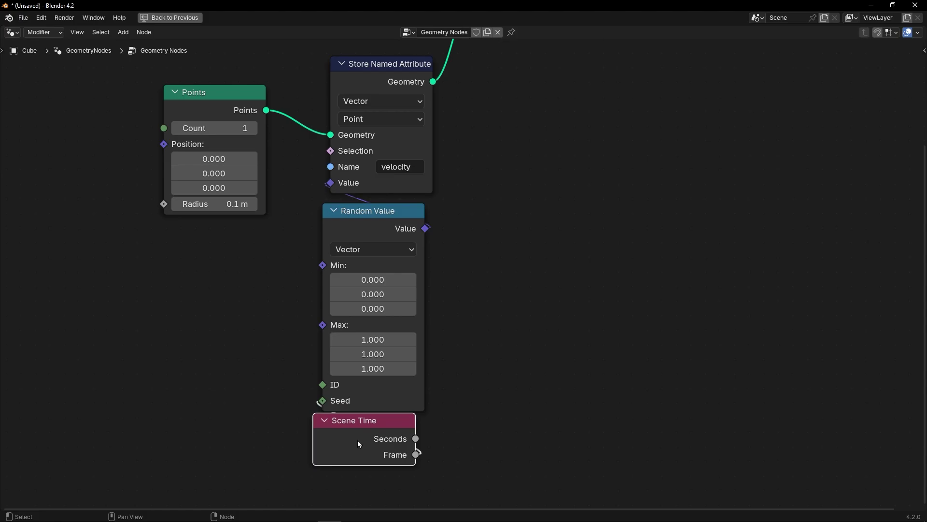
- Move the Points node away from Store Named Attribute and add a Vector Math node set to Scale
{"action": "scroll", "coordinate": [356, 438], "scroll_direction": "down", "scroll_amount": 6}
{"action": "scroll", "coordinate": [315, 359], "scroll_direction": "down", "scroll_amount": 1}
{"action": "left_click_drag", "start_coordinate": [332, 183], "coordinate": [236, 187]}
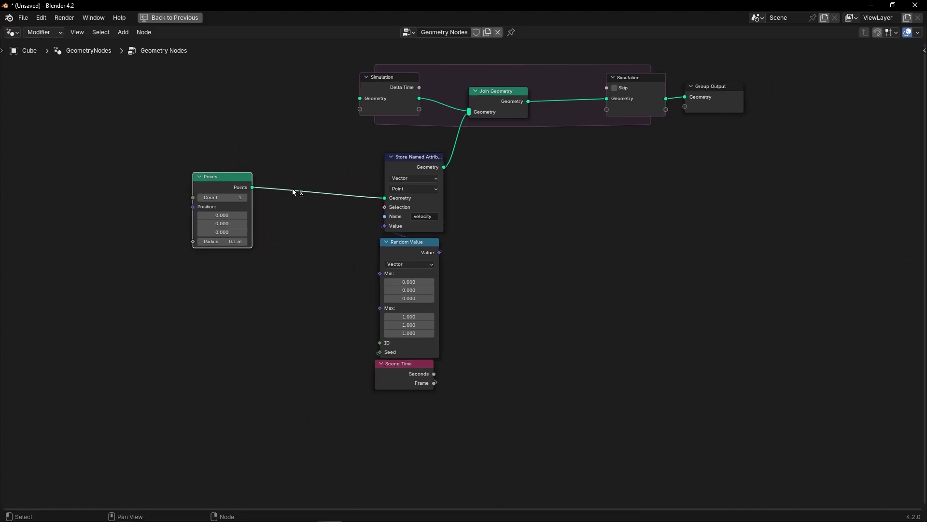
{"action": "key", "text": "shift+a"}
{"action": "type", "text": "vector add"}
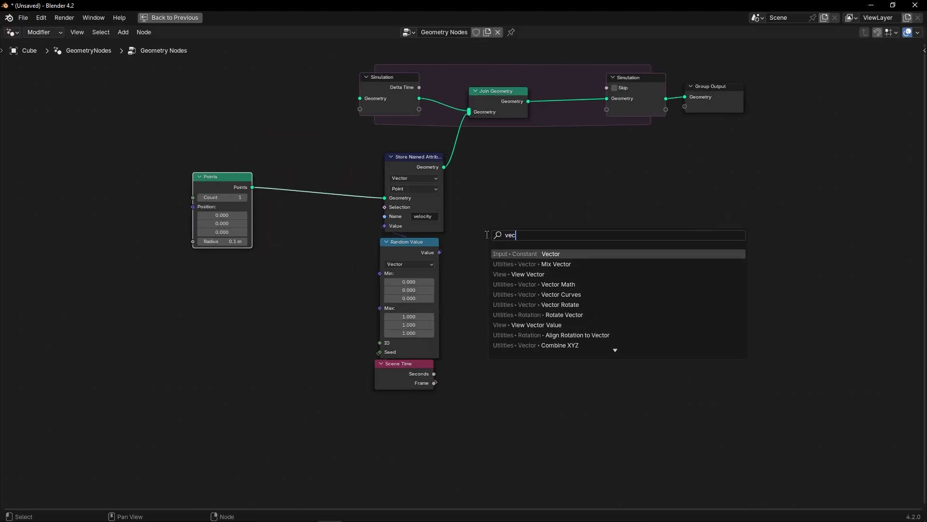
{"action": "key", "text": "Return"}
{"action": "left_click", "coordinate": [487, 238]}
{"action": "scroll", "coordinate": [507, 235], "scroll_direction": "up", "scroll_amount": 2}
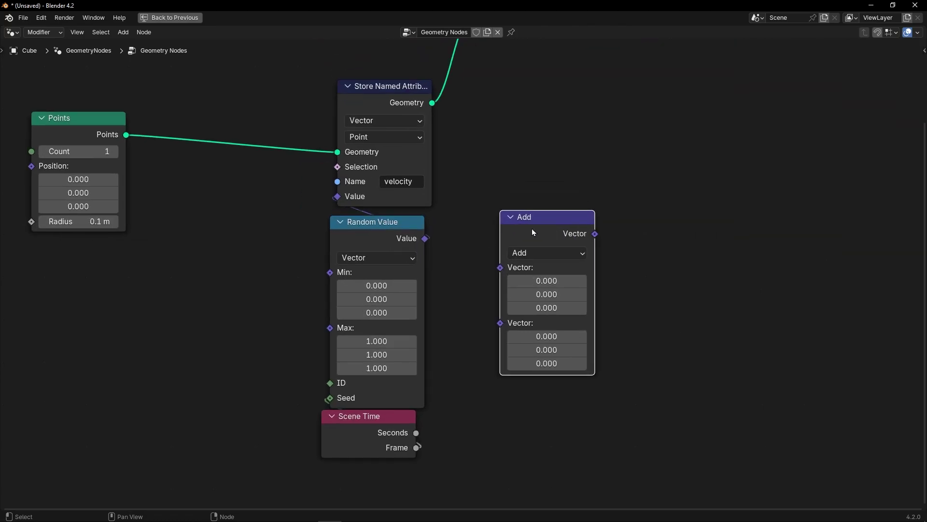
{"action": "left_click", "coordinate": [523, 251]}
{"action": "left_click", "coordinate": [537, 487]}
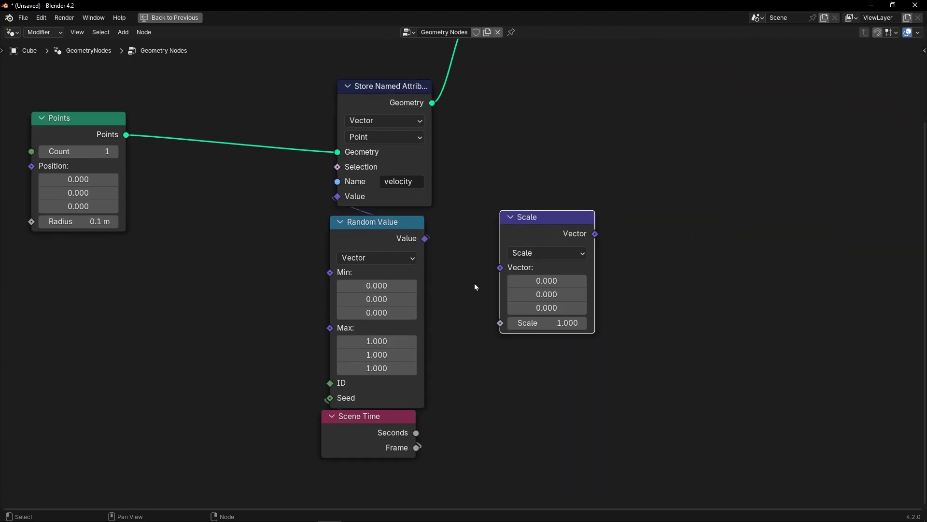
- Insert the Scale node between Random Value and Store Named Attribute, and stack these nodes in one column
{"action": "left_click_drag", "start_coordinate": [475, 286], "coordinate": [379, 447]}
{"action": "left_click_drag", "start_coordinate": [402, 271], "coordinate": [394, 353]}
{"action": "left_click_drag", "start_coordinate": [524, 238], "coordinate": [358, 242]}
{"action": "left_click_drag", "start_coordinate": [473, 236], "coordinate": [357, 235]}
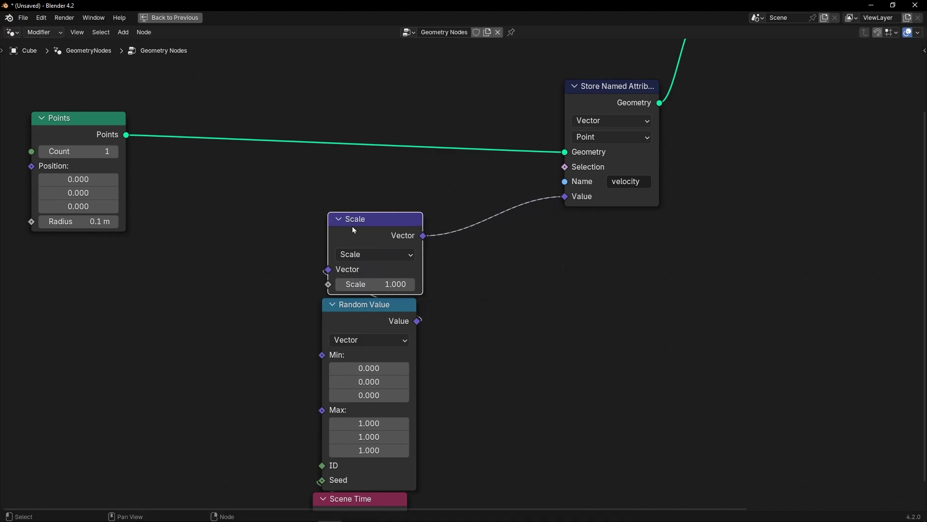
{"action": "left_click_drag", "start_coordinate": [616, 106], "coordinate": [377, 111]}
- Frame the Store Named Attribute, Scale, Random Value and Scene Time nodes together and label the frame Initial Velocity
{"action": "key", "text": "Home"}
{"action": "scroll", "coordinate": [460, 179], "scroll_direction": "down", "scroll_amount": 1}
{"action": "middle_click_drag", "start_coordinate": [460, 180], "coordinate": [458, 178]}
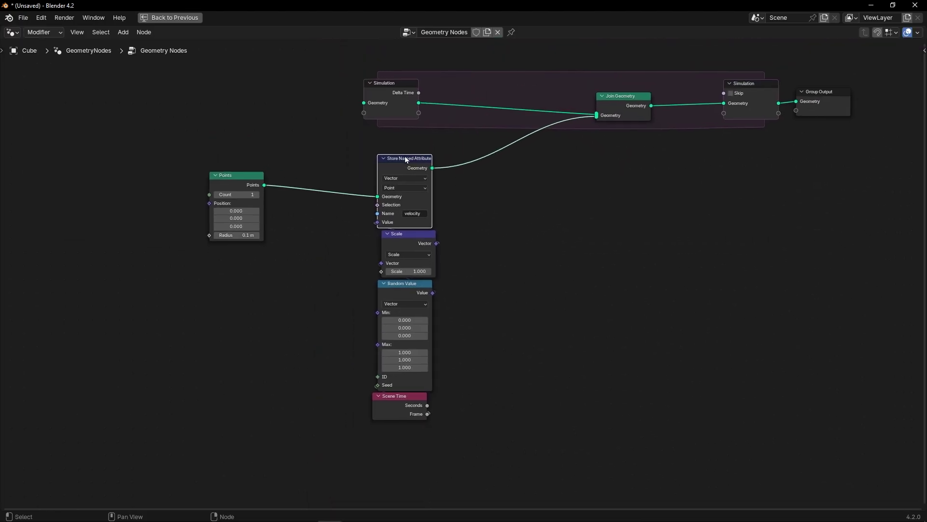
{"action": "left_click_drag", "start_coordinate": [404, 156], "coordinate": [461, 427]}
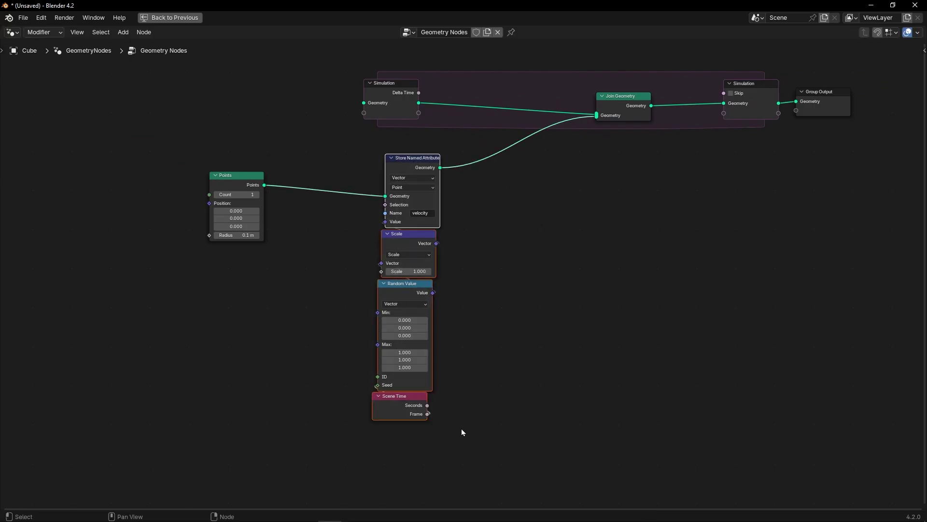
{"action": "key", "text": "ctrl+j"}
{"action": "key", "text": "F2"}
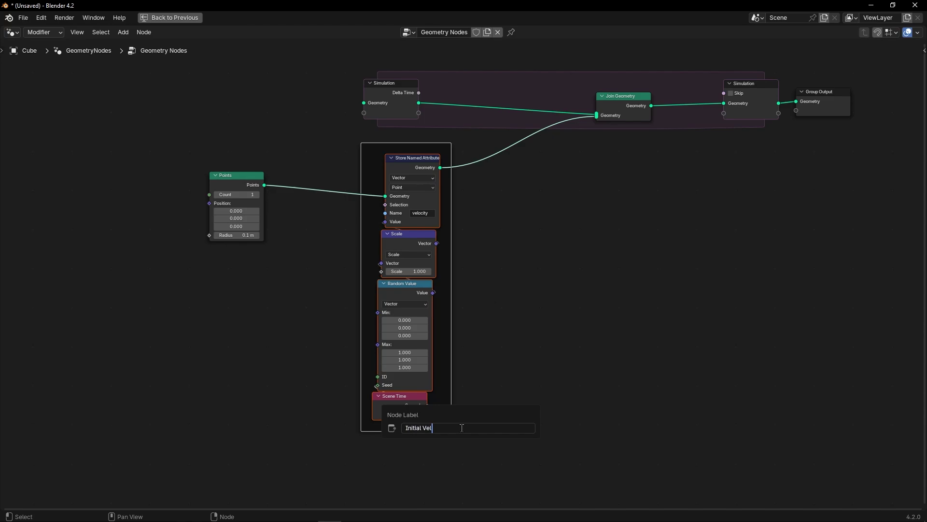
{"action": "key", "text": "Return"}
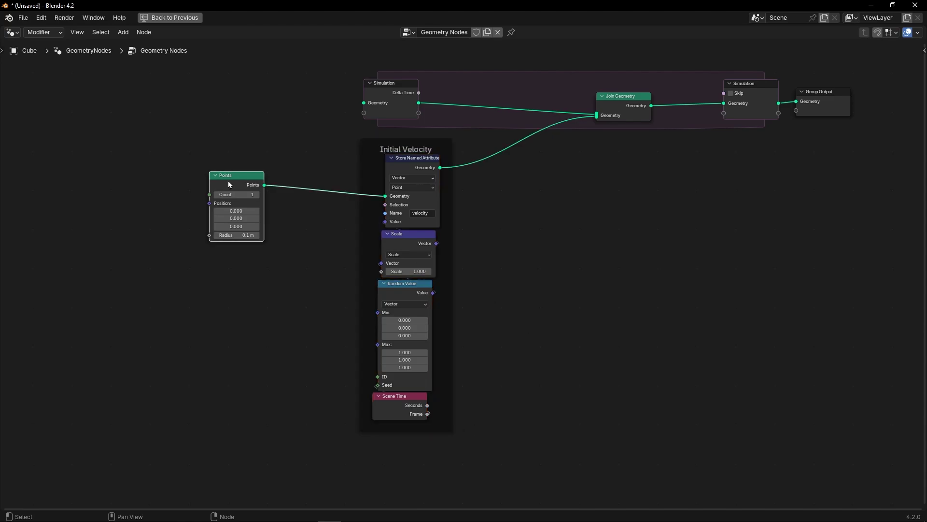
- Move Points closer to the Initial Velocity frame and shift Join Geometry, the simulation output and Group Output closer in
{"action": "left_click_drag", "start_coordinate": [228, 180], "coordinate": [289, 185]}
{"action": "middle_click_drag", "start_coordinate": [435, 141], "coordinate": [325, 167]}
{"action": "left_click_drag", "start_coordinate": [458, 70], "coordinate": [731, 190]}
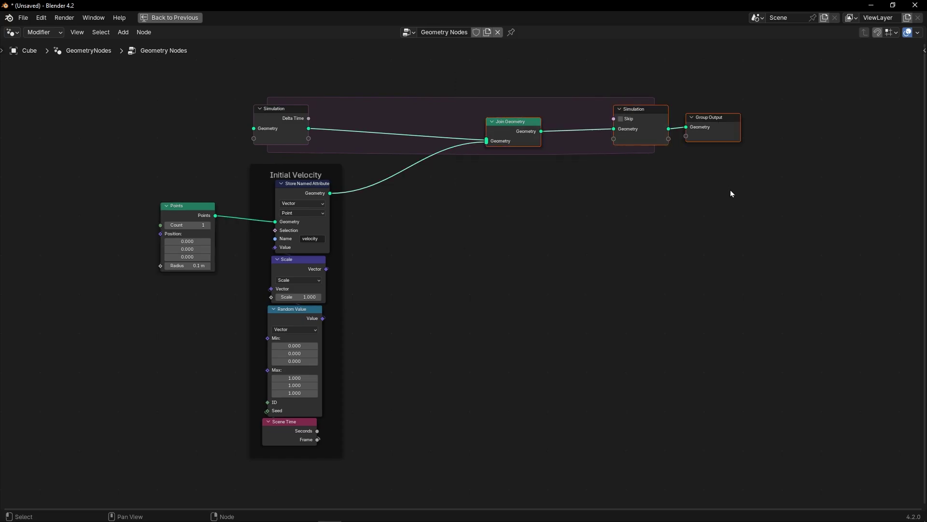
{"action": "key", "text": "g"}
{"action": "left_click", "coordinate": [610, 185]}
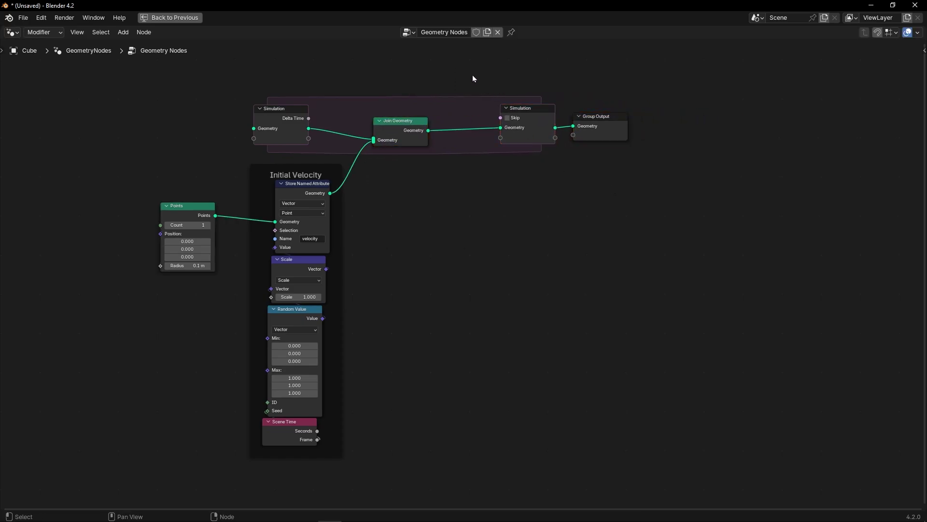
- Shift the simulation output and Group Output further from Join Geometry, and restore the node editor from its maximized view
{"action": "left_click_drag", "start_coordinate": [473, 78], "coordinate": [650, 159]}
{"action": "key", "text": "g"}
{"action": "left_click", "coordinate": [730, 166]}
{"action": "key", "text": "ctrl+space"}
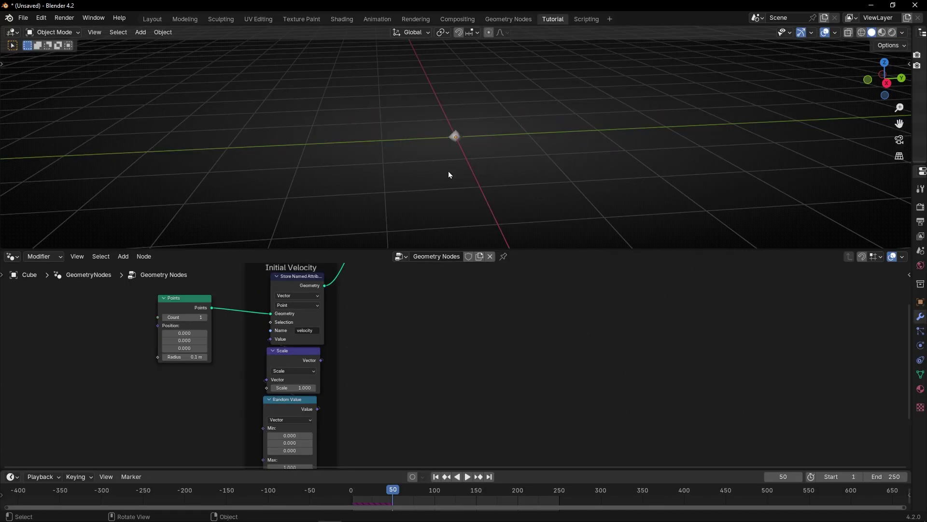
- Play the animation briefly to check whether the emitted points move, and stop it
{"action": "scroll", "coordinate": [412, 302], "scroll_direction": "down", "scroll_amount": 3}
{"action": "key", "text": "space"}
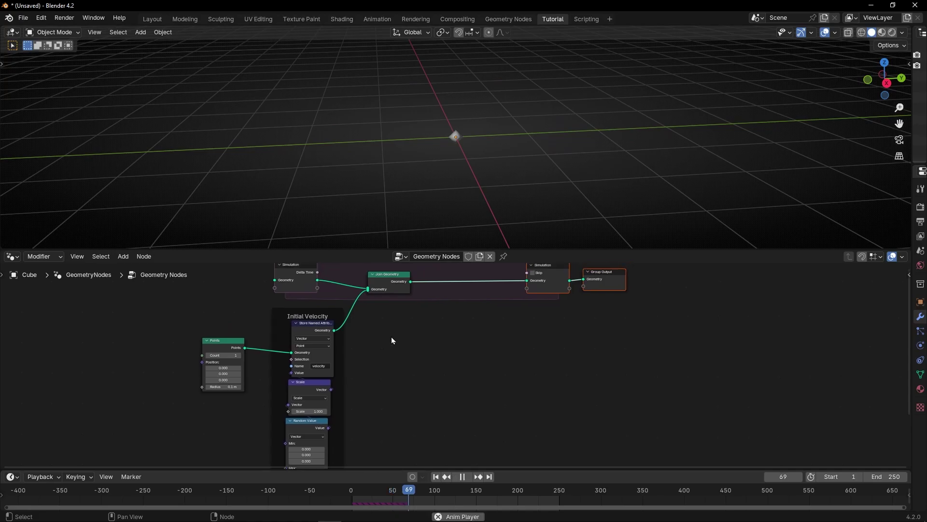
{"action": "key", "text": "space"}
- Insert a Set Position node between Join Geometry and the simulation output
{"action": "scroll", "coordinate": [392, 340], "scroll_direction": "up", "scroll_amount": 4}
{"action": "key", "text": "shift+a"}
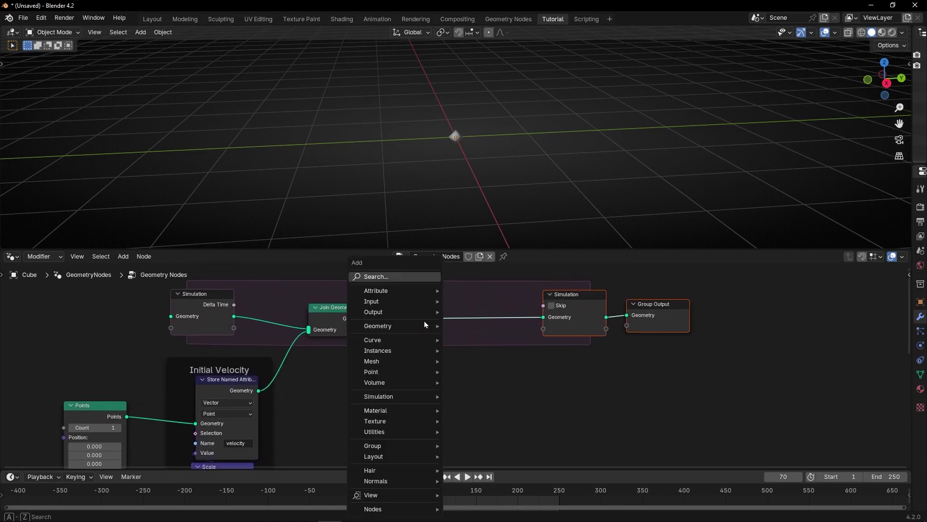
{"action": "type", "text": "set"}
{"action": "left_click", "coordinate": [478, 351]}
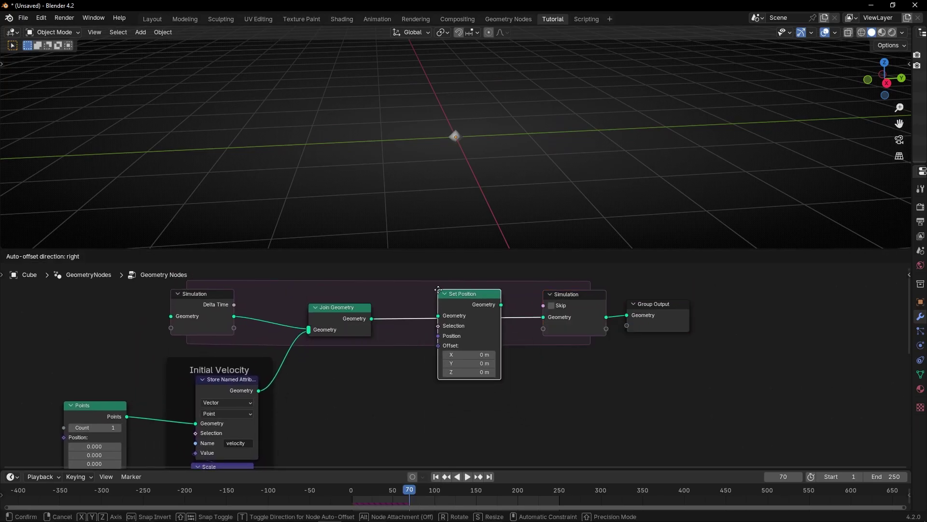
{"action": "left_click", "coordinate": [437, 295]}
- Add a Named Attribute node just below the Set Position node
{"action": "scroll", "coordinate": [420, 376], "scroll_direction": "up", "scroll_amount": 3}
{"action": "middle_click_drag", "start_coordinate": [421, 369], "coordinate": [427, 324]}
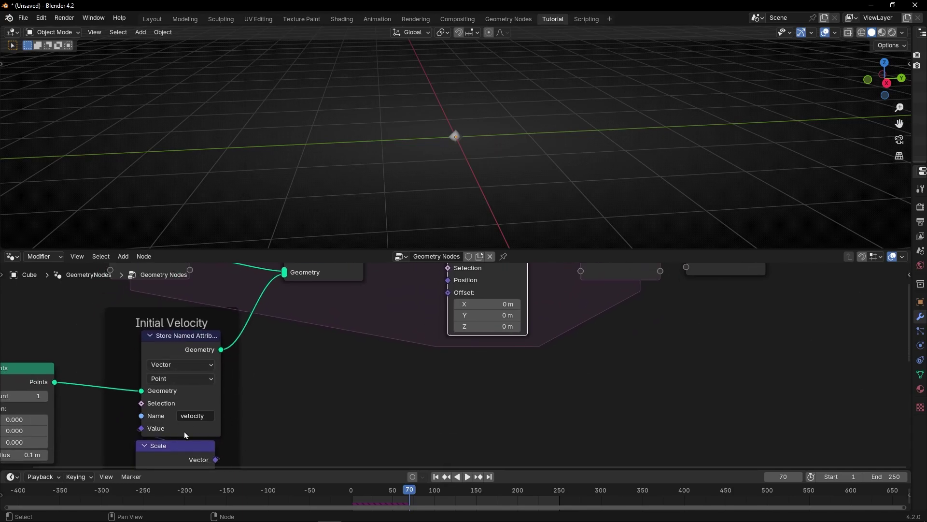
{"action": "key", "text": "shift+a"}
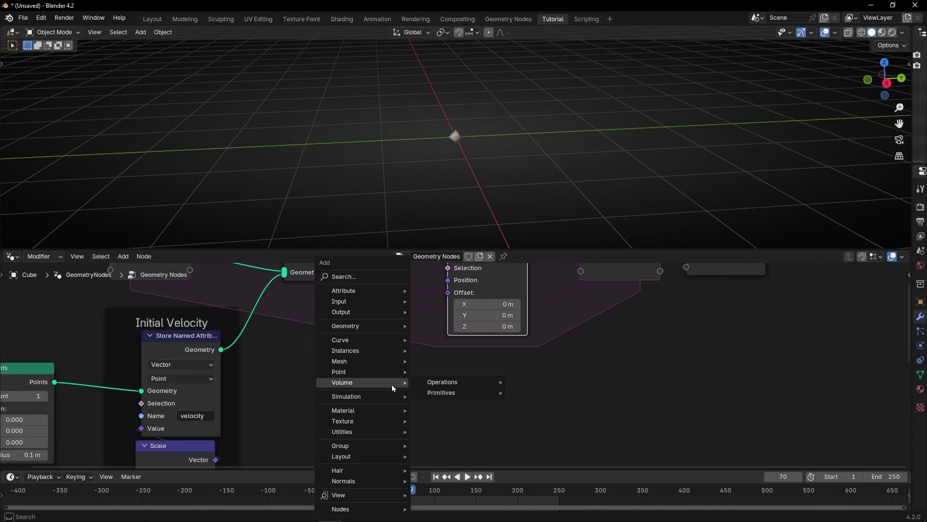
{"action": "type", "text": "name"}
{"action": "key", "text": "Return"}
{"action": "left_click", "coordinate": [432, 353]}
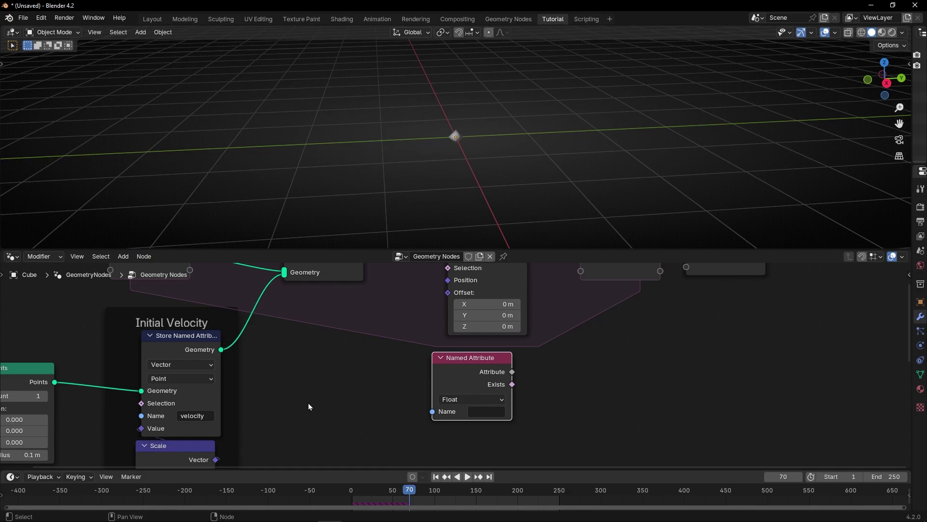
- Make the Named Attribute read the velocity vector, connect it to Set Position's Offset and tuck it closer beneath that node
{"action": "left_click", "coordinate": [486, 413]}
{"action": "left_click_drag", "start_coordinate": [511, 371], "coordinate": [458, 293]}
{"action": "left_click_drag", "start_coordinate": [478, 358], "coordinate": [491, 322]}
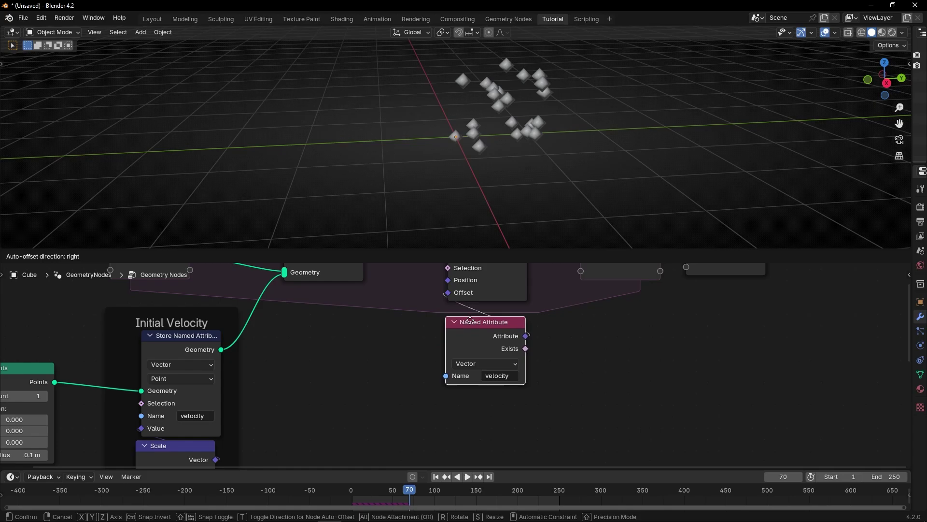
- Play the simulation from the first frame and watch the particles move in the viewport
{"action": "left_click", "coordinate": [437, 480]}
{"action": "key", "text": "space"}
{"action": "mouse_move", "coordinate": [485, 170]}
{"action": "middle_mouse_down"}
{"action": "mouse_move", "coordinate": [537, 170]}
{"action": "mouse_move", "coordinate": [619, 144]}
{"action": "mouse_move", "coordinate": [543, 159]}
{"action": "mouse_move", "coordinate": [368, 159]}
{"action": "mouse_move", "coordinate": [485, 167]}
{"action": "mouse_move", "coordinate": [469, 167]}
{"action": "middle_mouse_up"}
- Reduce the Scale node's factor to 0.160 during playback, stop it and inspect the particle spread from other angles
{"action": "middle_click_drag", "start_coordinate": [311, 363], "coordinate": [419, 281]}
{"action": "scroll", "coordinate": [318, 367], "scroll_direction": "up", "scroll_amount": 2}
{"action": "left_click_drag", "start_coordinate": [284, 425], "coordinate": [246, 424]}
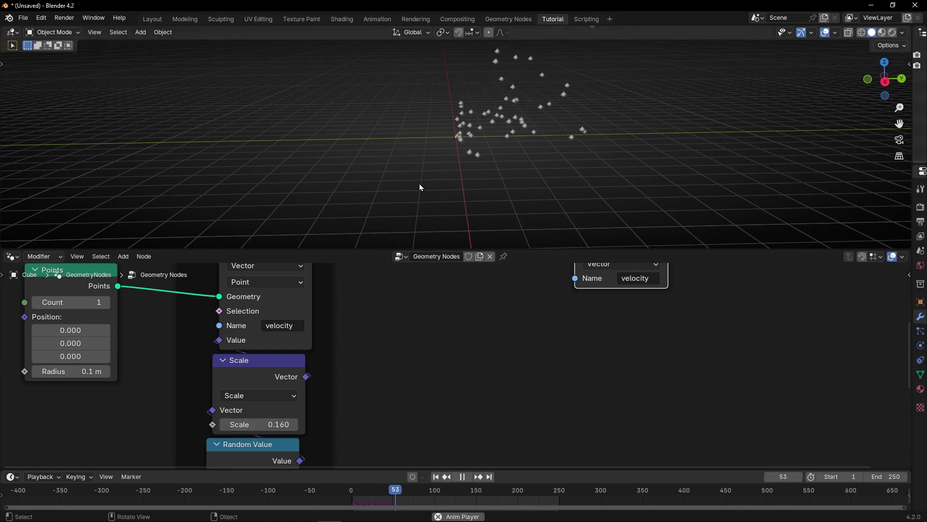
{"action": "key", "text": "space"}
{"action": "middle_click_drag", "start_coordinate": [476, 172], "coordinate": [417, 188]}
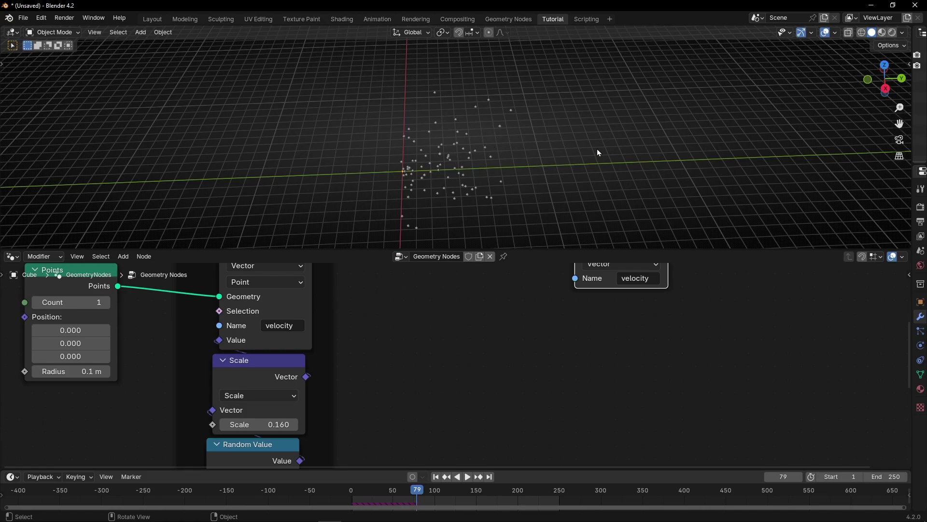
{"action": "middle_click_drag", "start_coordinate": [523, 182], "coordinate": [482, 178]}
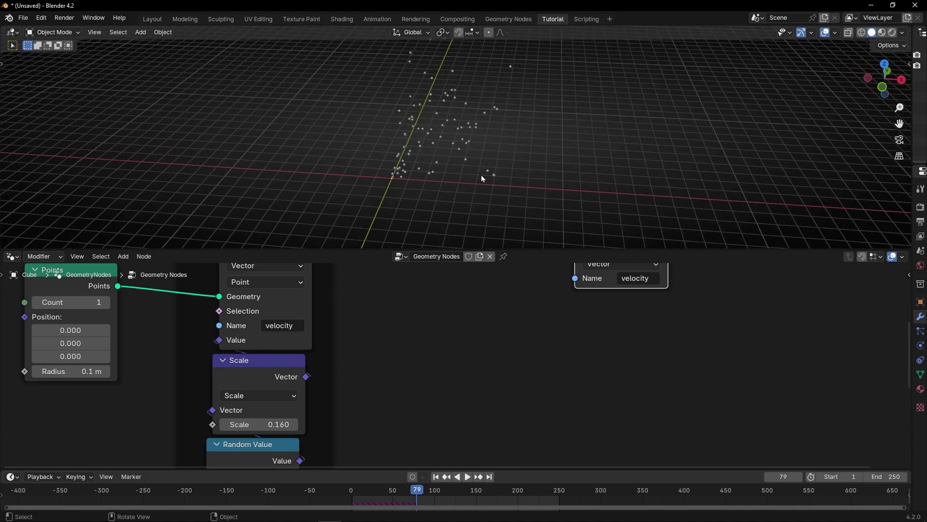
- Set the Points node's Count to 12 and replay the simulation from the first frame
{"action": "middle_click_drag", "start_coordinate": [183, 320], "coordinate": [237, 344]}
{"action": "left_click_drag", "start_coordinate": [127, 327], "coordinate": [141, 327]}
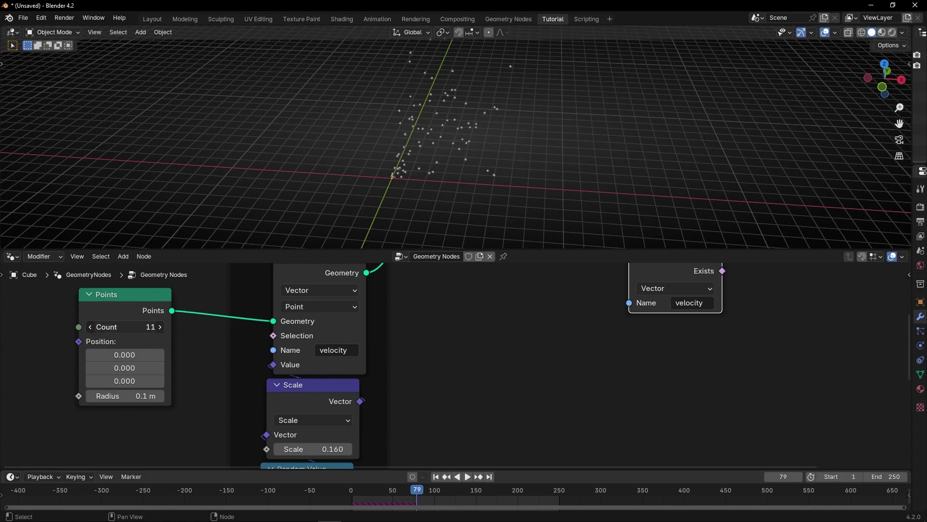
{"action": "key", "text": "shift+Left"}
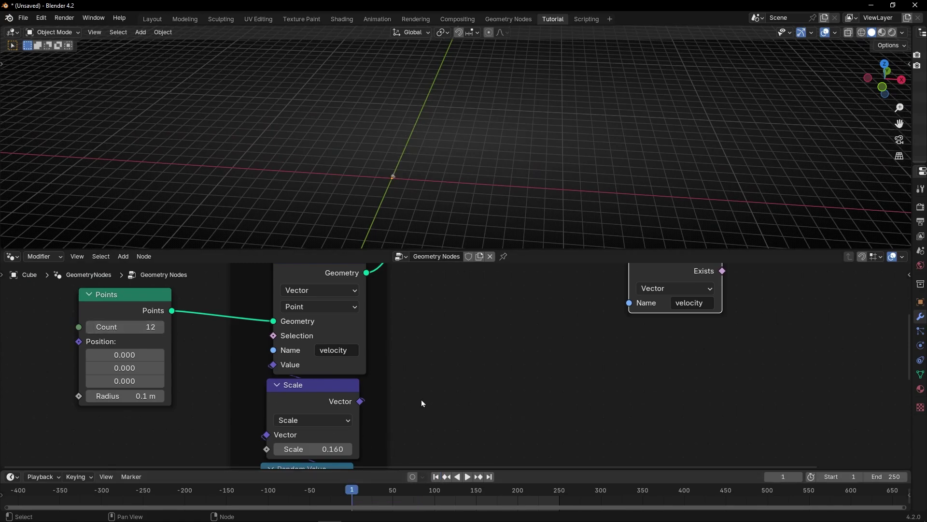
{"action": "key", "text": "space"}
{"action": "middle_click_drag", "start_coordinate": [393, 191], "coordinate": [414, 199]}
{"action": "key", "text": "space"}
- Annotate the emission origin with axis arrows and handwritten coordinates starting with 0,0,0, and erase the annotations
{"action": "key", "text": "t"}
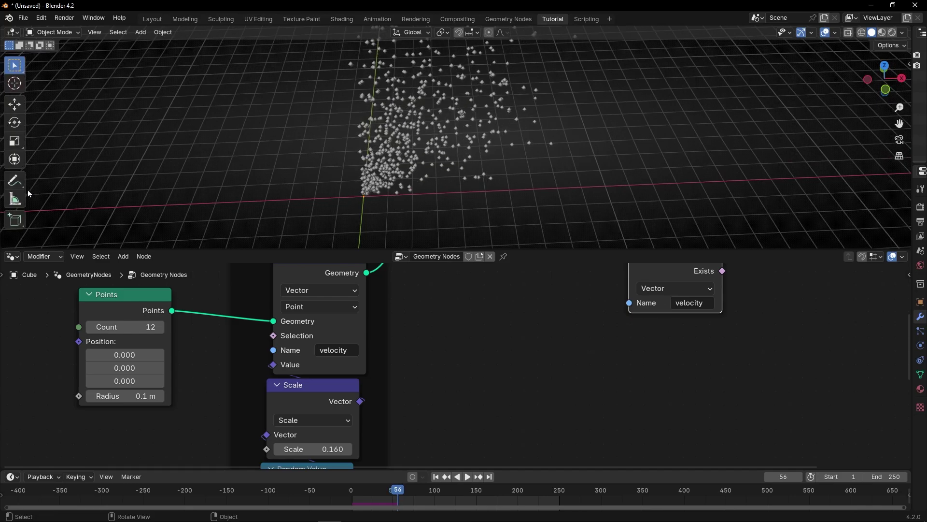
{"action": "left_click", "coordinate": [15, 180]}
{"action": "left_click_drag", "start_coordinate": [366, 196], "coordinate": [515, 192]}
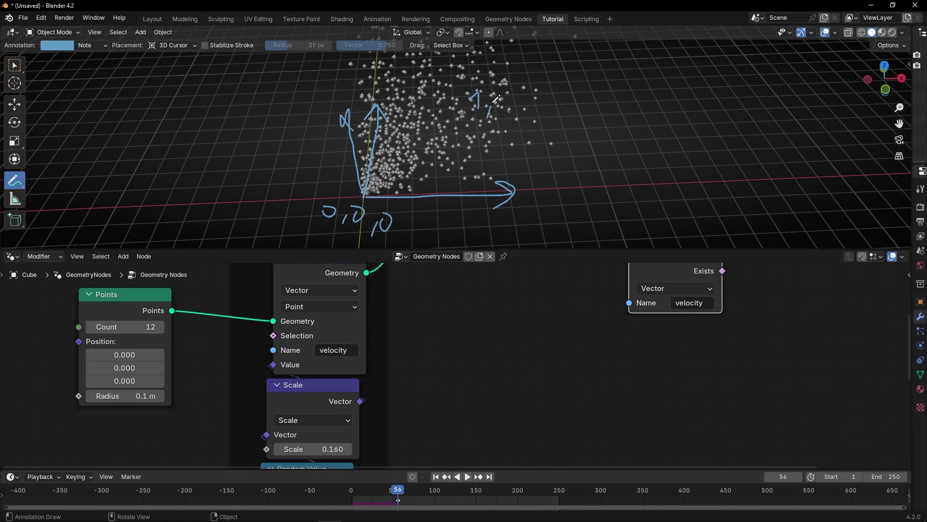
{"action": "left_click_drag", "start_coordinate": [519, 105], "coordinate": [447, 212], "text": "ctrl"}
- Draw annotation arrows from the origin, including one along the X axis, erase them and return to the Select Box tool
{"action": "mouse_move", "coordinate": [482, 314]}
{"action": "middle_mouse_down"}
{"action": "mouse_move", "coordinate": [481, 431]}
{"action": "mouse_move", "coordinate": [484, 342]}
{"action": "middle_mouse_up"}
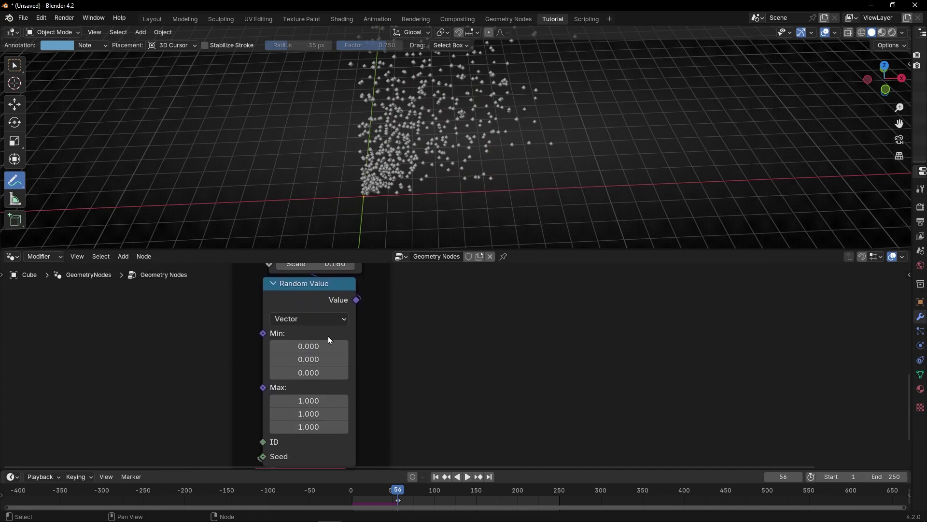
{"action": "mouse_move", "coordinate": [421, 201]}
{"action": "middle_mouse_down"}
{"action": "mouse_move", "coordinate": [451, 199]}
{"action": "mouse_move", "coordinate": [478, 180]}
{"action": "mouse_move", "coordinate": [367, 193]}
{"action": "middle_mouse_up"}
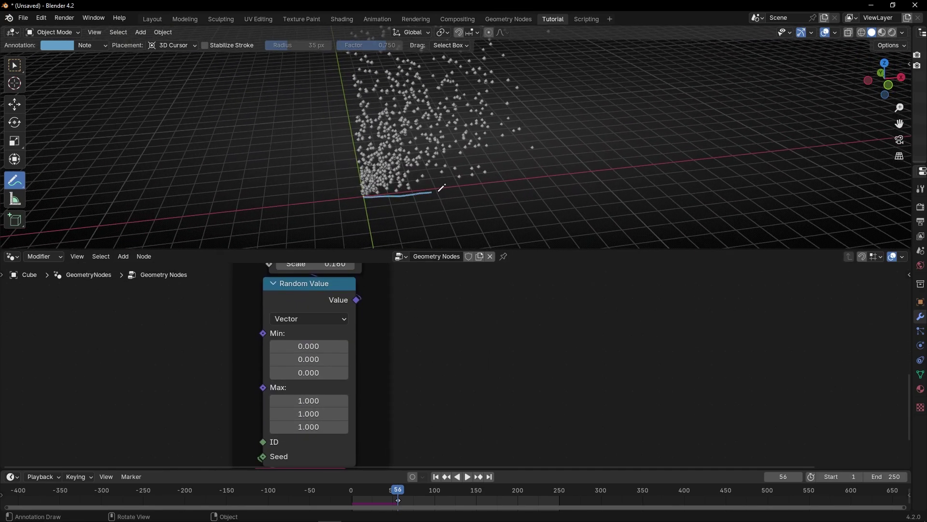
{"action": "mouse_move", "coordinate": [460, 200]}
{"action": "middle_mouse_down"}
{"action": "mouse_move", "coordinate": [530, 198]}
{"action": "mouse_move", "coordinate": [414, 207]}
{"action": "middle_mouse_up"}
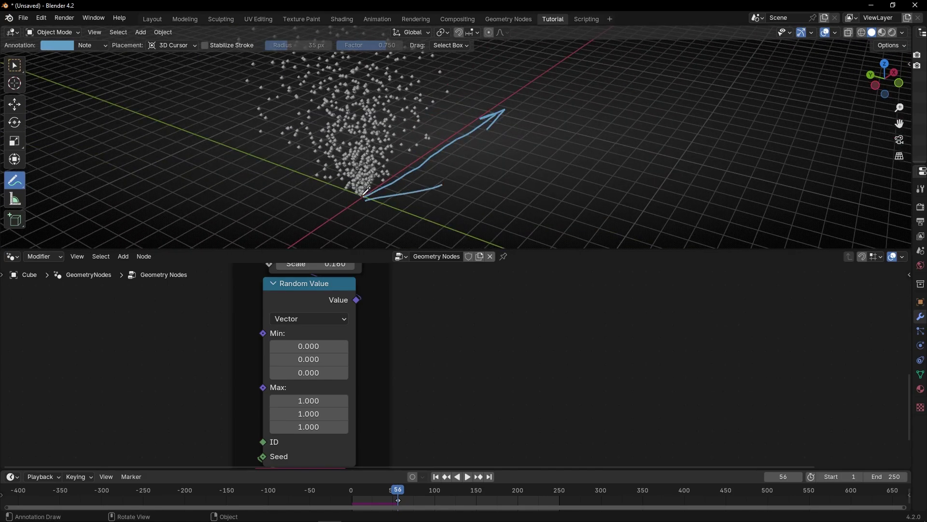
{"action": "left_click_drag", "start_coordinate": [459, 163], "coordinate": [352, 177], "text": "ctrl"}
{"action": "scroll", "coordinate": [414, 161], "scroll_direction": "down", "scroll_amount": 3}
{"action": "mouse_move", "coordinate": [414, 160]}
{"action": "middle_mouse_down", "text": "shift"}
{"action": "mouse_move", "coordinate": [406, 184]}
{"action": "mouse_move", "coordinate": [382, 179]}
{"action": "middle_mouse_up", "text": "shift"}
{"action": "left_click", "coordinate": [22, 70]}
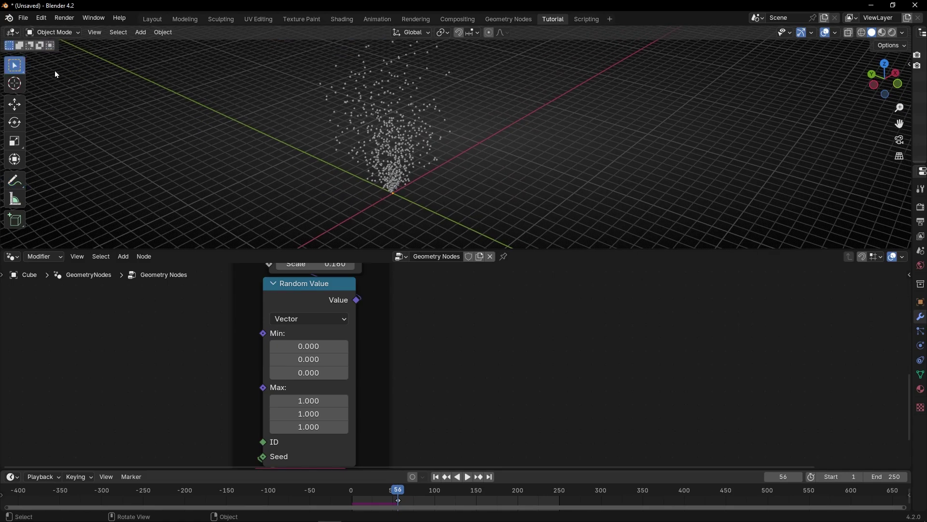
- Set the Random Value node's Y range to a minimum of -0.2 and a maximum of 0.2
{"action": "mouse_move", "coordinate": [416, 232]}
{"action": "middle_mouse_down"}
{"action": "mouse_move", "coordinate": [466, 221]}
{"action": "mouse_move", "coordinate": [410, 193]}
{"action": "middle_mouse_up"}
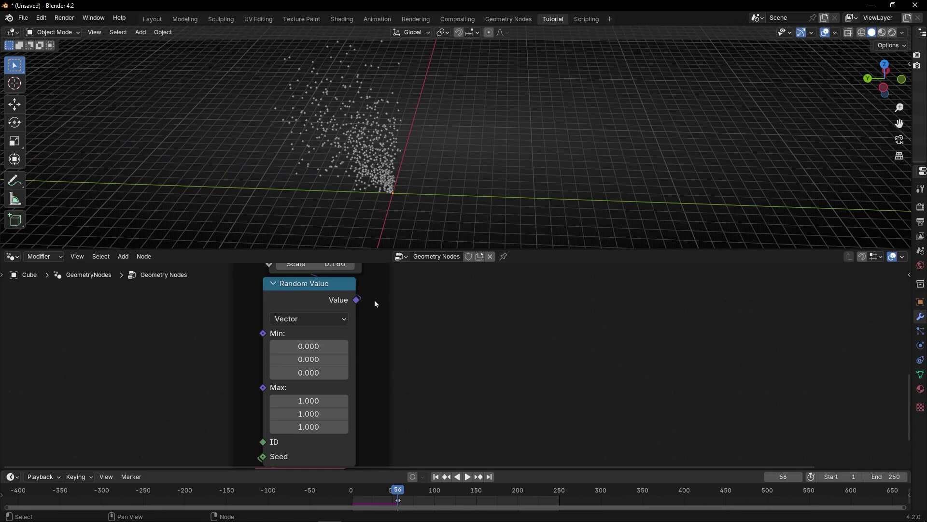
{"action": "left_click", "coordinate": [308, 360]}
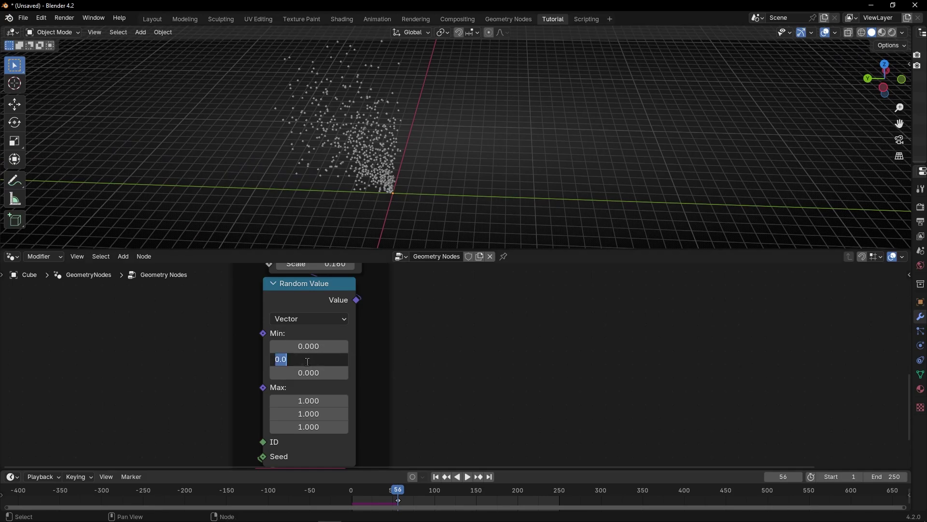
{"action": "key", "text": "Return"}
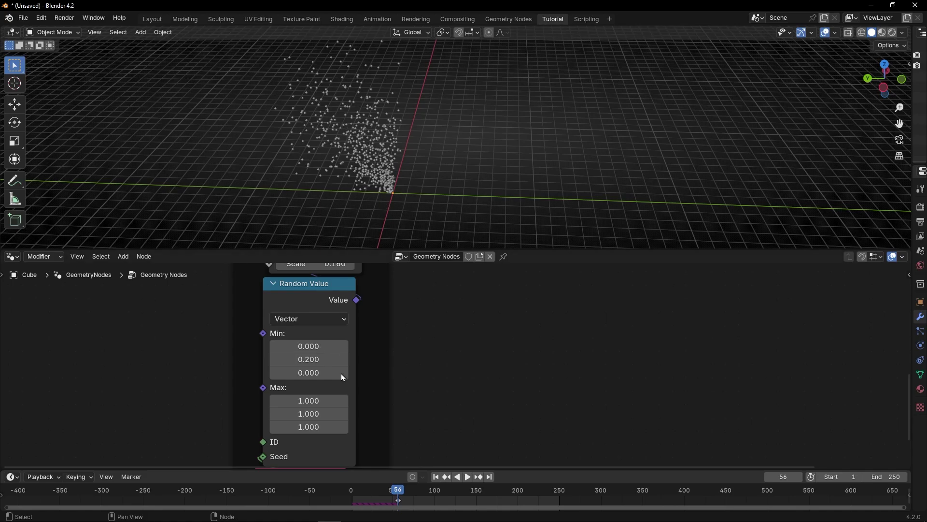
{"action": "left_click", "coordinate": [302, 359]}
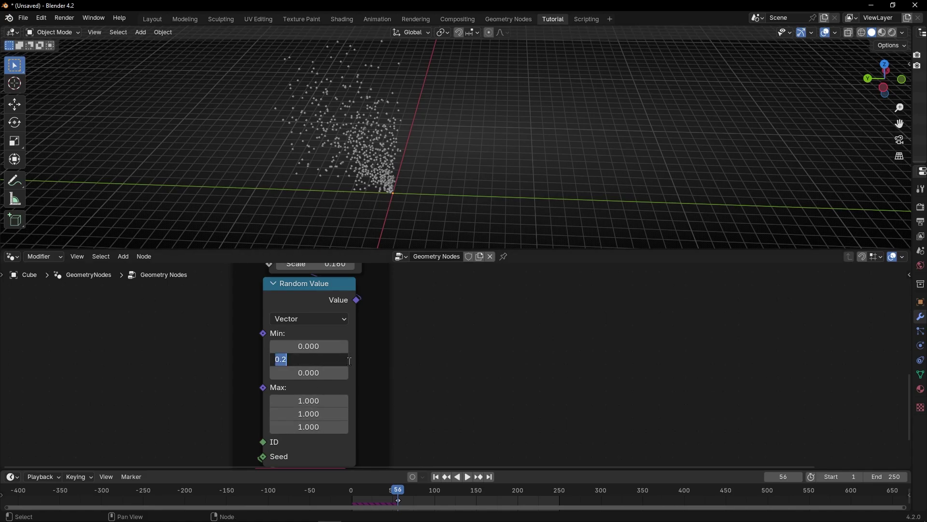
{"action": "type", "text": "-"}
{"action": "key", "text": "Return"}
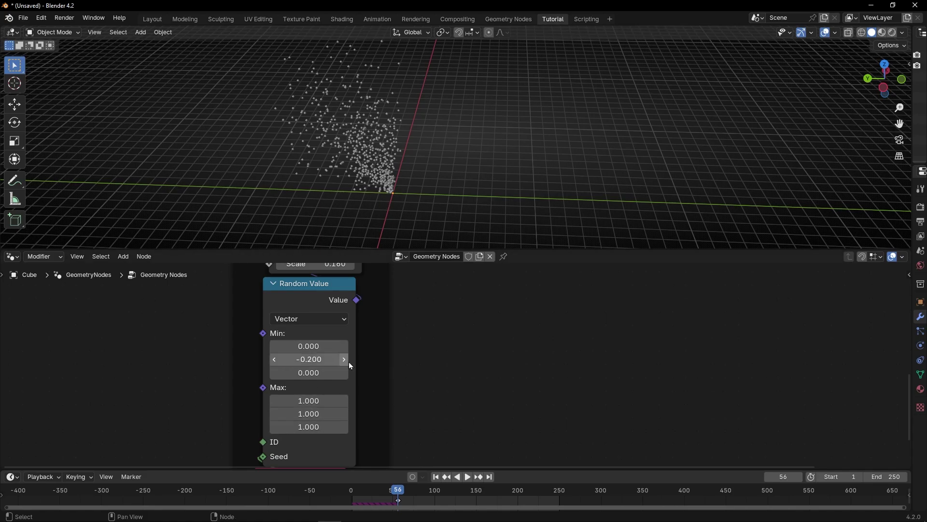
{"action": "left_click", "coordinate": [299, 418]}
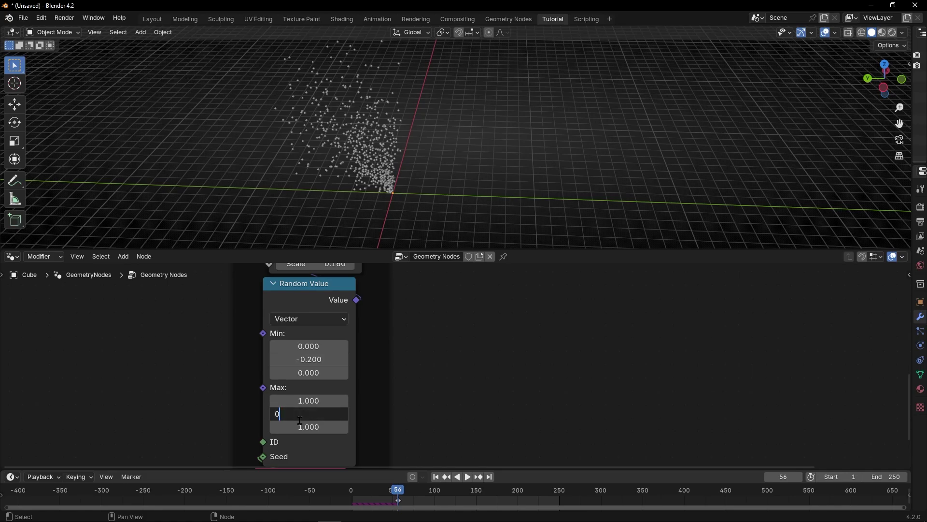
{"action": "type", "text": "0.2"}
{"action": "key", "text": "Return"}
- Replay the simulation from the first frame and examine the Y spread of the particles from another angle
{"action": "key", "text": "shift+Left"}
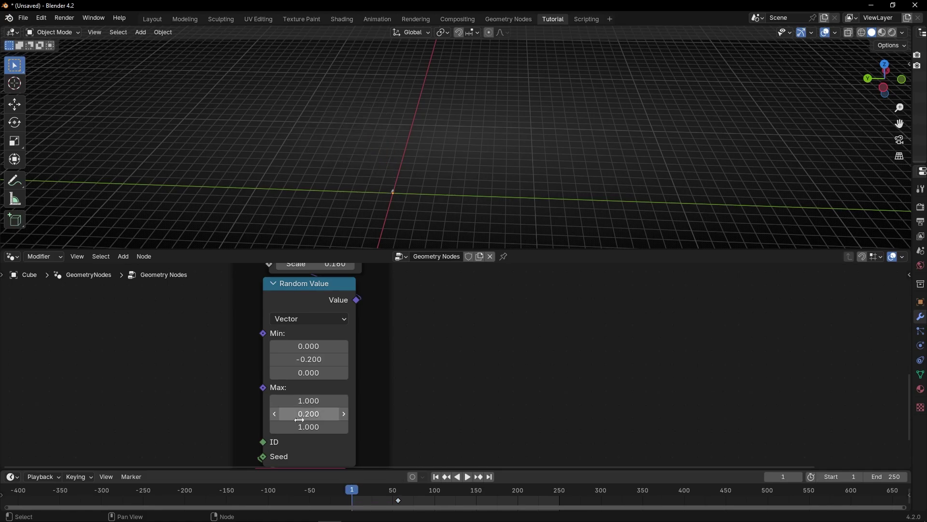
{"action": "key", "text": "space"}
{"action": "middle_click_drag", "start_coordinate": [384, 184], "coordinate": [303, 158]}
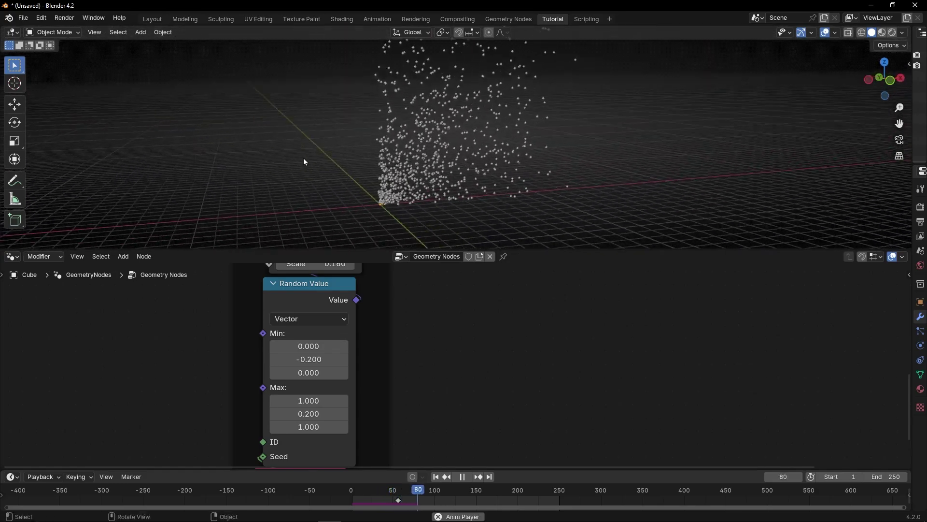
{"action": "key", "text": "space"}
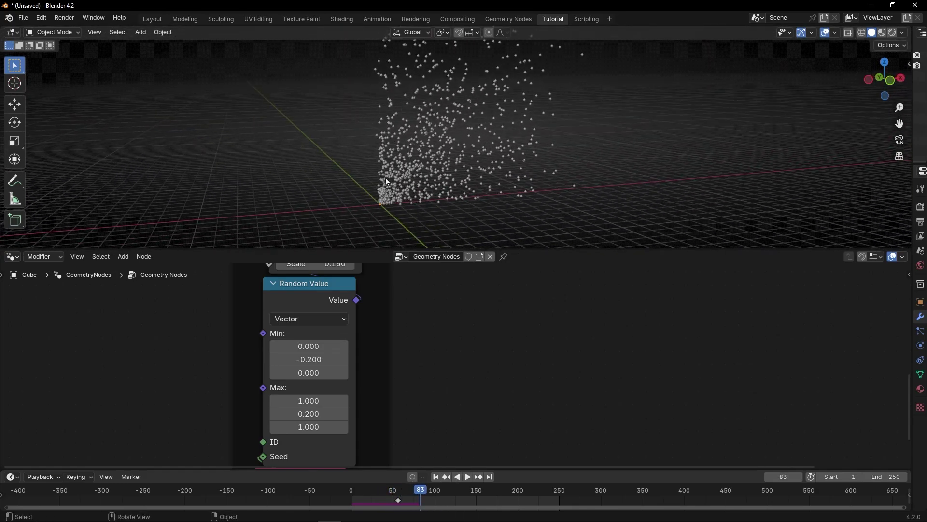
- Set the Random Value node's Z maximum to 0.2 and copy the -0.2 Y minimum to the Z minimum
{"action": "middle_click_drag", "start_coordinate": [422, 341], "coordinate": [443, 314]}
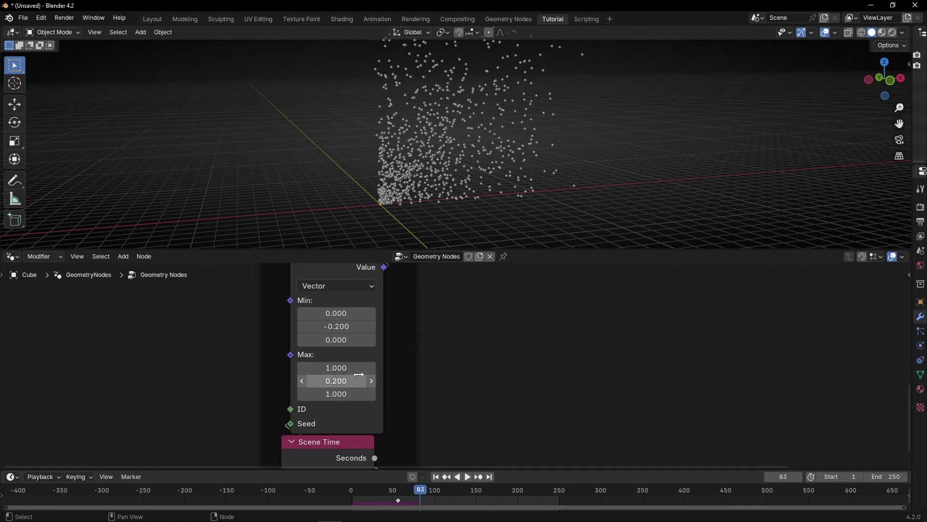
{"action": "left_click_drag", "start_coordinate": [341, 392], "coordinate": [342, 393]}
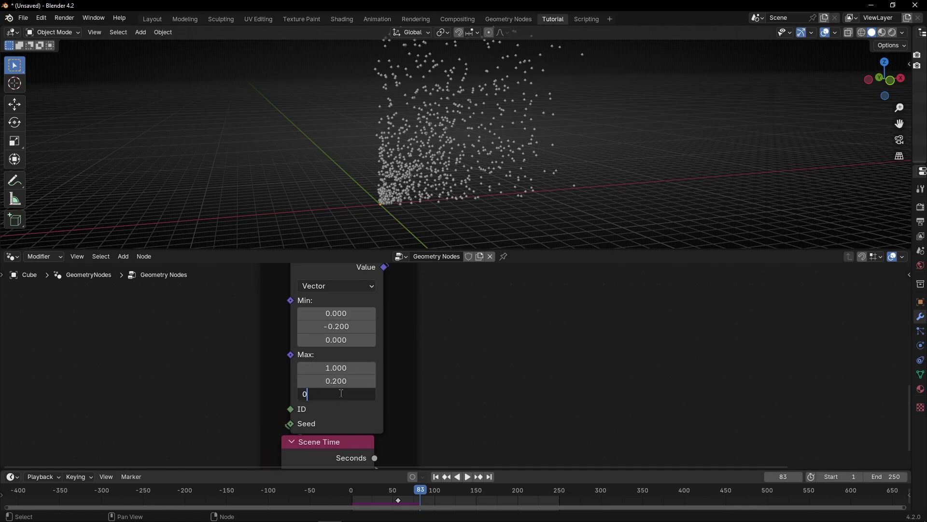
{"action": "type", "text": "2"}
{"action": "key", "text": "Return"}
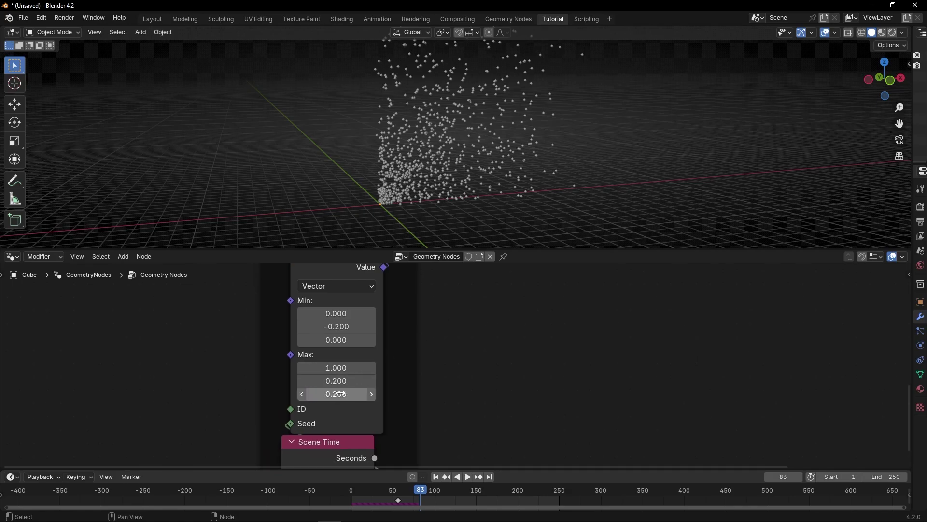
{"action": "key", "text": "ctrl+c"}
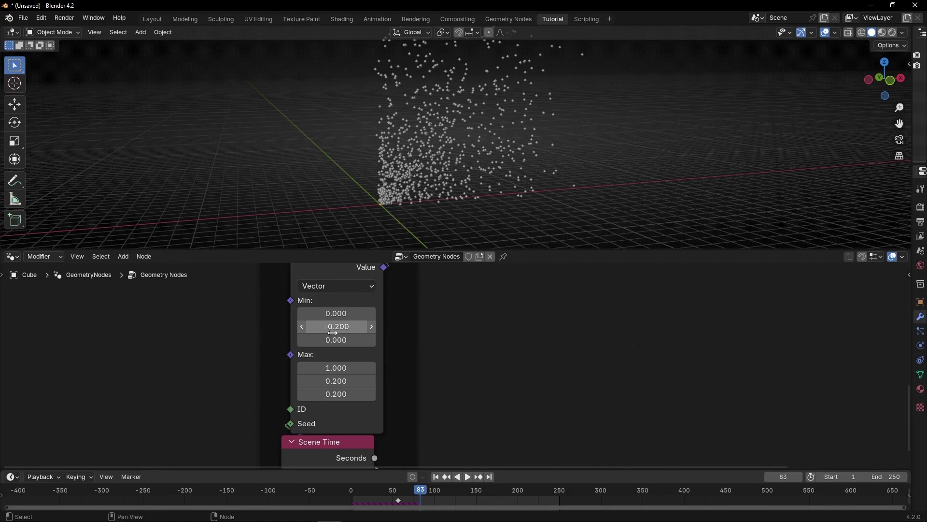
{"action": "key", "text": "ctrl+v"}
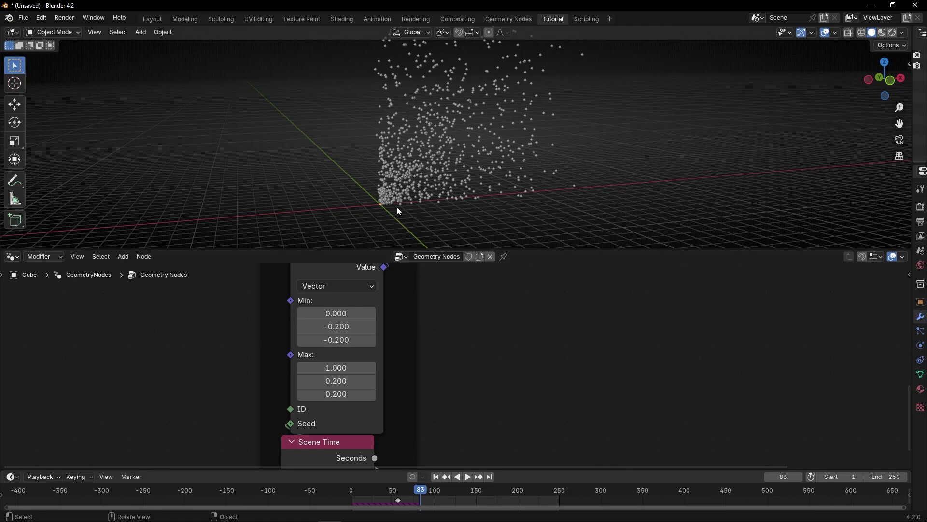
- Draw annotation strokes from the origin through the particle cloud and erase them
{"action": "middle_click_drag", "start_coordinate": [397, 207], "coordinate": [385, 205]}
{"action": "left_click", "coordinate": [16, 182]}
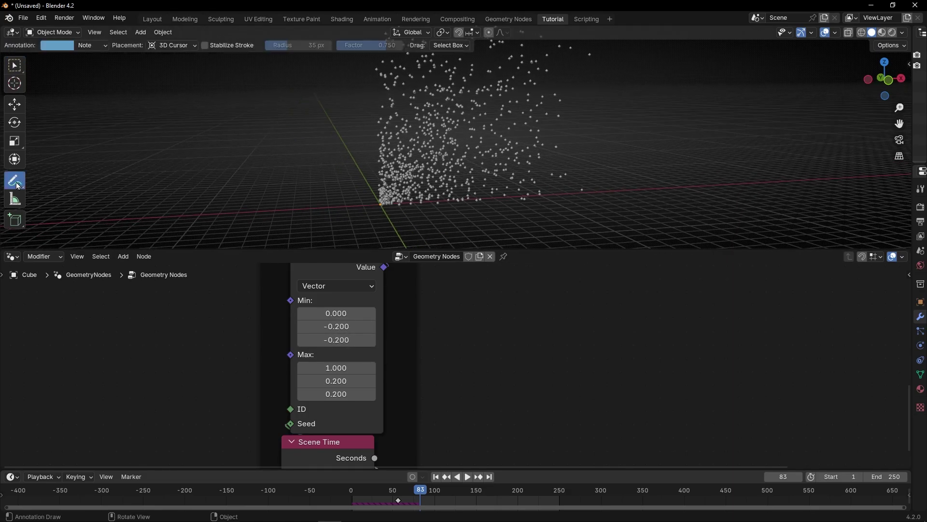
{"action": "scroll", "coordinate": [397, 198], "scroll_direction": "up", "scroll_amount": 3}
{"action": "middle_click_drag", "start_coordinate": [397, 196], "coordinate": [367, 158], "text": "shift"}
{"action": "left_click_drag", "start_coordinate": [349, 157], "coordinate": [397, 115]}
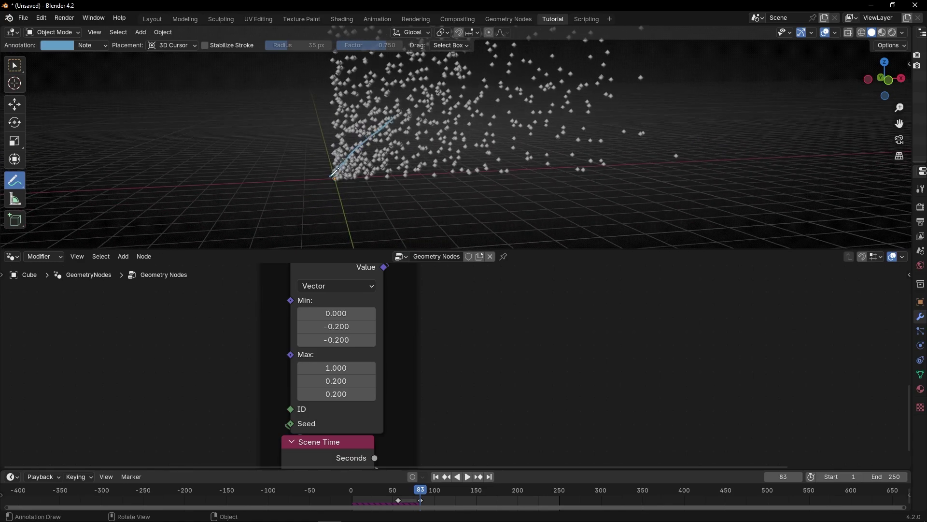
{"action": "left_click_drag", "start_coordinate": [331, 175], "coordinate": [387, 203]}
{"action": "left_click_drag", "start_coordinate": [375, 147], "coordinate": [386, 147], "text": "ctrl"}
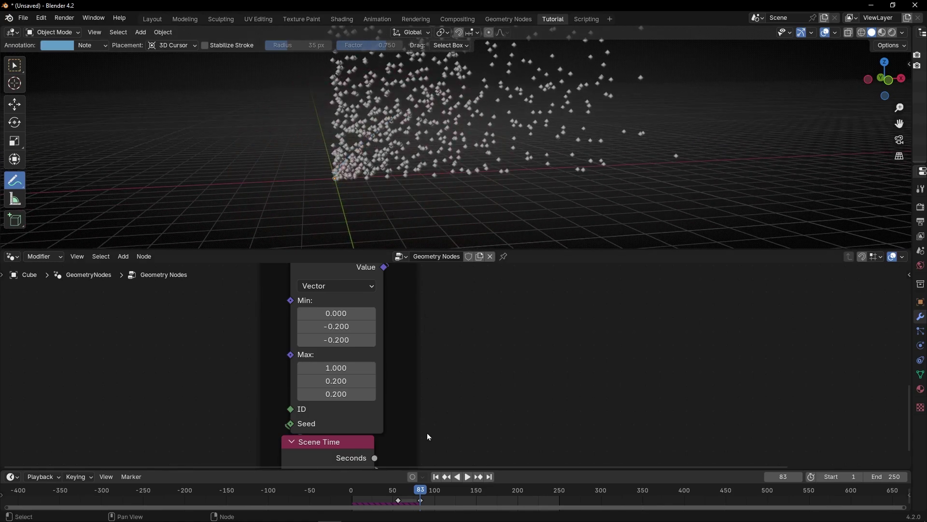
- Replay the simulation from the first frame and examine the Y and Z spread of the particles from another angle
{"action": "left_click", "coordinate": [435, 477]}
{"action": "key", "text": "space"}
{"action": "middle_click_drag", "start_coordinate": [424, 221], "coordinate": [400, 216]}
{"action": "key", "text": "space"}
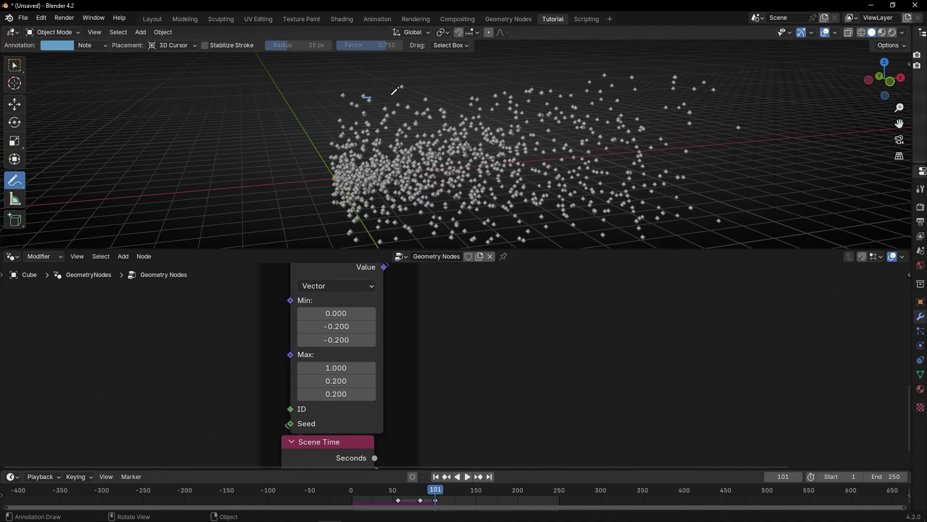
- Draw an annotation arrow along the particles' direction of travel with marks near the origin, erase them and return to the Select Box tool
{"action": "left_click_drag", "start_coordinate": [392, 94], "coordinate": [487, 69]}
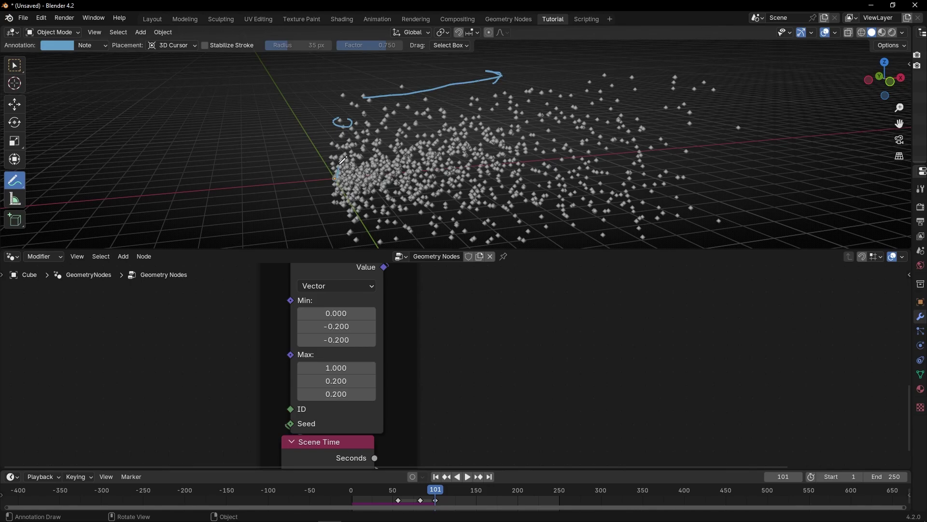
{"action": "mouse_move", "coordinate": [349, 145]}
{"action": "left_mouse_down", "text": "ctrl"}
{"action": "mouse_move", "coordinate": [403, 124]}
{"action": "mouse_move", "coordinate": [377, 133]}
{"action": "left_mouse_up", "text": "ctrl"}
{"action": "key", "text": "w"}
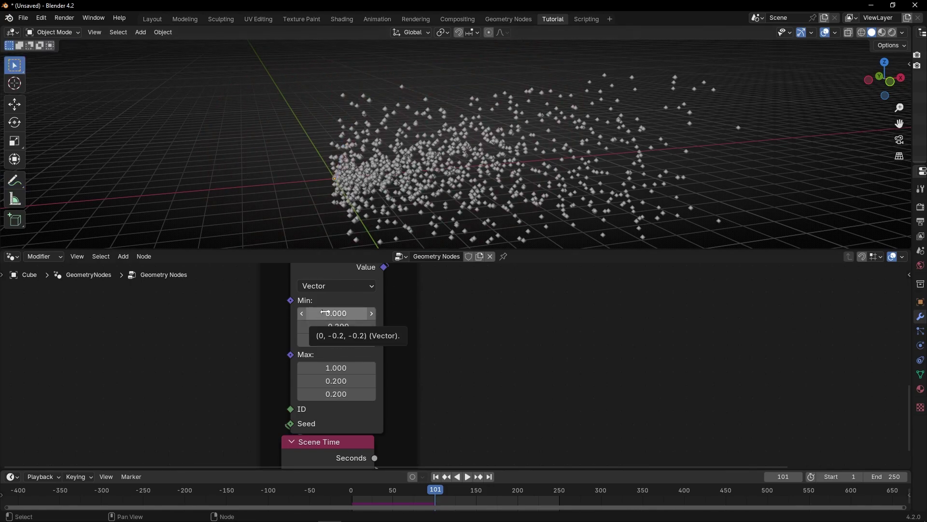
- Try X minimums of 0.13 and 0.75 on the Random Value node, replaying the simulation from the first frame each time
{"action": "left_click_drag", "start_coordinate": [325, 312], "coordinate": [327, 312], "text": "shift"}
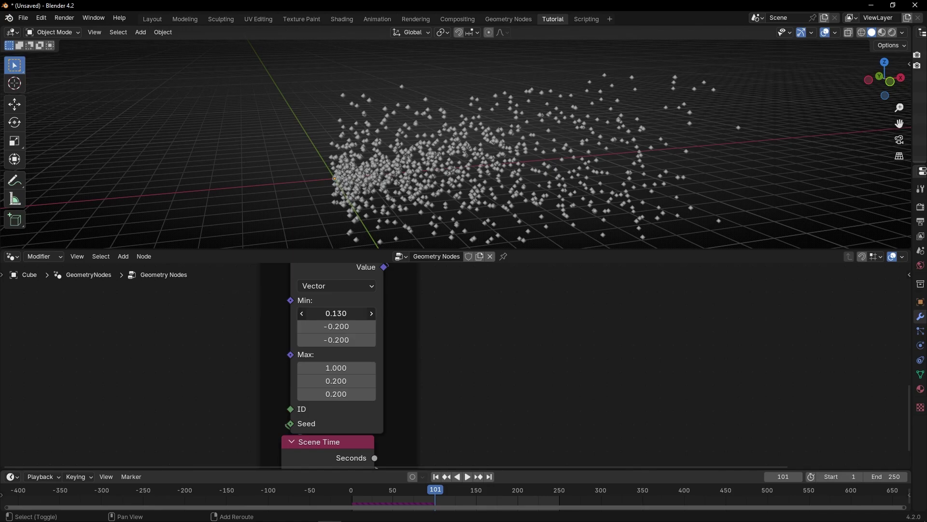
{"action": "key", "text": "space"}
{"action": "left_click", "coordinate": [435, 476]}
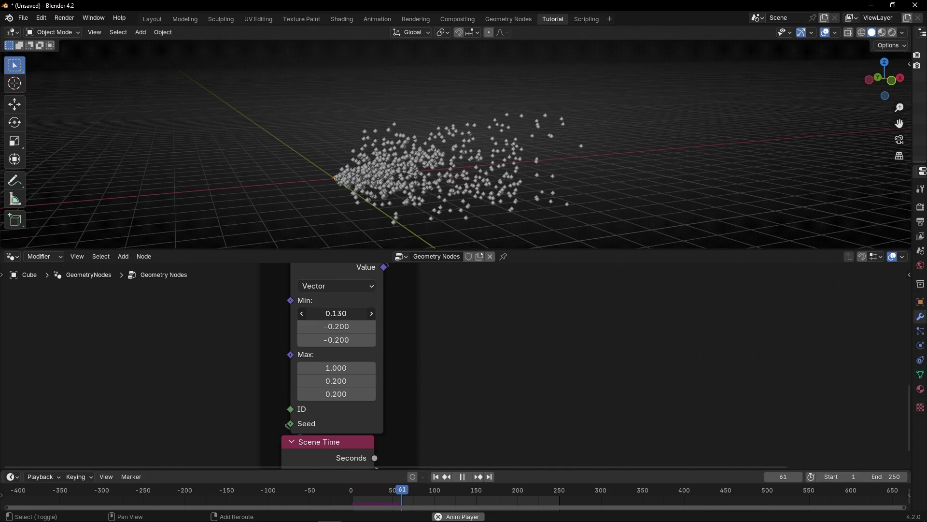
{"action": "left_click_drag", "start_coordinate": [337, 313], "coordinate": [366, 313]}
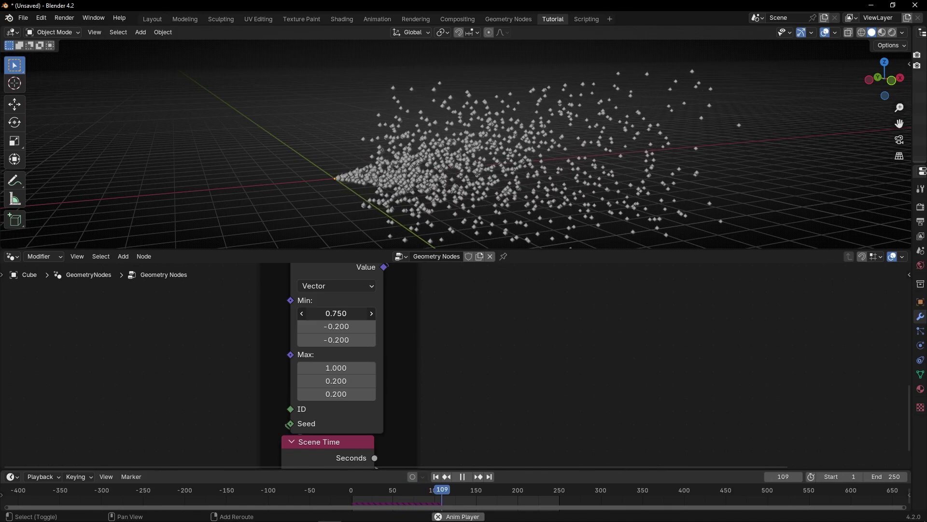
{"action": "left_click", "coordinate": [435, 476]}
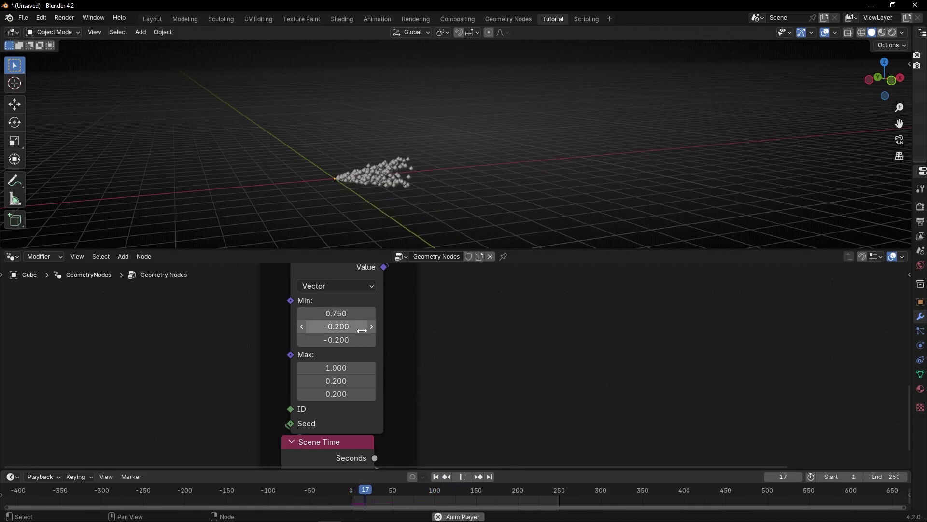
- Set the Random Value node's X minimum to 0.8
{"action": "left_click", "coordinate": [350, 313]}
{"action": "type", "text": "0."}
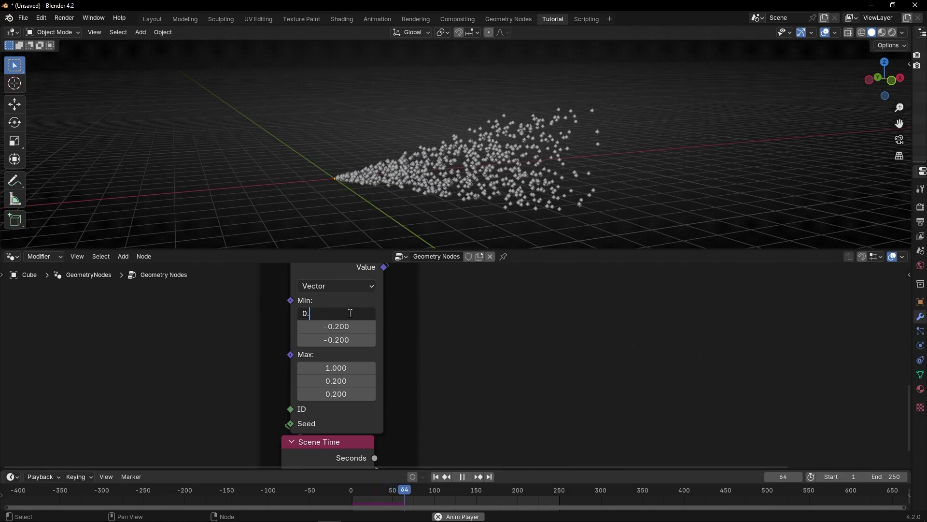
{"action": "type", "text": "8"}
{"action": "key", "text": "Return"}
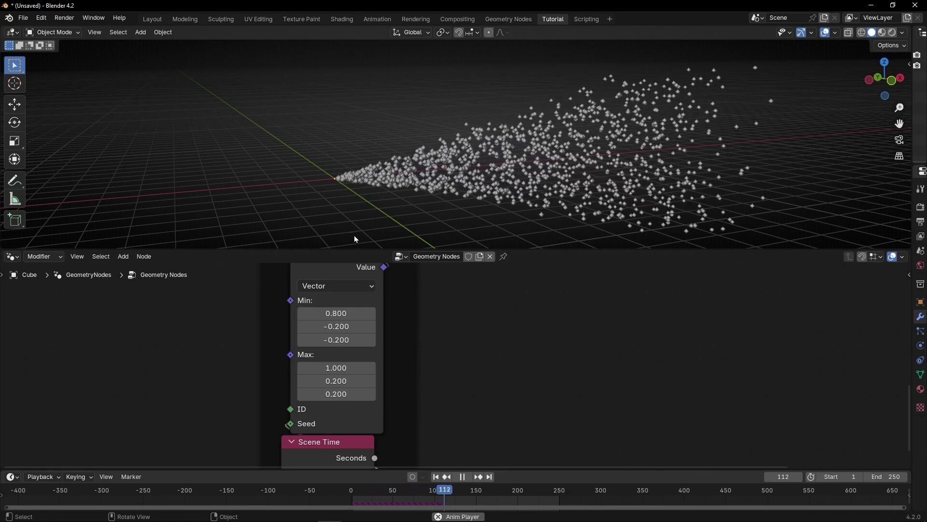
- Play the simulation and examine the shape of the particle stream from several angles
{"action": "middle_click_drag", "start_coordinate": [354, 237], "coordinate": [358, 192]}
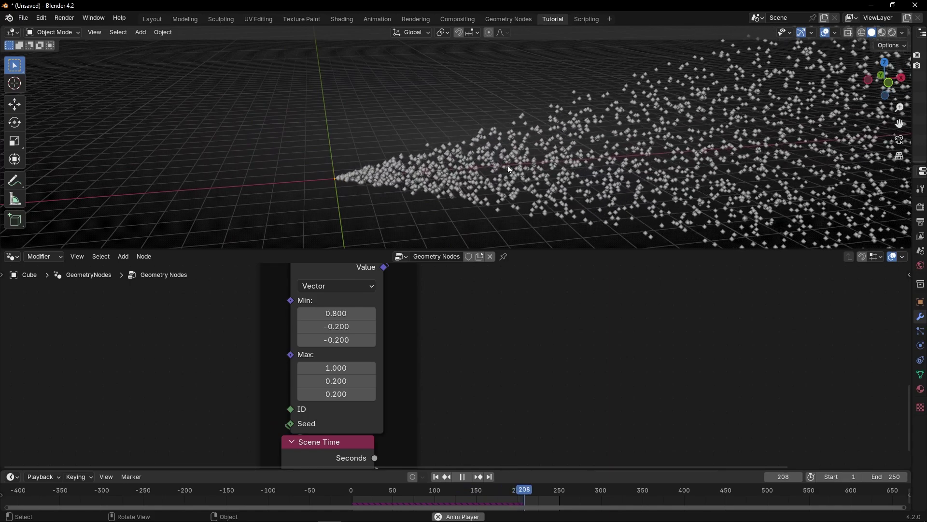
{"action": "key", "text": "space"}
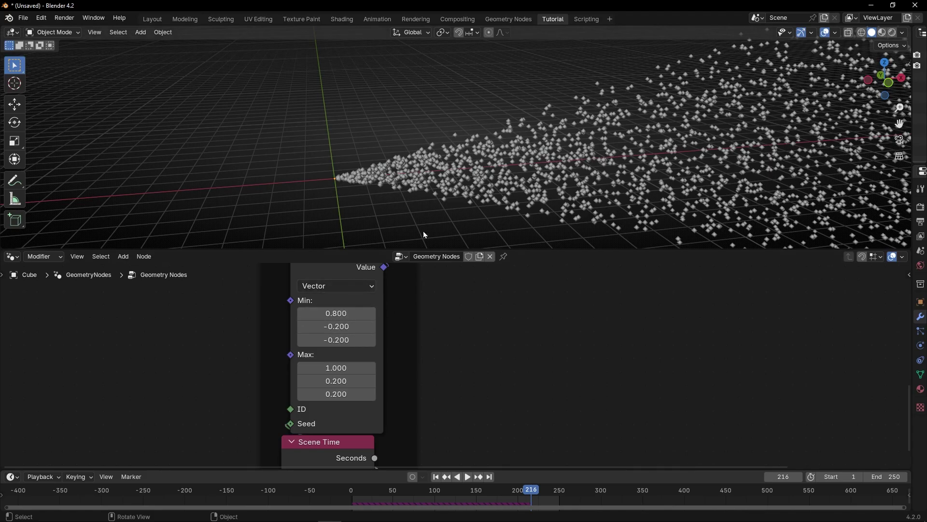
{"action": "middle_click_drag", "start_coordinate": [423, 230], "coordinate": [517, 157]}
{"action": "key", "text": "space"}
{"action": "middle_click_drag", "start_coordinate": [425, 163], "coordinate": [431, 126]}
{"action": "key", "text": "space"}
{"action": "scroll", "coordinate": [478, 157], "scroll_direction": "up", "scroll_amount": 3}
- Add a Monkey mesh and move it along the global X axis into the path of the particles
{"action": "left_click", "coordinate": [145, 32]}
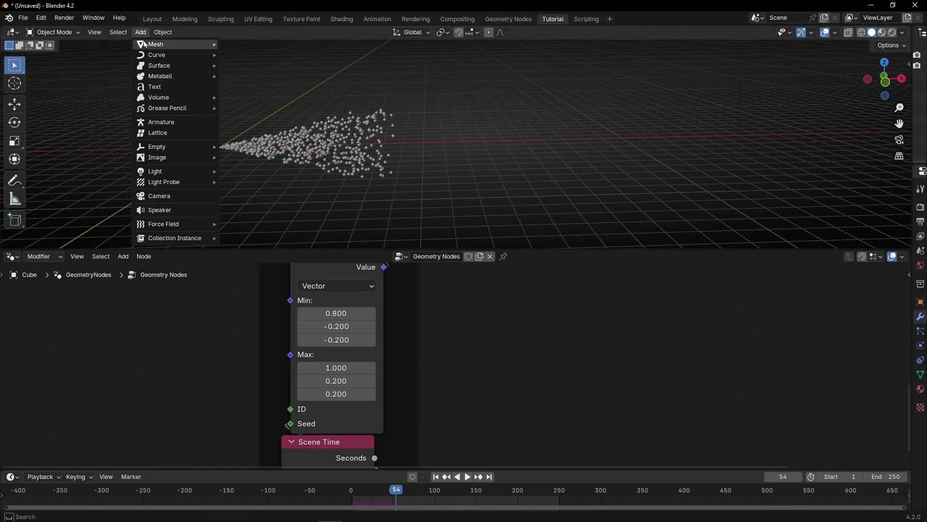
{"action": "mouse_move", "coordinate": [154, 44]}
{"action": "left_click", "coordinate": [282, 143]}
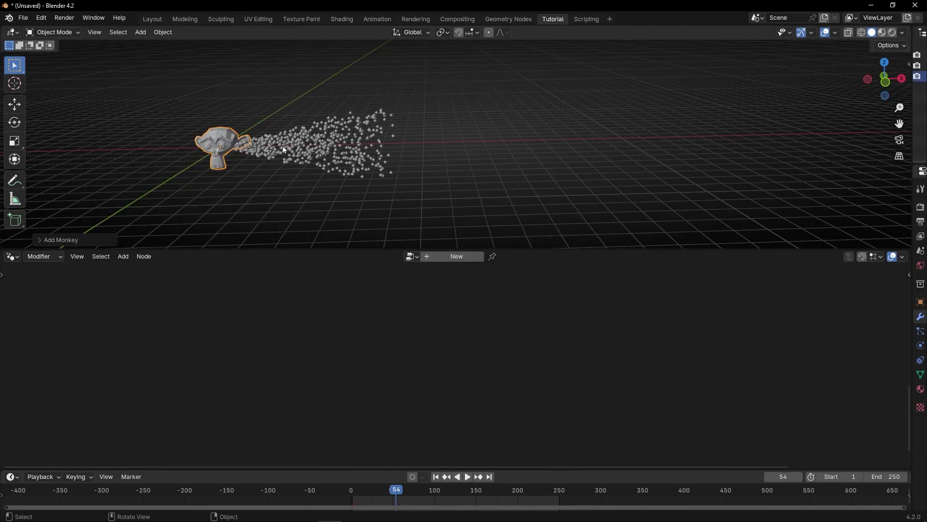
{"action": "key", "text": "g"}
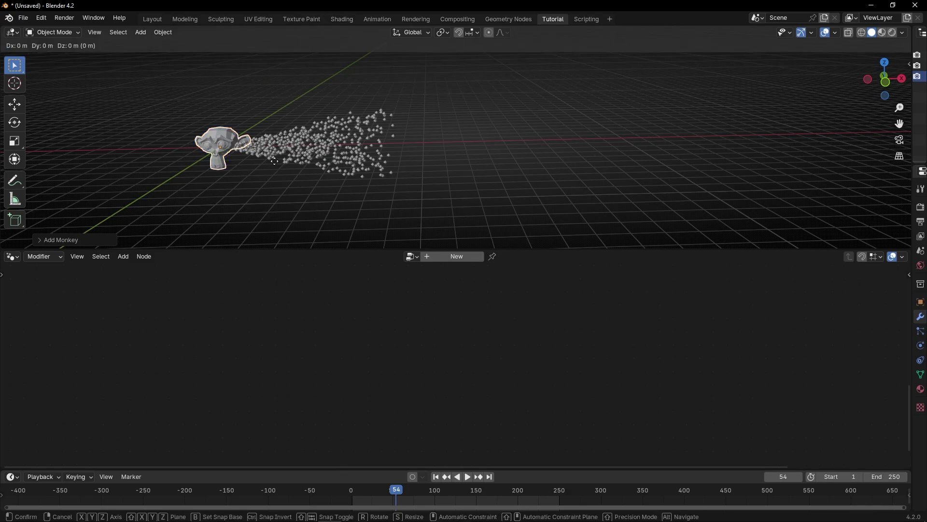
{"action": "key", "text": "x"}
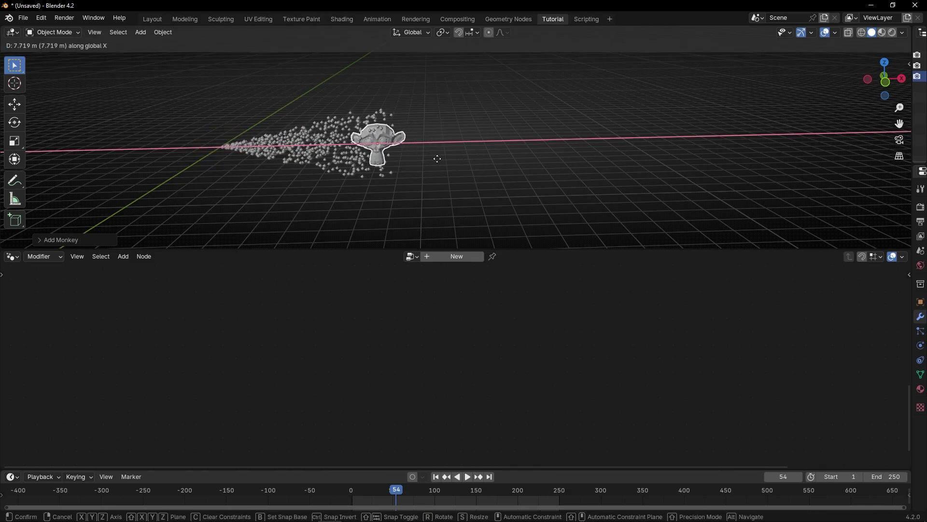
{"action": "left_click", "coordinate": [461, 164]}
- Scale the monkey up uniformly to about 3.2 times its size and apply its scale
{"action": "key", "text": "s"}
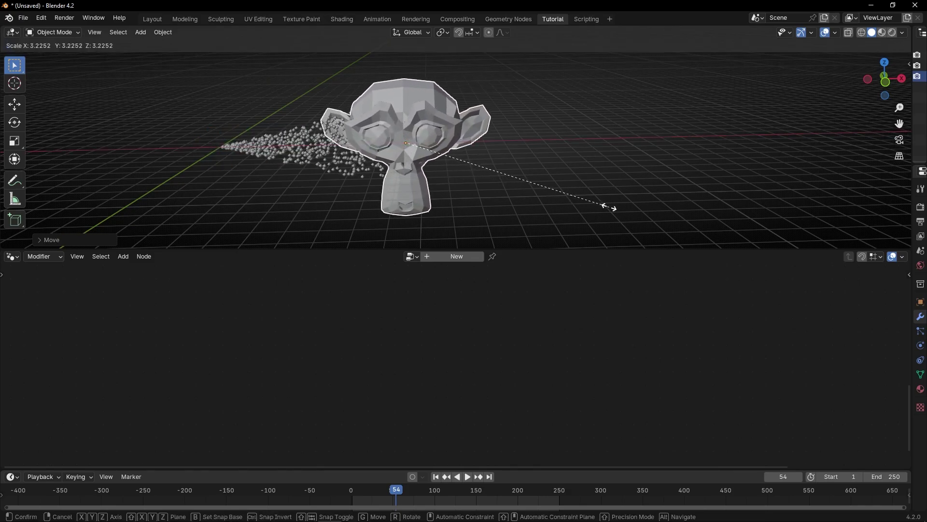
{"action": "left_click", "coordinate": [610, 208]}
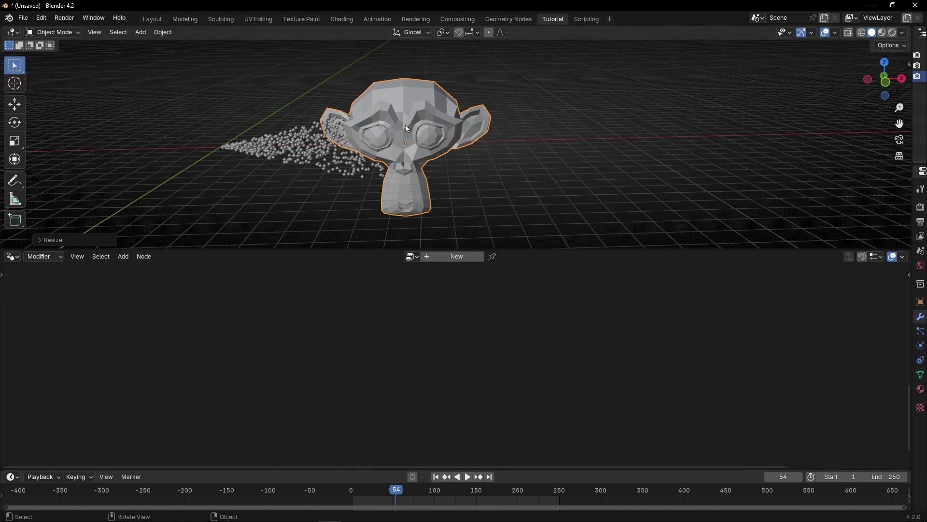
{"action": "key", "text": "ctrl+a"}
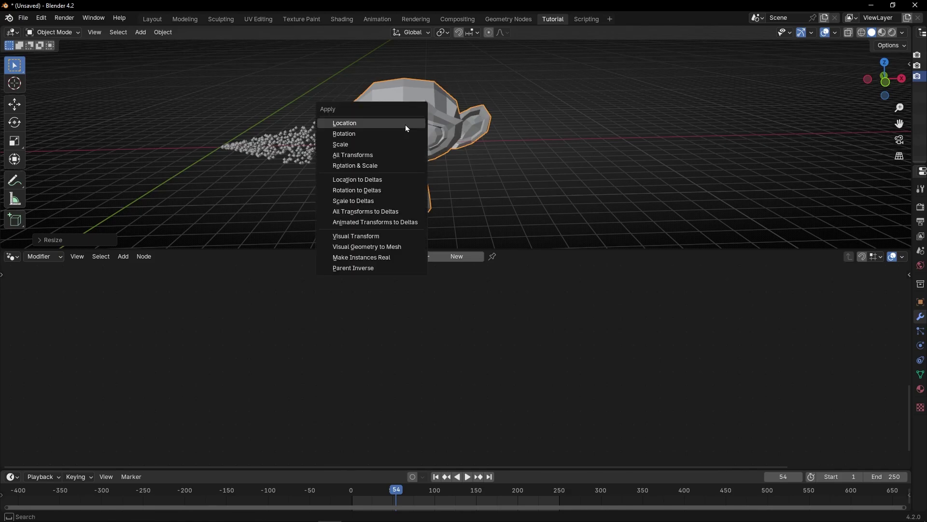
{"action": "left_click", "coordinate": [350, 144]}
- Rotate the monkey 270 degrees about the global Z axis
{"action": "type", "text": "rz"}
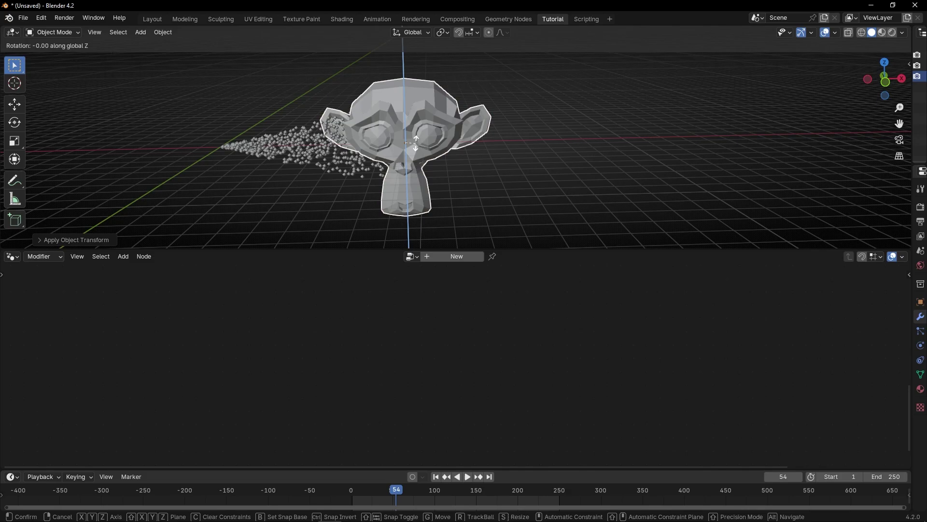
{"action": "type", "text": "270"}
{"action": "key", "text": "Return"}
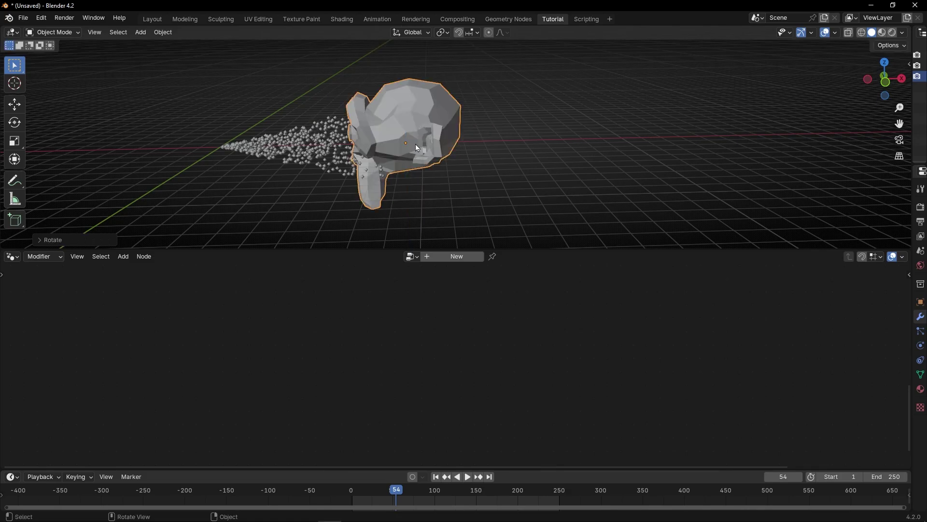
- Select the particle object and pin its Geometry Nodes tree in the node editor
{"action": "middle_click_drag", "start_coordinate": [288, 153], "coordinate": [359, 149], "text": "shift"}
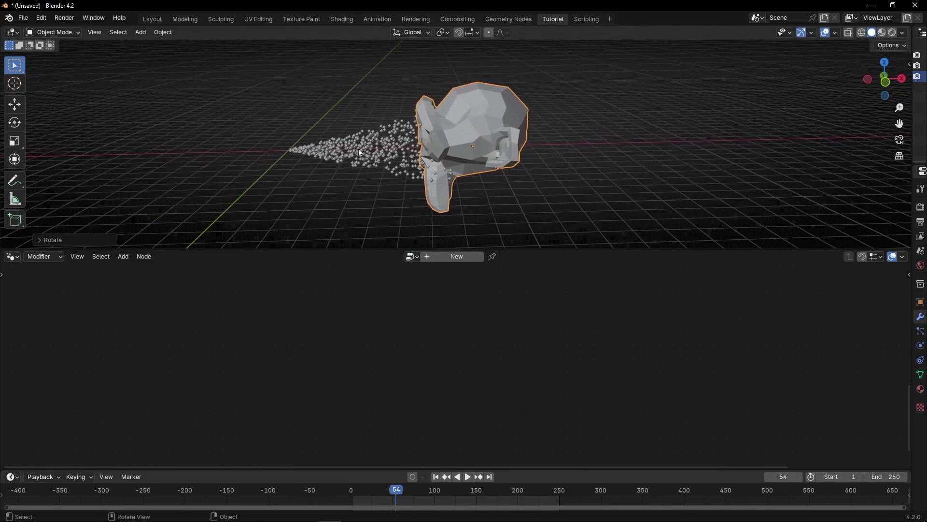
{"action": "left_click", "coordinate": [359, 148]}
{"action": "left_click", "coordinate": [503, 257]}
- Play the simulation and examine how the particles travel around and through the monkey head
{"action": "scroll", "coordinate": [471, 323], "scroll_direction": "down", "scroll_amount": 3}
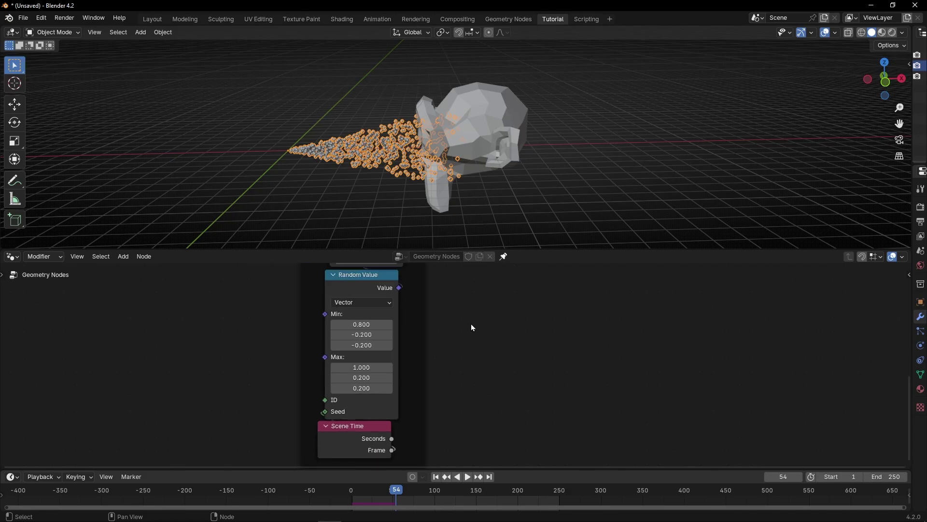
{"action": "scroll", "coordinate": [500, 375], "scroll_direction": "down", "scroll_amount": 3}
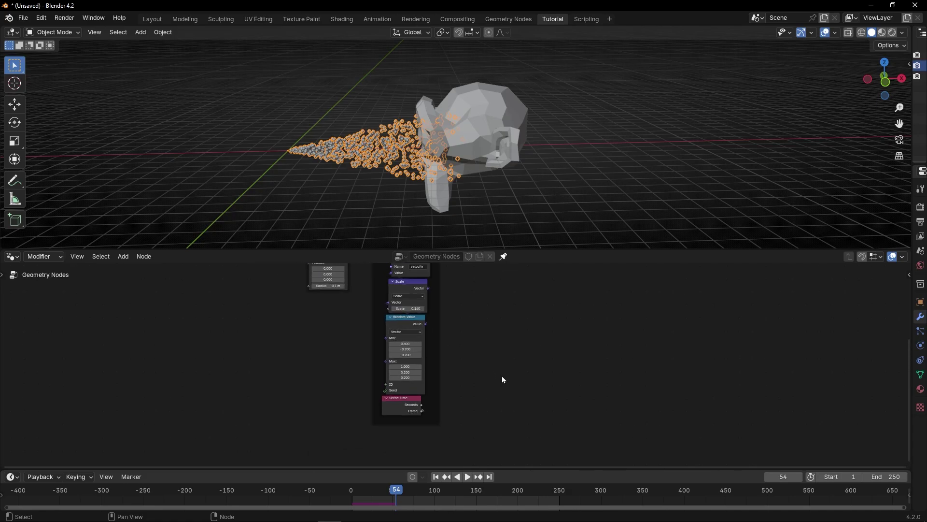
{"action": "middle_click_drag", "start_coordinate": [494, 373], "coordinate": [404, 418]}
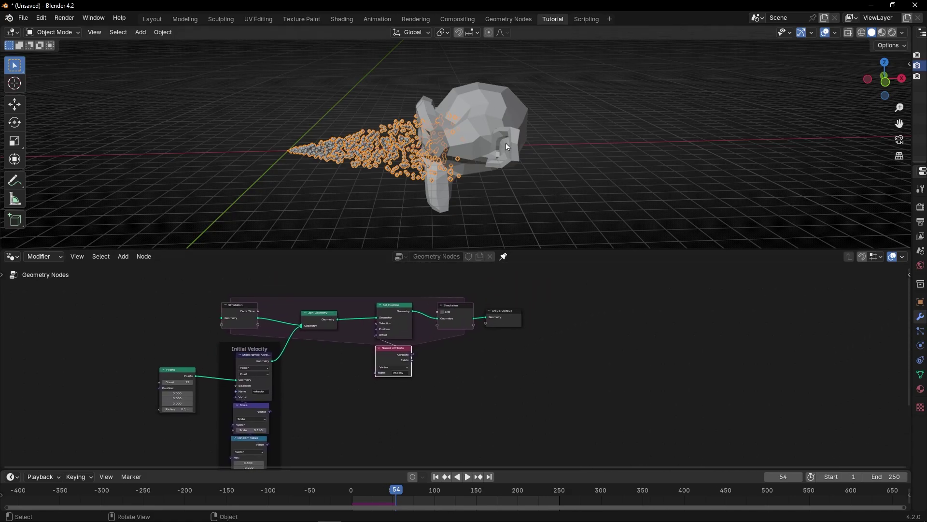
{"action": "key", "text": "space"}
{"action": "middle_click_drag", "start_coordinate": [450, 167], "coordinate": [451, 239]}
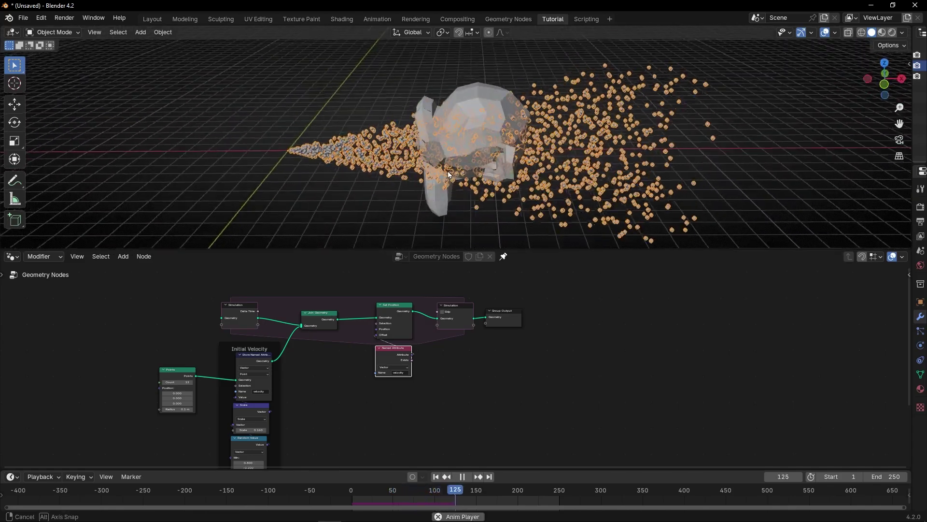
- Maximize the node editor, add an Object Info node below the velocity Named Attribute node and set its object to Suzanne
{"action": "scroll", "coordinate": [441, 363], "scroll_direction": "up", "scroll_amount": 3}
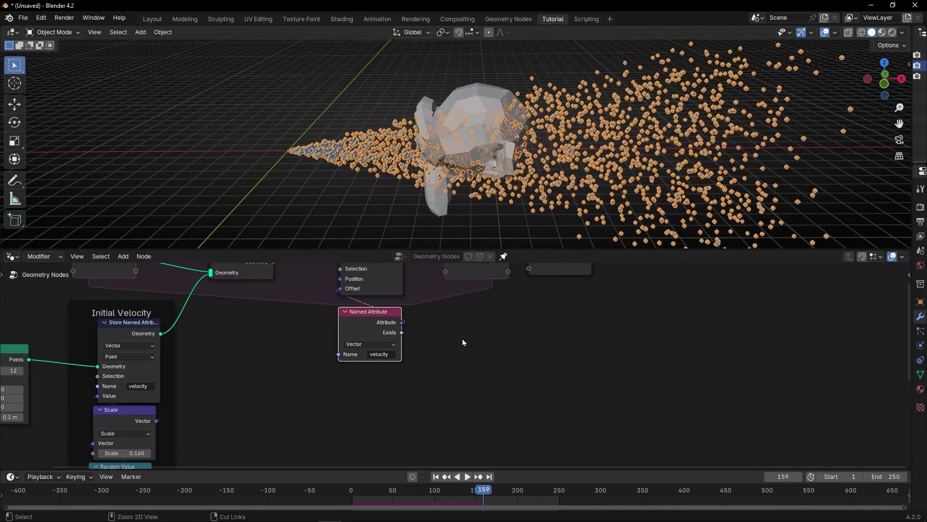
{"action": "key", "text": "ctrl+space"}
{"action": "key", "text": "shift+a"}
{"action": "mouse_move", "coordinate": [462, 340]}
{"action": "type", "text": "obje"}
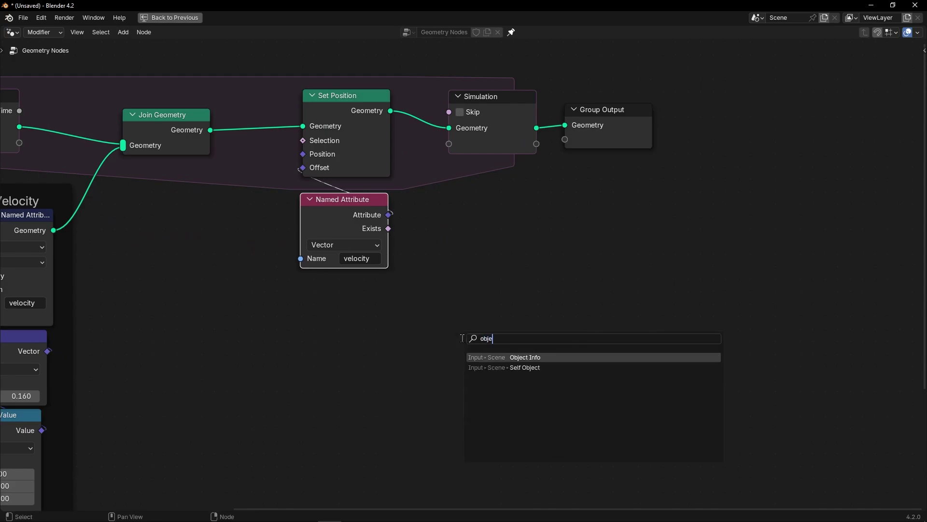
{"action": "key", "text": "Return"}
{"action": "left_click", "coordinate": [292, 318]}
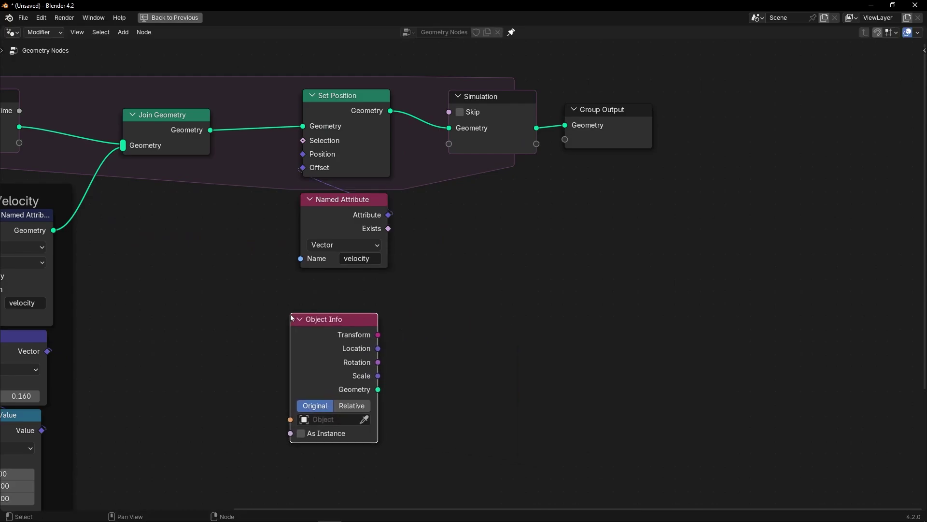
{"action": "left_click", "coordinate": [327, 419]}
{"action": "left_click", "coordinate": [343, 303]}
- Move the Simulation output and Group Output nodes farther from Set Position to make room for more nodes
{"action": "middle_click_drag", "start_coordinate": [562, 278], "coordinate": [522, 294]}
{"action": "left_click_drag", "start_coordinate": [601, 239], "coordinate": [457, 153]}
{"action": "key", "text": "g"}
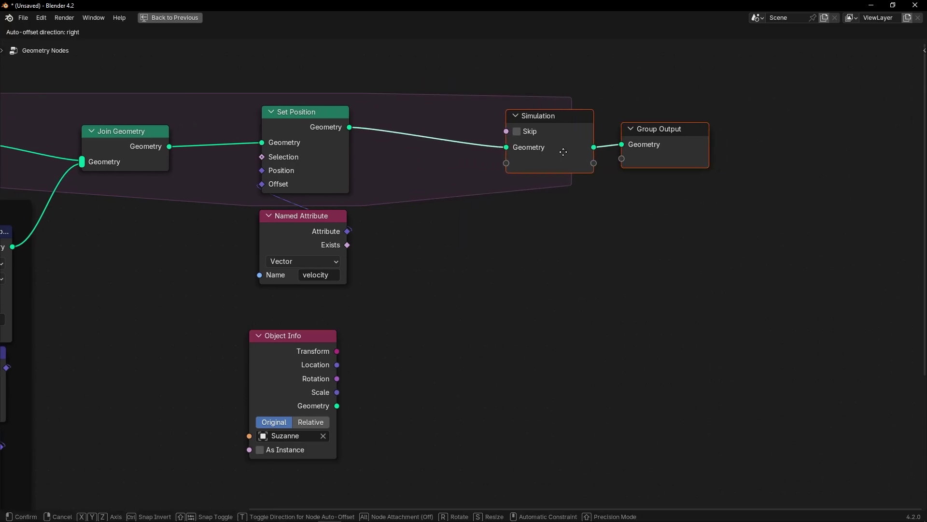
{"action": "left_click", "coordinate": [583, 157]}
- Restore the split layout, set the Points node's count to 1 and replay the simulation from the first frame
{"action": "key", "text": "ctrl+space"}
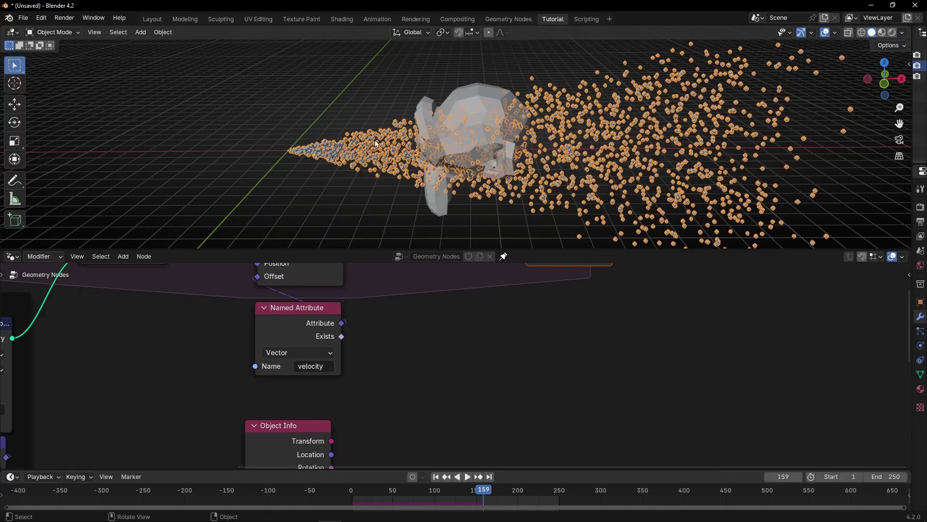
{"action": "middle_click_drag", "start_coordinate": [237, 305], "coordinate": [575, 263]}
{"action": "left_click", "coordinate": [174, 322]}
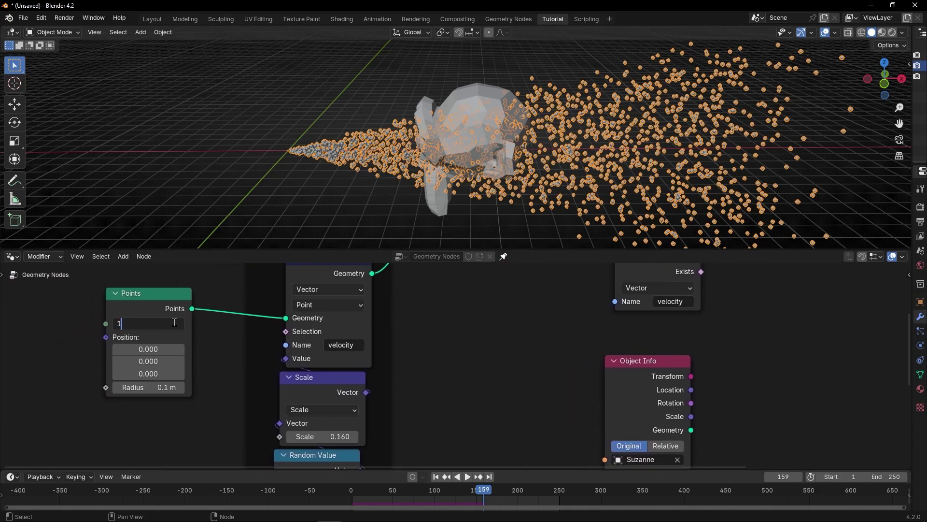
{"action": "key", "text": "Return"}
{"action": "key", "text": "shift+Left"}
{"action": "key", "text": "space"}
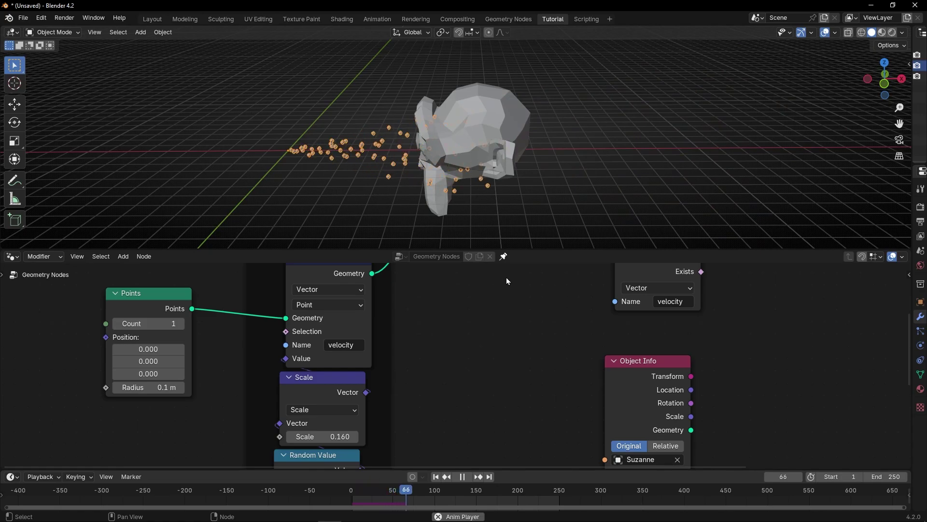
- Stop playback, move the Simulation output and Group Output nodes farther out, and insert a Delete Geometry node after Set Position
{"action": "key", "text": "space"}
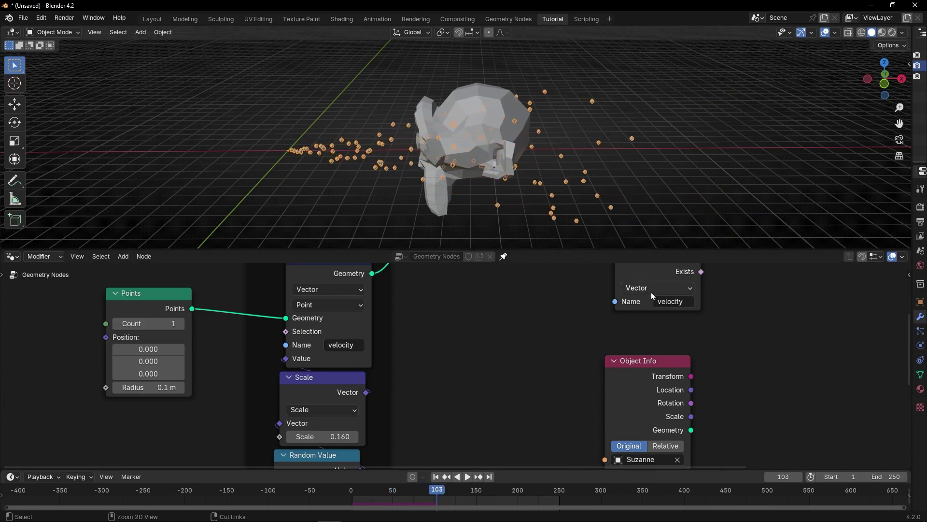
{"action": "key", "text": "ctrl+space"}
{"action": "middle_click_drag", "start_coordinate": [527, 225], "coordinate": [134, 303]}
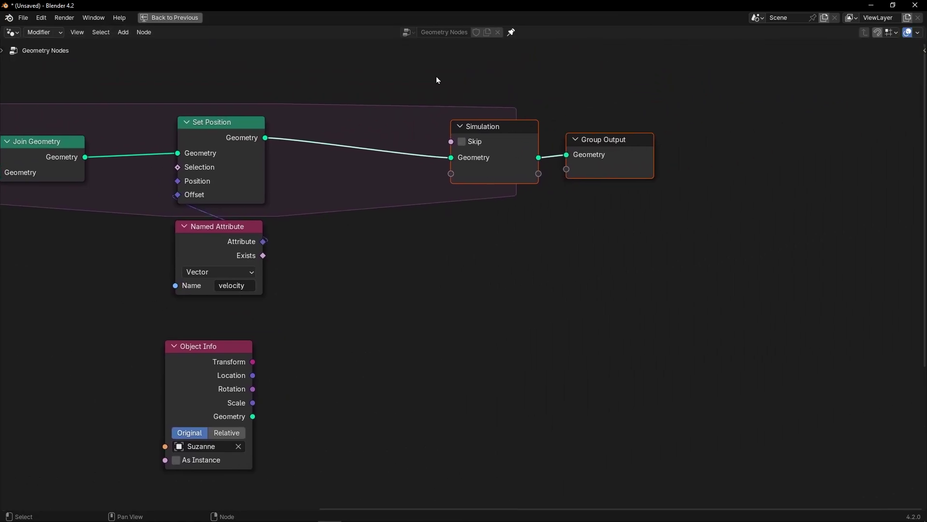
{"action": "key", "text": "g"}
{"action": "left_click", "coordinate": [602, 187]}
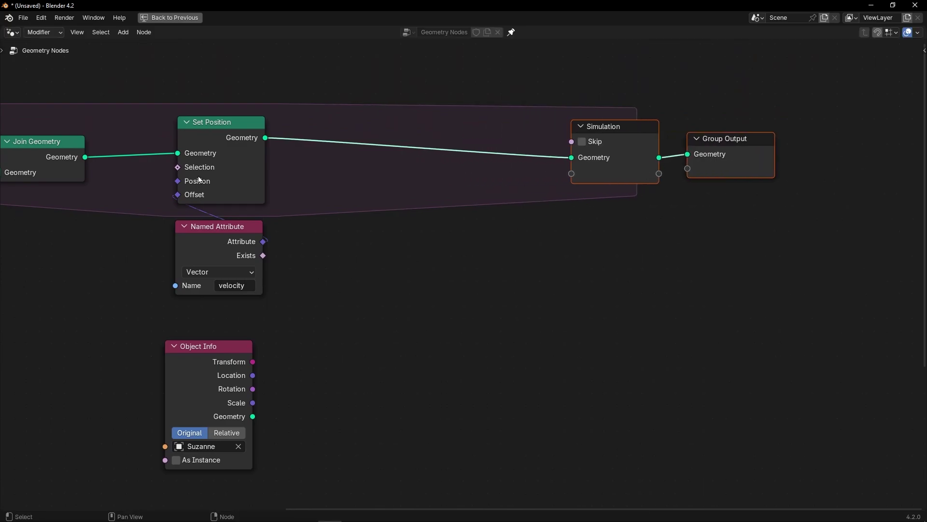
{"action": "key", "text": "shift+a"}
{"action": "type", "text": "dele"}
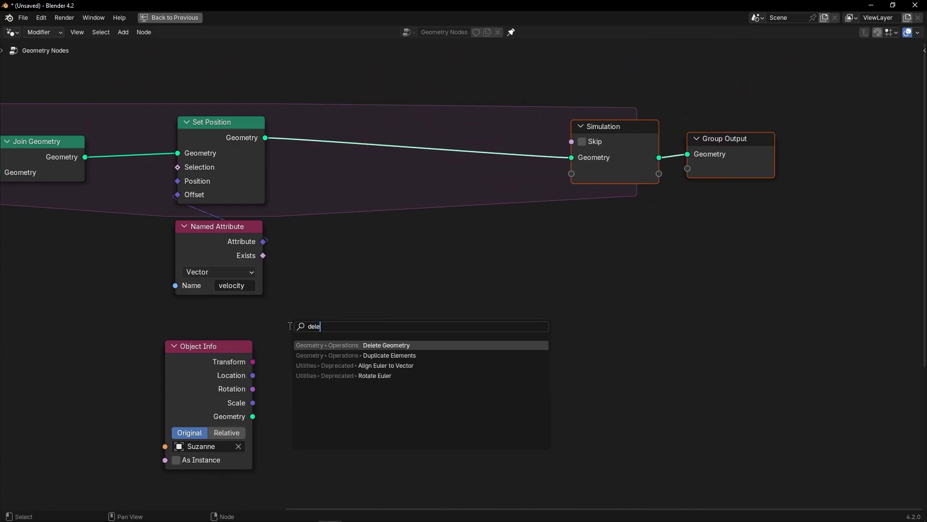
{"action": "key", "text": "Return"}
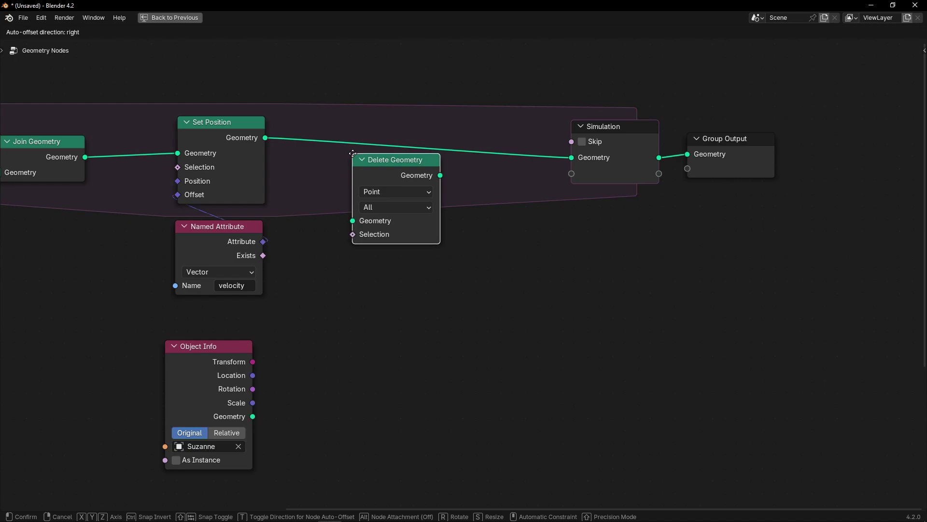
{"action": "left_click", "coordinate": [384, 122]}
- Restore the split layout, play the simulation briefly to test the point deletion, and return to the first frame
{"action": "key", "text": "ctrl+space"}
{"action": "middle_click_drag", "start_coordinate": [404, 296], "coordinate": [427, 378]}
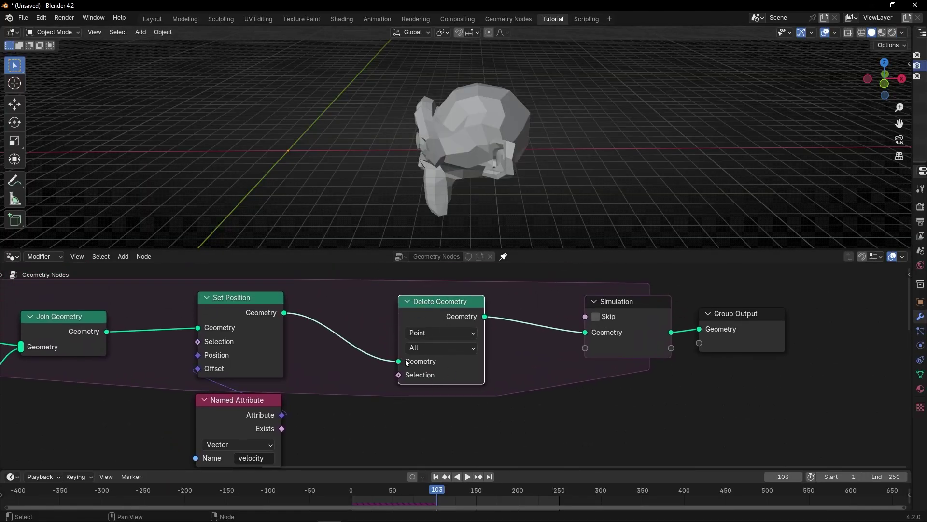
{"action": "key", "text": "space"}
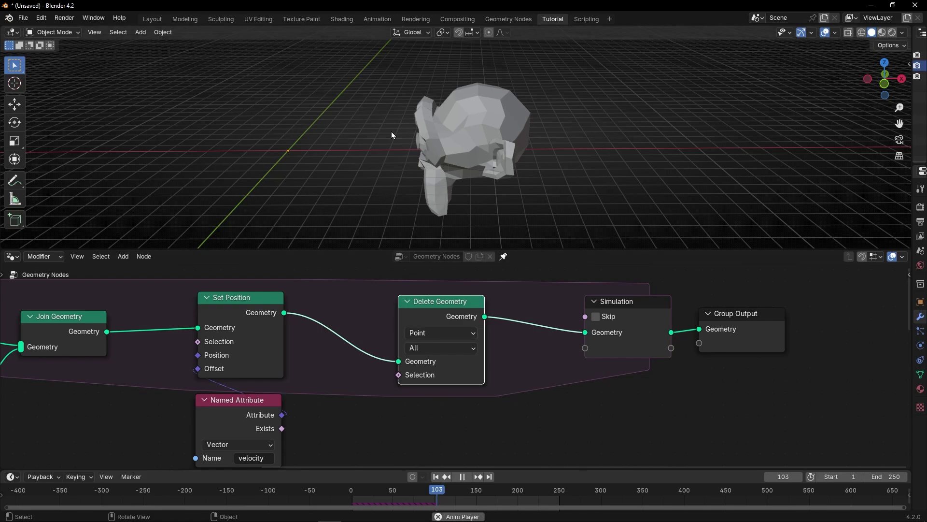
{"action": "key", "text": "space"}
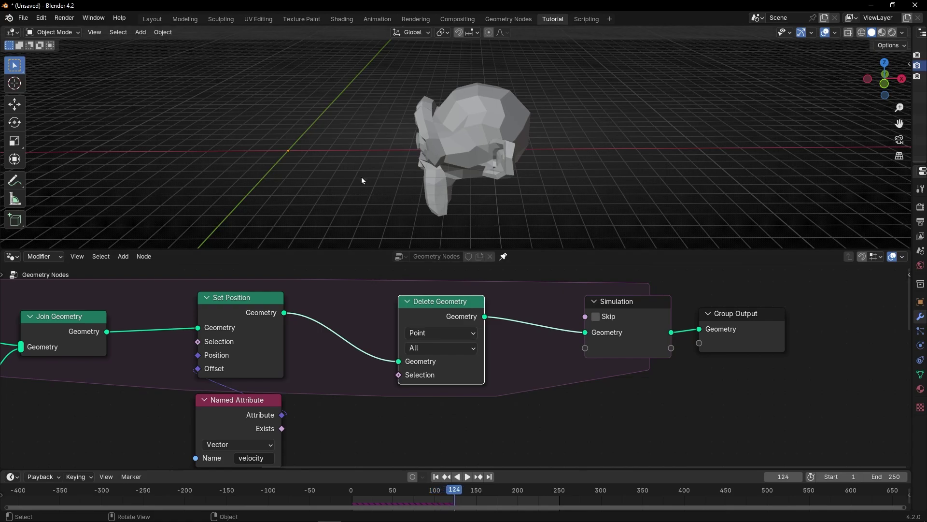
{"action": "left_click", "coordinate": [436, 477]}
- Switch the Suzanne Object Info node's transform space to Relative
{"action": "middle_click_drag", "start_coordinate": [413, 451], "coordinate": [420, 400]}
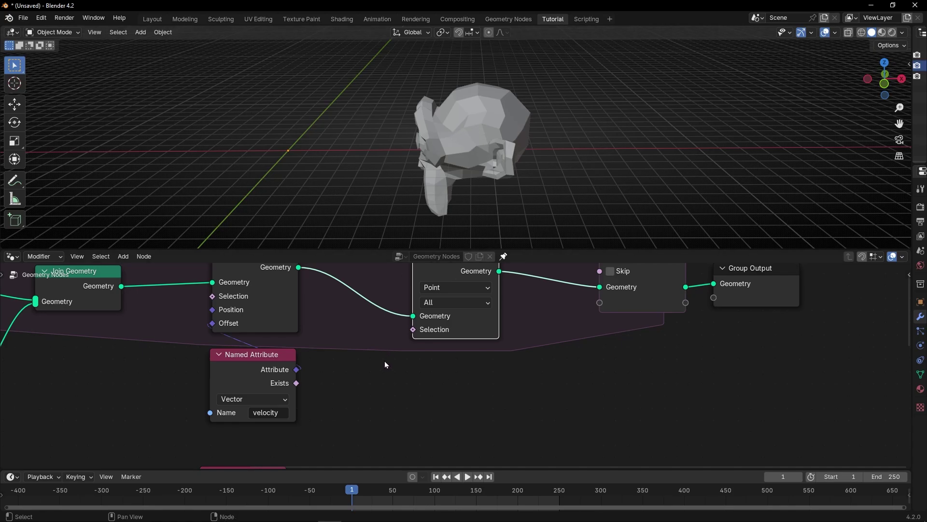
{"action": "key", "text": "ctrl+space"}
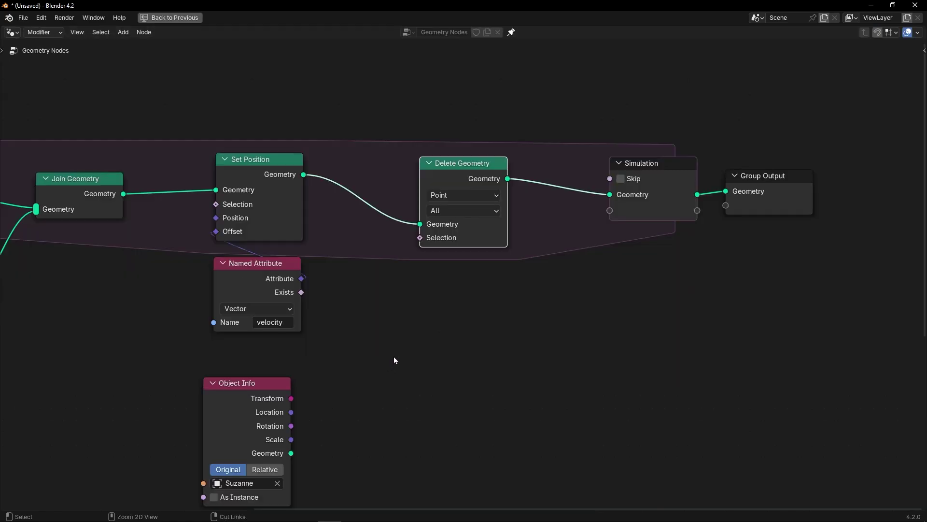
{"action": "middle_click_drag", "start_coordinate": [393, 356], "coordinate": [401, 294]}
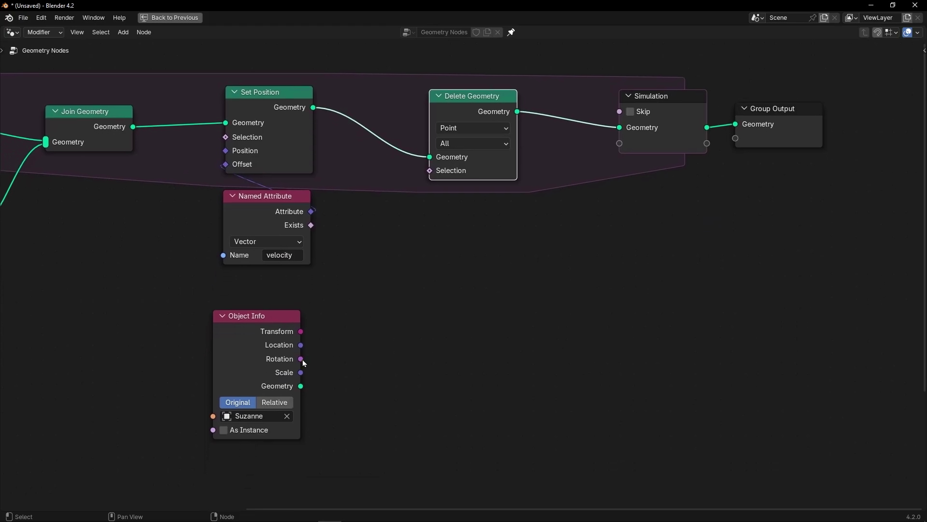
{"action": "key", "text": "ctrl+space"}
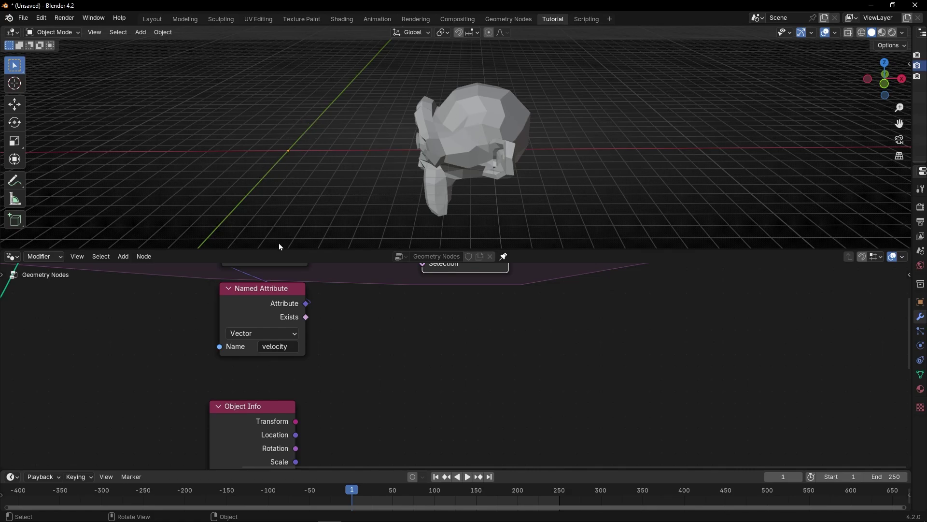
{"action": "middle_click_drag", "start_coordinate": [354, 354], "coordinate": [357, 278]}
{"action": "left_click", "coordinate": [275, 418]}
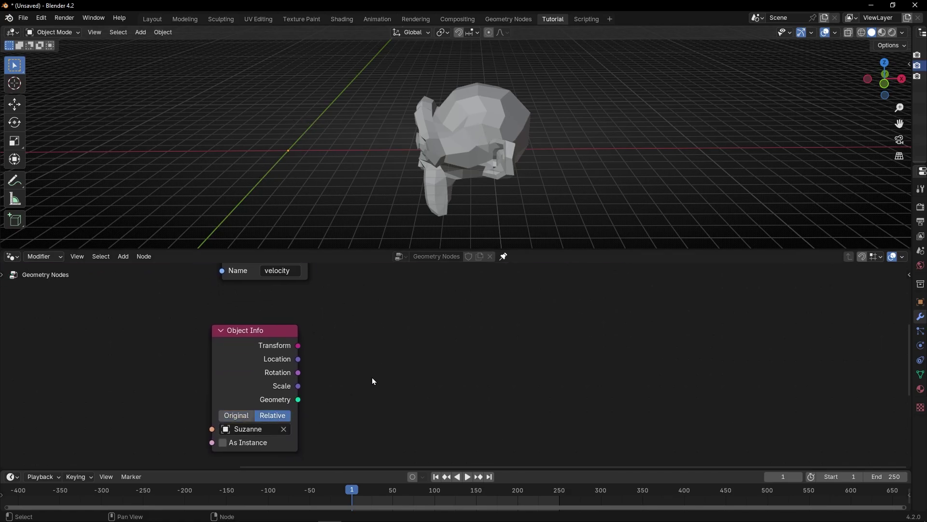
- Add a Geometry Proximity node fed by the Object Info geometry and space the two nodes side by side
{"action": "scroll", "coordinate": [376, 372], "scroll_direction": "down", "scroll_amount": 1}
{"action": "left_click_drag", "start_coordinate": [305, 400], "coordinate": [356, 381]}
{"action": "type", "text": "geo"}
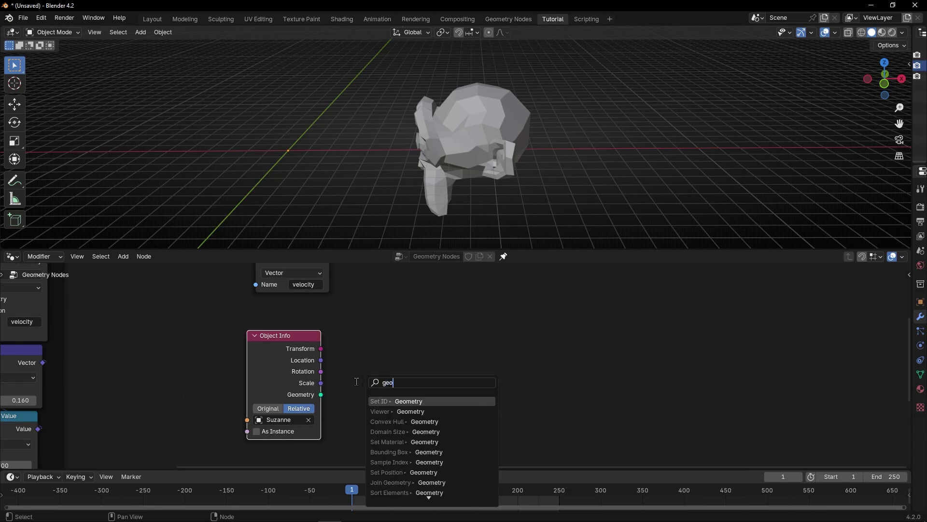
{"action": "key", "text": "BackSpace"}
{"action": "key", "text": "BackSpace"}
{"action": "type", "text": "pr"}
{"action": "key", "text": "Return"}
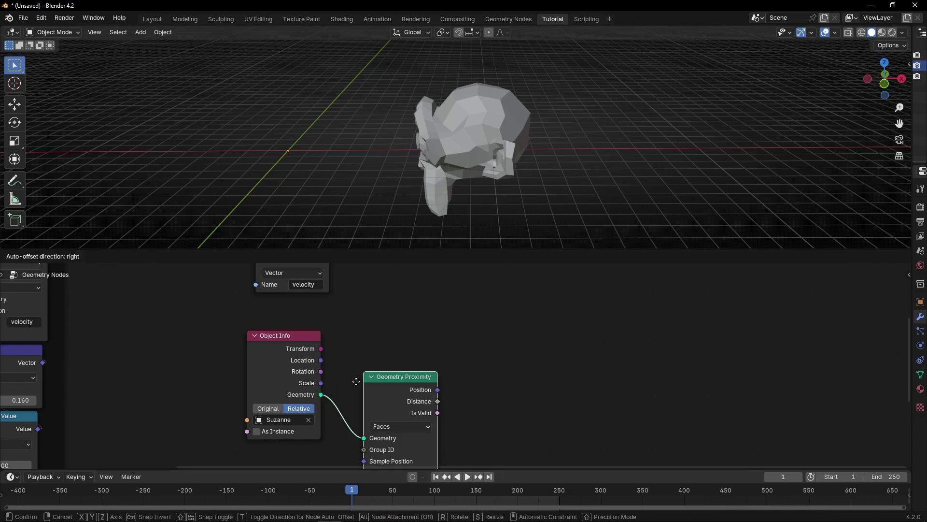
{"action": "left_click", "coordinate": [334, 337]}
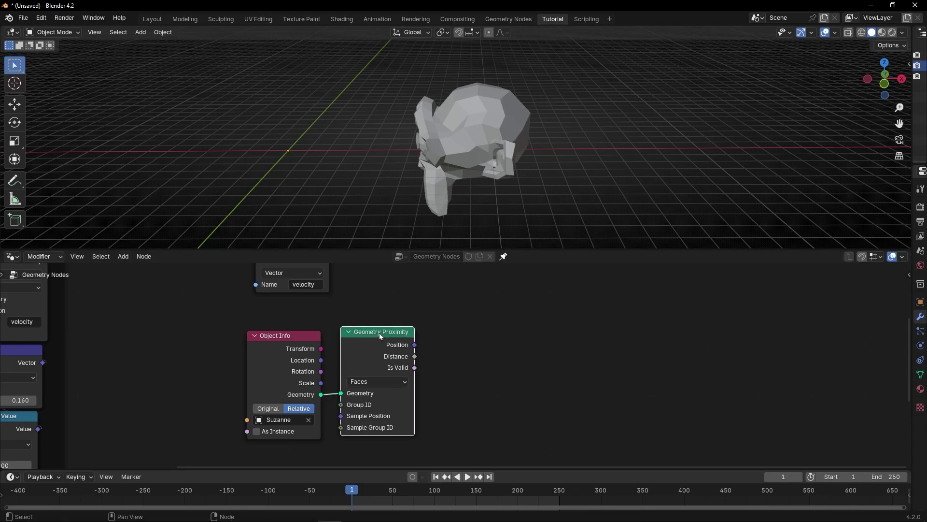
{"action": "mouse_move", "coordinate": [396, 309]}
{"action": "middle_mouse_down"}
{"action": "mouse_move", "coordinate": [398, 323]}
{"action": "mouse_move", "coordinate": [410, 311]}
{"action": "middle_mouse_up"}
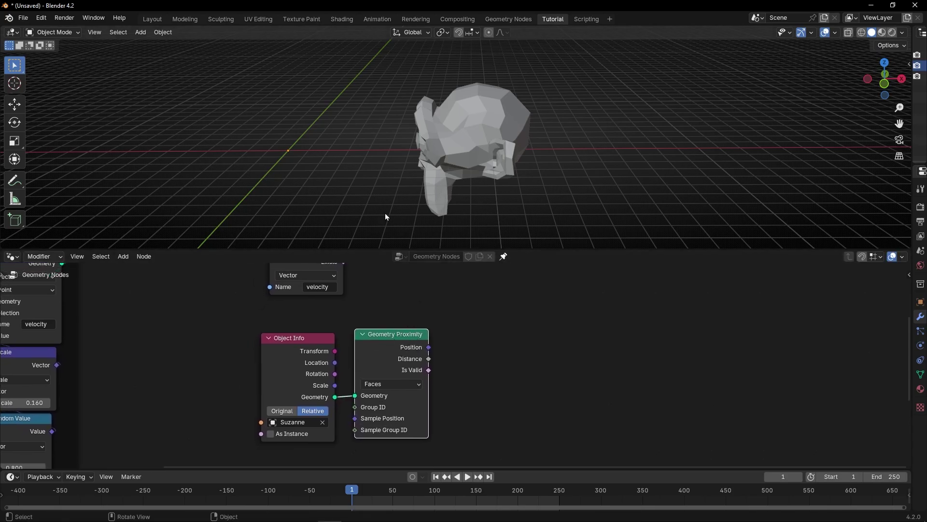
{"action": "left_click_drag", "start_coordinate": [294, 365], "coordinate": [288, 363]}
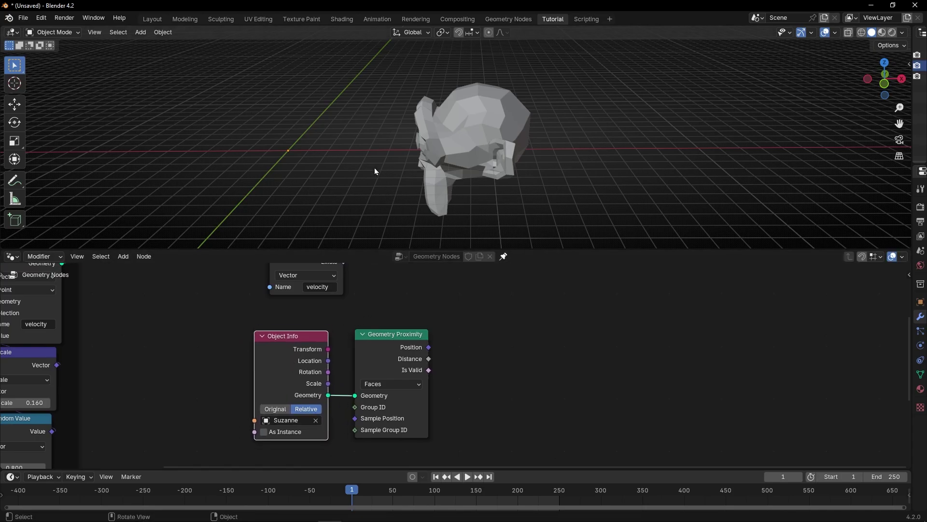
- Mute the Delete Geometry node and play the simulation to frame 39, with the particles still in front of the monkey head
{"action": "scroll", "coordinate": [346, 319], "scroll_direction": "down", "scroll_amount": 2}
{"action": "middle_click_drag", "start_coordinate": [347, 319], "coordinate": [376, 394]}
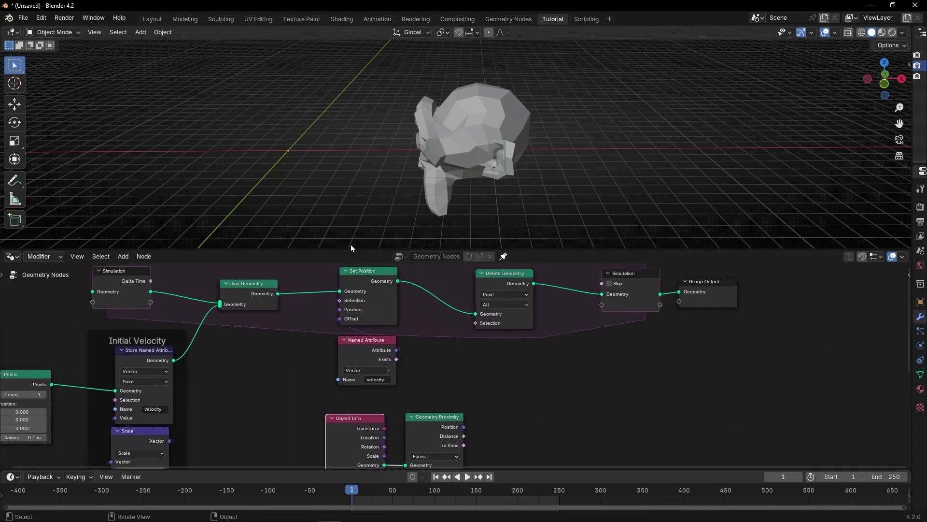
{"action": "key", "text": "space"}
{"action": "key", "text": "space"}
{"action": "left_click", "coordinate": [485, 284]}
{"action": "key", "text": "m"}
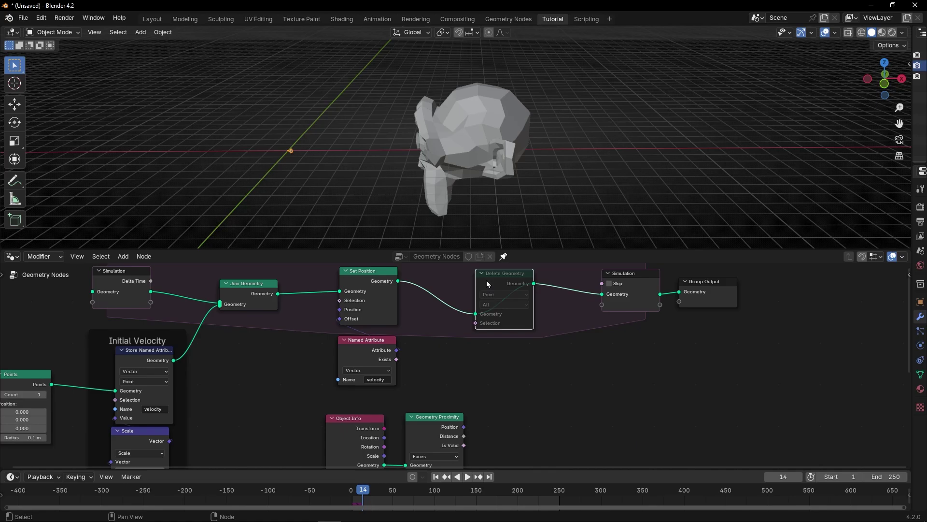
{"action": "key", "text": "space"}
{"action": "scroll", "coordinate": [344, 167], "scroll_direction": "up", "scroll_amount": 3}
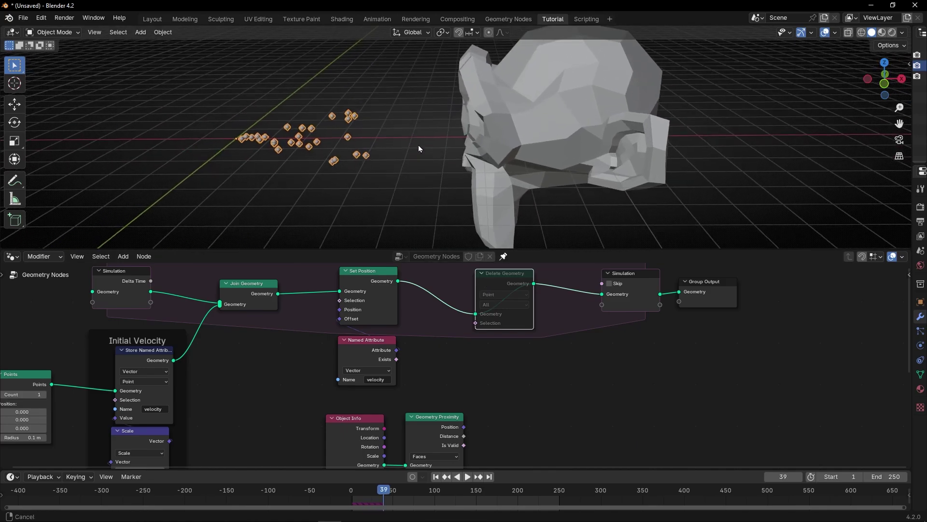
{"action": "middle_click_drag", "start_coordinate": [419, 146], "coordinate": [398, 136], "text": "shift"}
{"action": "scroll", "coordinate": [432, 407], "scroll_direction": "up", "scroll_amount": 4}
{"action": "middle_click_drag", "start_coordinate": [432, 406], "coordinate": [430, 317]}
{"action": "scroll", "coordinate": [428, 285], "scroll_direction": "up", "scroll_amount": 2}
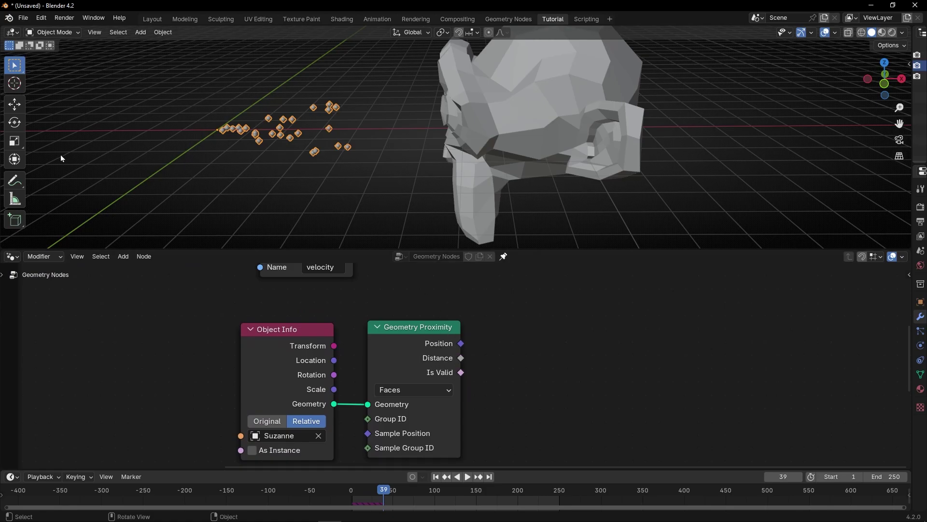
- Annotate the leading particles, the monkey's face and the distances between them in the viewport, and erase the strokes
{"action": "left_click", "coordinate": [14, 181]}
{"action": "left_click_drag", "start_coordinate": [348, 146], "coordinate": [357, 148]}
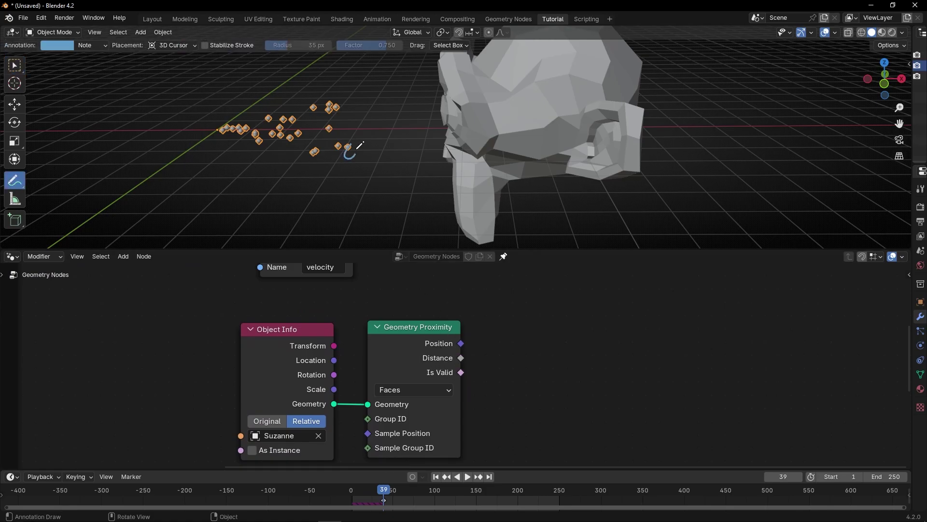
{"action": "left_click_drag", "start_coordinate": [486, 108], "coordinate": [472, 109]}
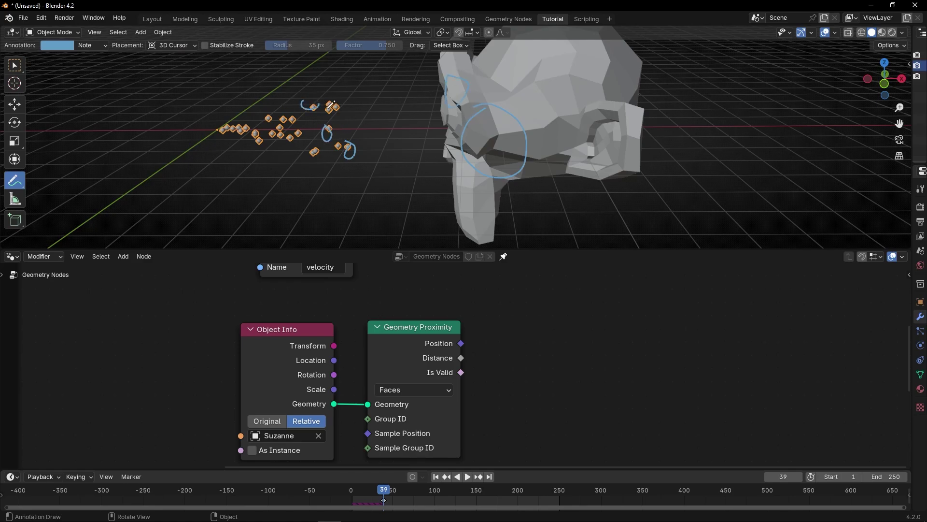
{"action": "left_click_drag", "start_coordinate": [332, 105], "coordinate": [414, 89]}
{"action": "left_click_drag", "start_coordinate": [351, 123], "coordinate": [418, 114]}
{"action": "left_click_drag", "start_coordinate": [377, 143], "coordinate": [457, 152]}
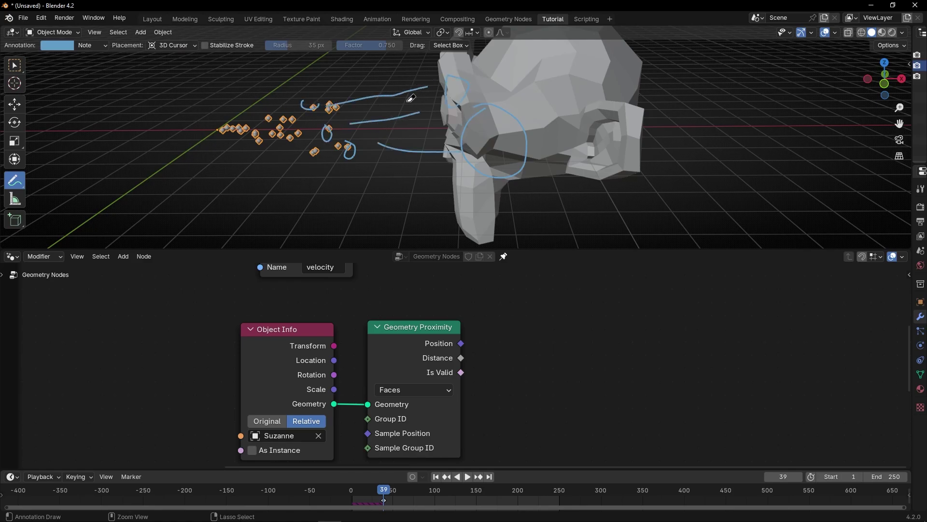
{"action": "left_click_drag", "start_coordinate": [408, 102], "coordinate": [355, 120], "text": "ctrl"}
{"action": "left_click", "coordinate": [16, 68]}
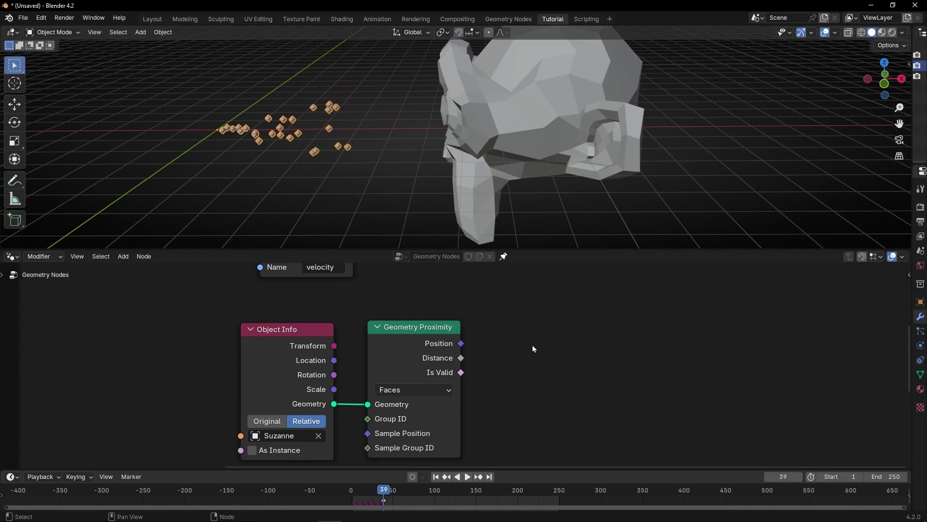
- Examine the Delete Geometry selection input and the Geometry Proximity outputs in relation to the particles approaching Suzanne
{"action": "scroll", "coordinate": [534, 349], "scroll_direction": "down", "scroll_amount": 2}
{"action": "middle_click_drag", "start_coordinate": [516, 336], "coordinate": [471, 418]}
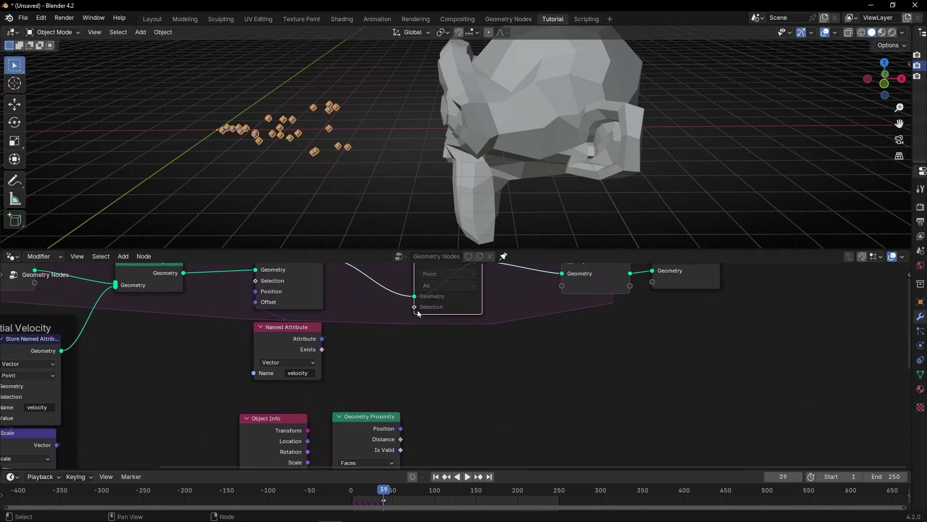
{"action": "middle_click_drag", "start_coordinate": [457, 339], "coordinate": [466, 384]}
{"action": "scroll", "coordinate": [468, 354], "scroll_direction": "up", "scroll_amount": 3}
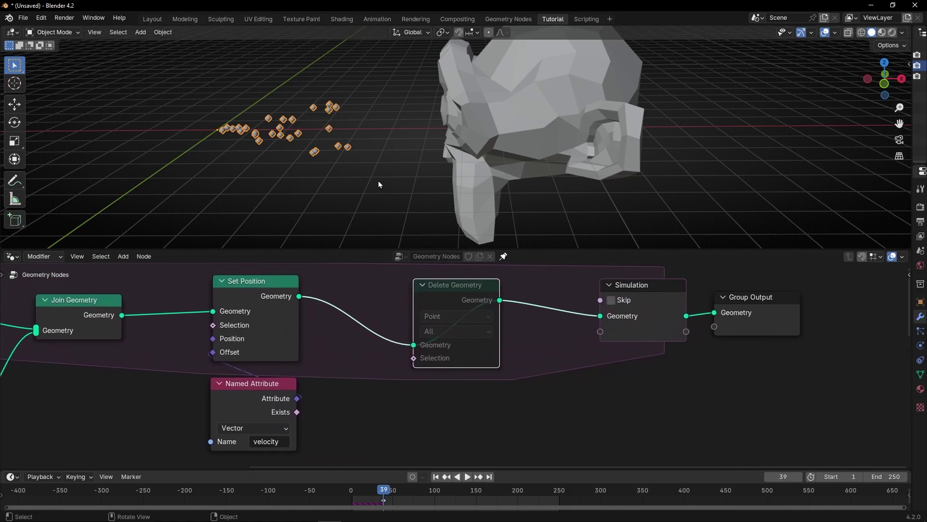
{"action": "middle_click_drag", "start_coordinate": [467, 407], "coordinate": [473, 252]}
{"action": "scroll", "coordinate": [390, 135], "scroll_direction": "up", "scroll_amount": 2}
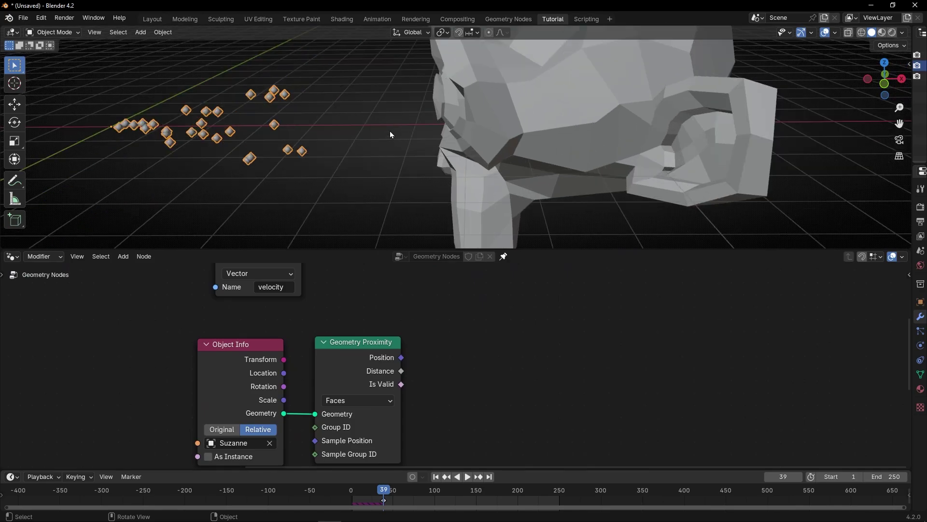
{"action": "middle_click_drag", "start_coordinate": [433, 364], "coordinate": [409, 390]}
{"action": "scroll", "coordinate": [443, 378], "scroll_direction": "down", "scroll_amount": 3}
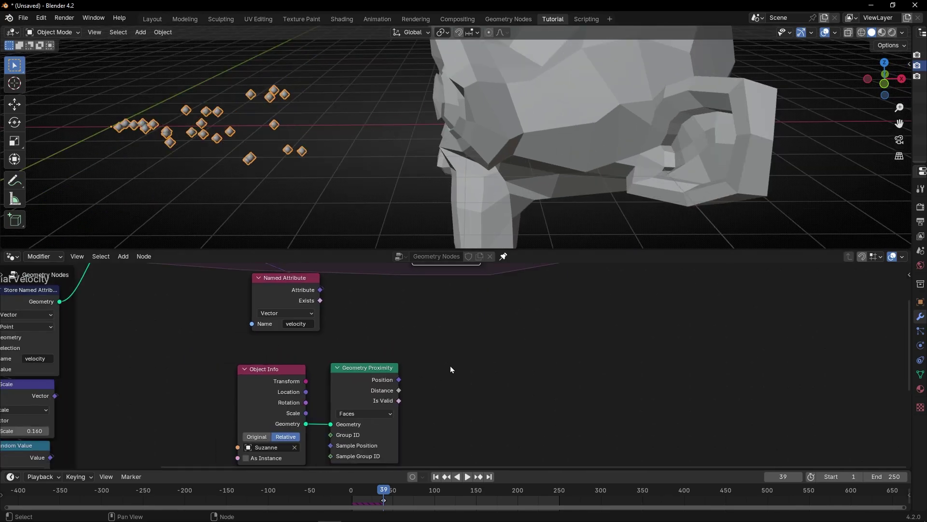
- Maximize the node editor, unmute the Delete Geometry node and move it closer to the Simulation output
{"action": "key", "text": "ctrl+space"}
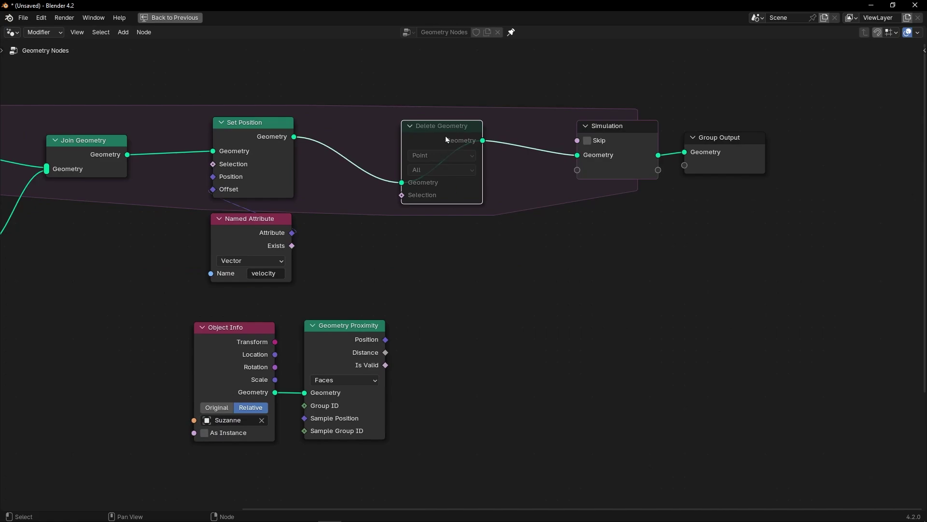
{"action": "key", "text": "m"}
{"action": "left_click_drag", "start_coordinate": [419, 139], "coordinate": [481, 140]}
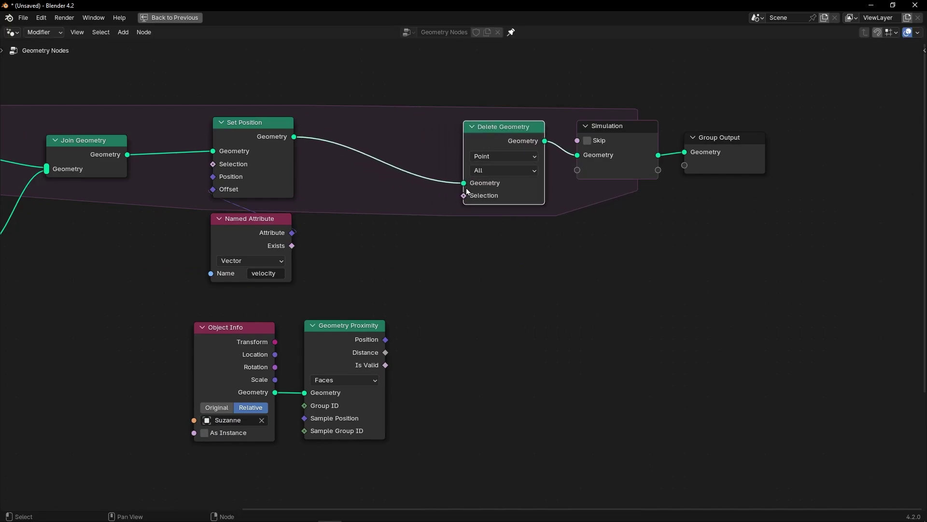
- Add a Less Than compare node feeding the Delete Geometry selection and set its data type to Float
{"action": "left_click_drag", "start_coordinate": [463, 196], "coordinate": [472, 247]}
{"action": "type", "text": "less"}
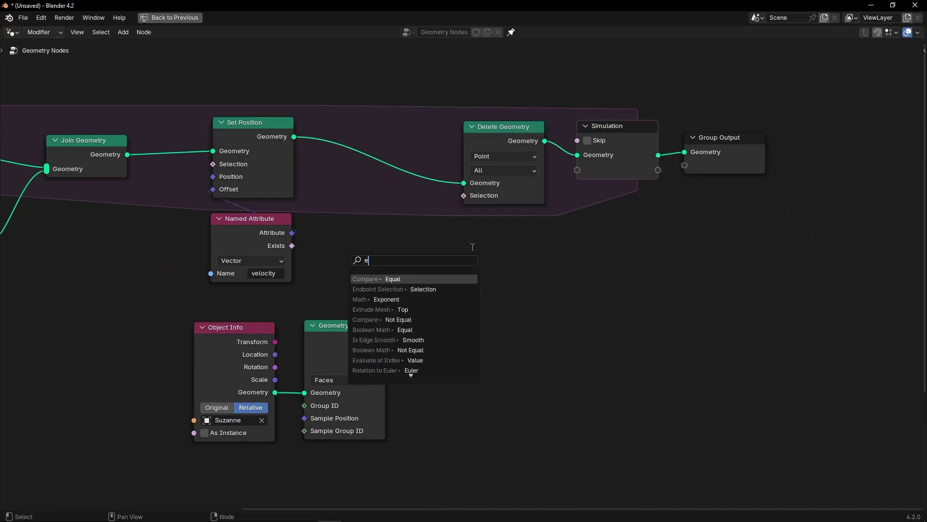
{"action": "key", "text": "Return"}
{"action": "left_click", "coordinate": [535, 222]}
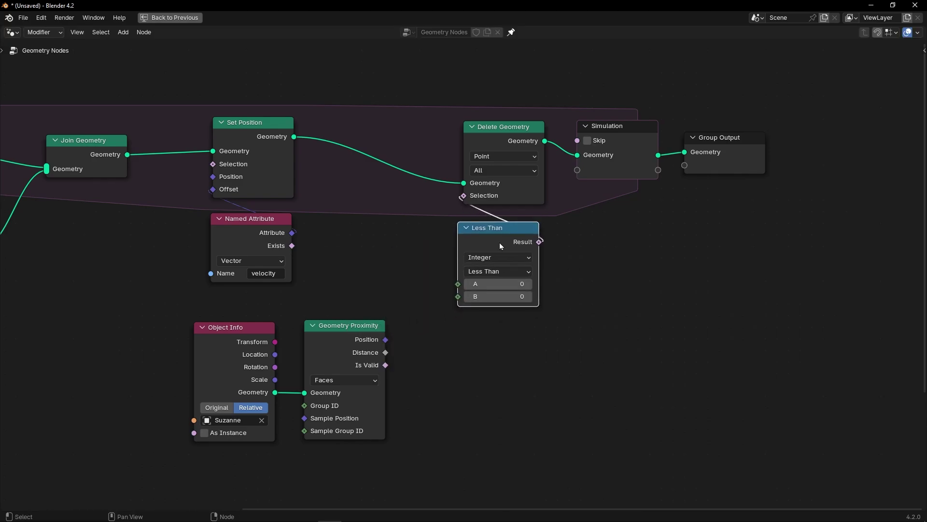
{"action": "left_click", "coordinate": [486, 258]}
{"action": "left_click", "coordinate": [486, 285]}
{"action": "scroll", "coordinate": [384, 344], "scroll_direction": "up", "scroll_amount": 1}
{"action": "scroll", "coordinate": [385, 346], "scroll_direction": "up", "scroll_amount": 1}
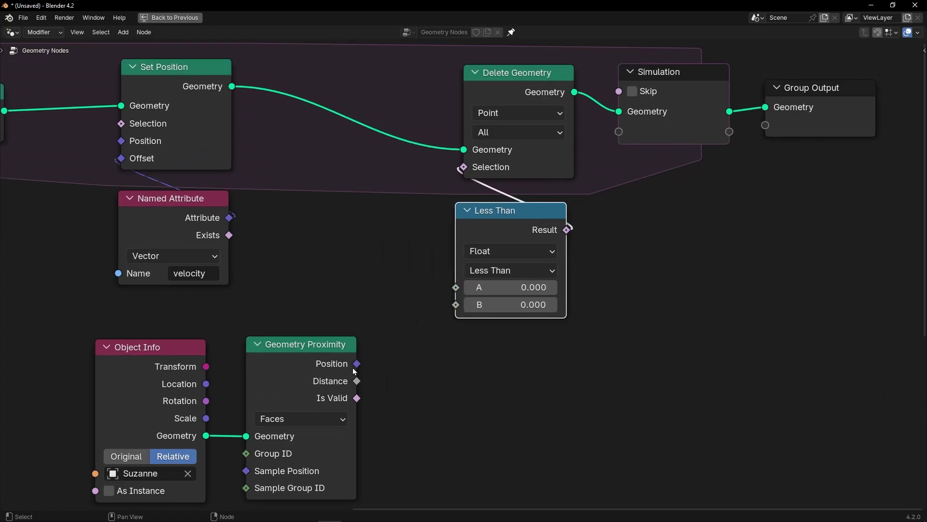
- Connect the Geometry Proximity Distance output to the Less Than node's A input and play the simulation from the first frame
{"action": "left_click_drag", "start_coordinate": [356, 381], "coordinate": [456, 288]}
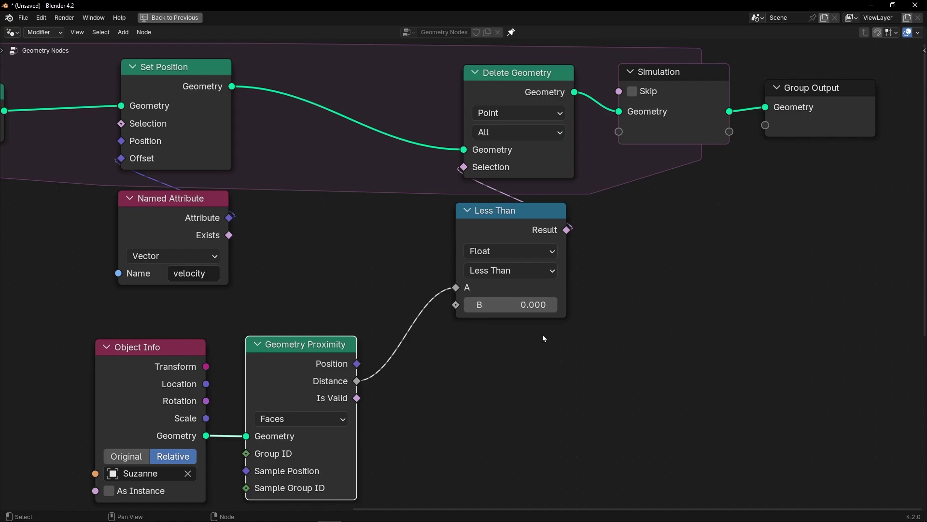
{"action": "key", "text": "ctrl+space"}
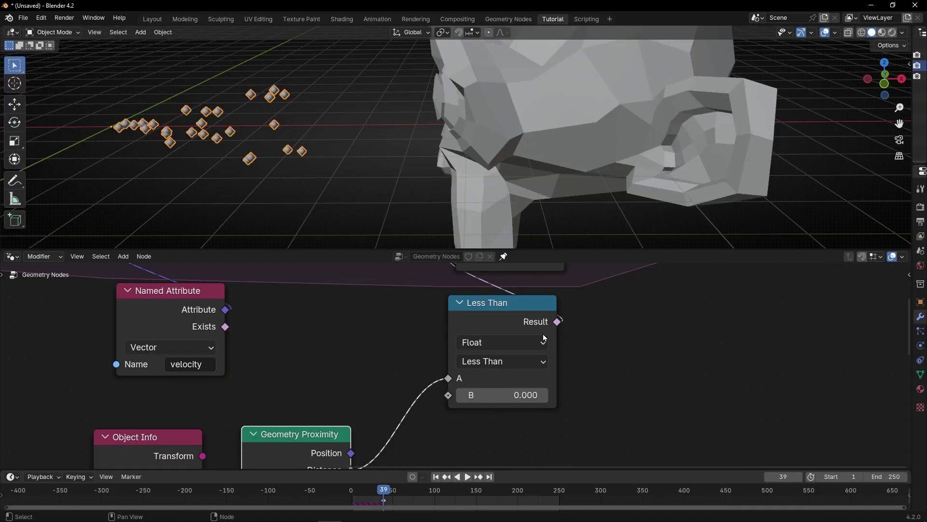
{"action": "left_click", "coordinate": [436, 477]}
{"action": "middle_click_drag", "start_coordinate": [500, 192], "coordinate": [481, 190]}
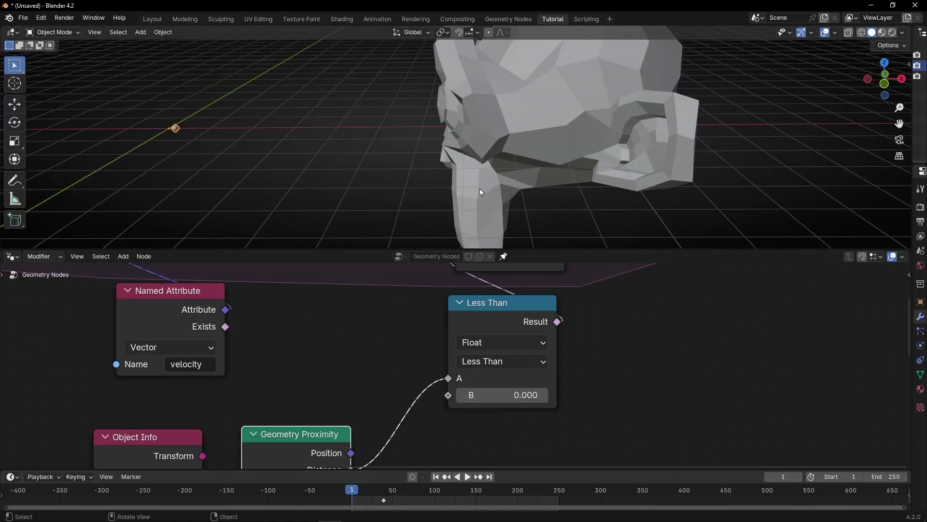
{"action": "scroll", "coordinate": [479, 189], "scroll_direction": "down", "scroll_amount": 2}
{"action": "key", "text": "space"}
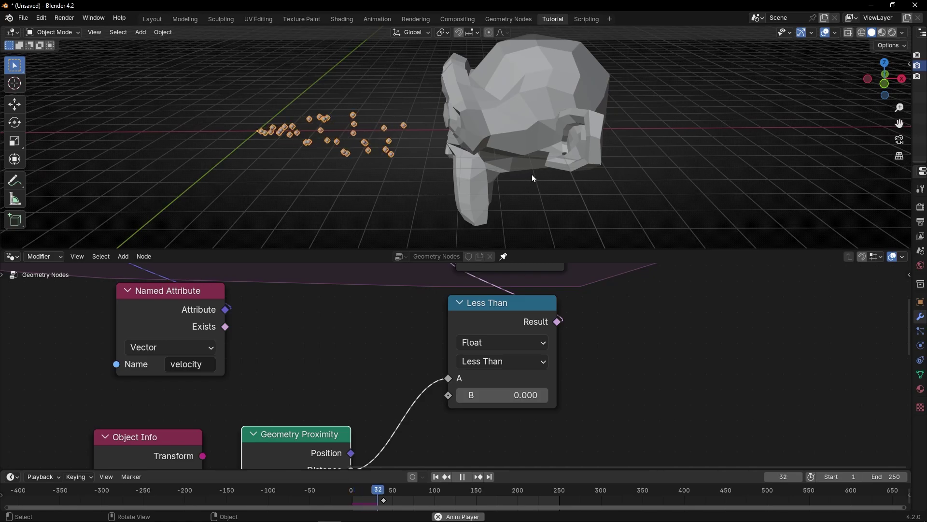
{"action": "key", "text": "space"}
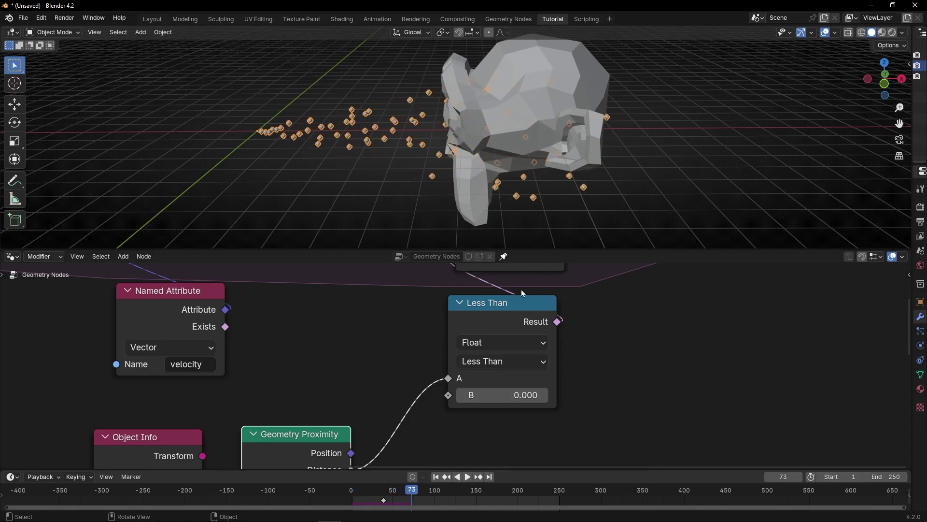
- Set the Less Than node's B threshold to 0.1 and replay the simulation from the first frame
{"action": "scroll", "coordinate": [488, 366], "scroll_direction": "up", "scroll_amount": 4}
{"action": "middle_click_drag", "start_coordinate": [524, 369], "coordinate": [450, 360]}
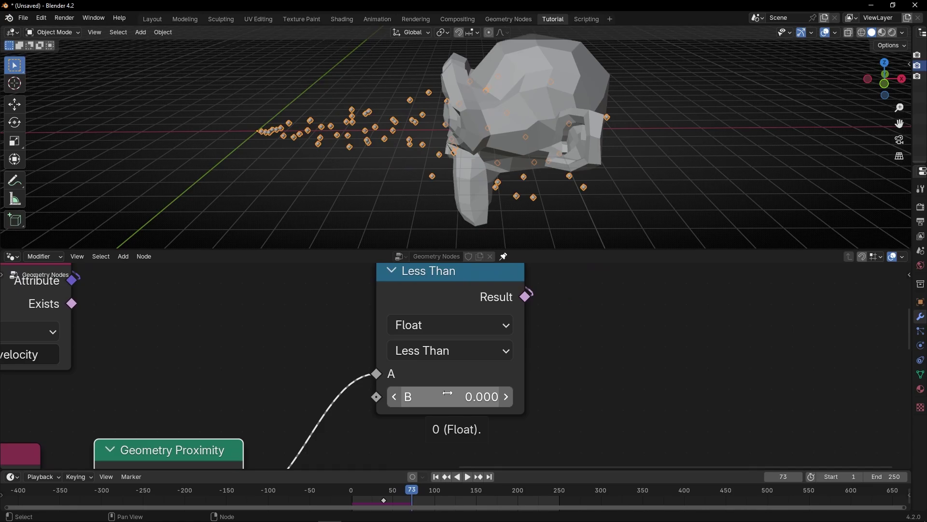
{"action": "left_click", "coordinate": [447, 392]}
{"action": "type", "text": "0"}
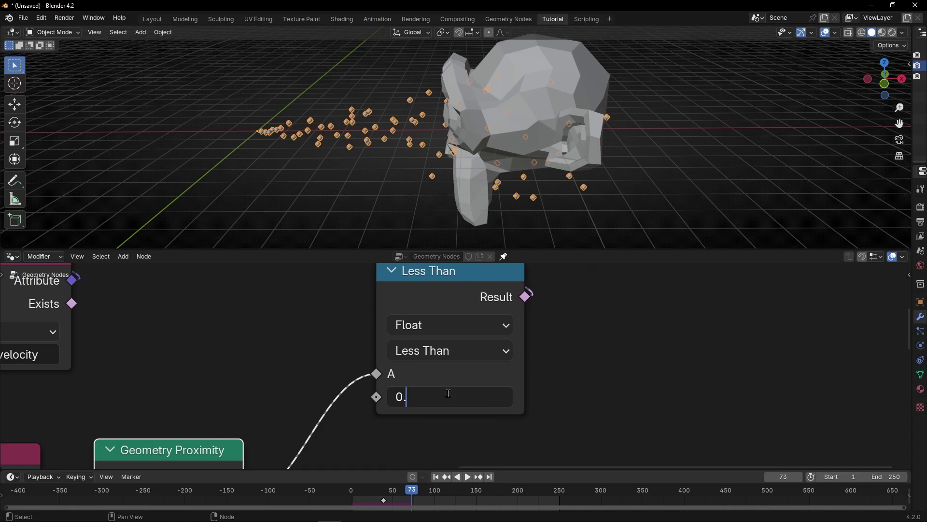
{"action": "type", "text": ".1"}
{"action": "key", "text": "Return"}
{"action": "key", "text": "shift+Left"}
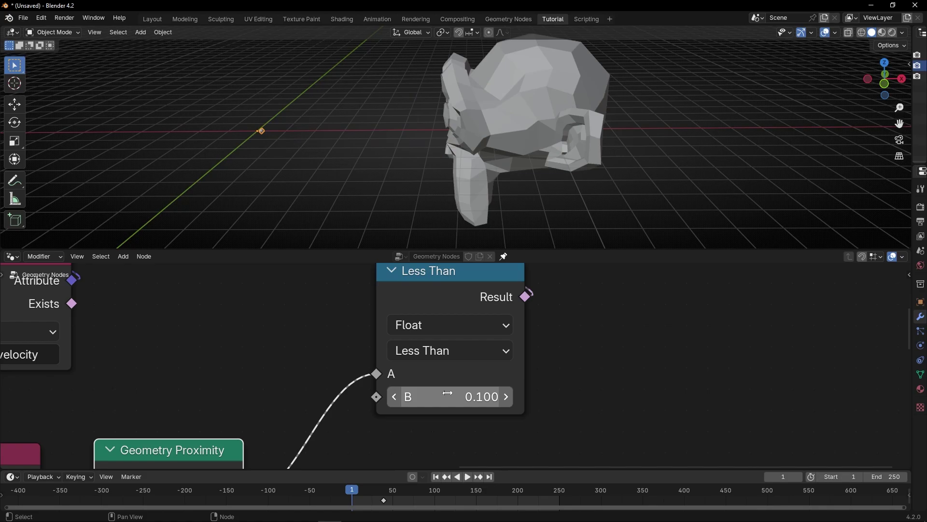
{"action": "key", "text": "space"}
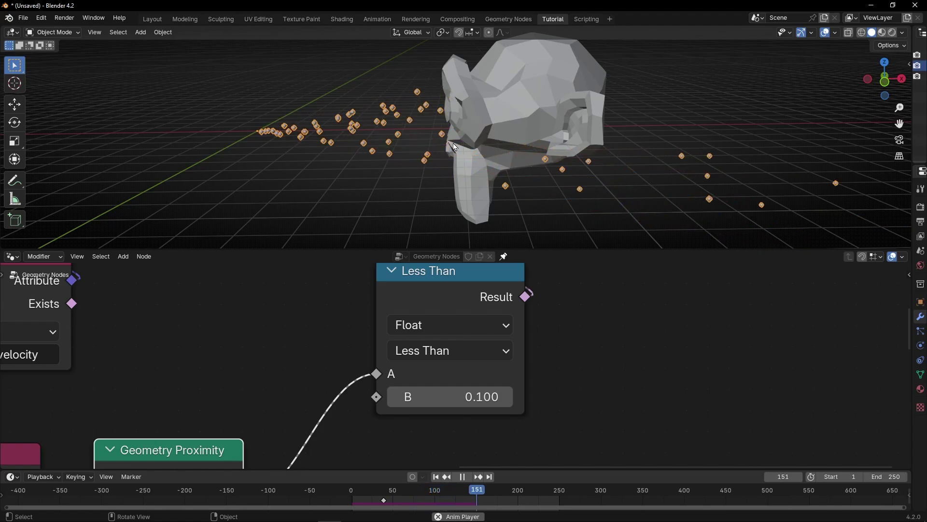
{"action": "key", "text": "space"}
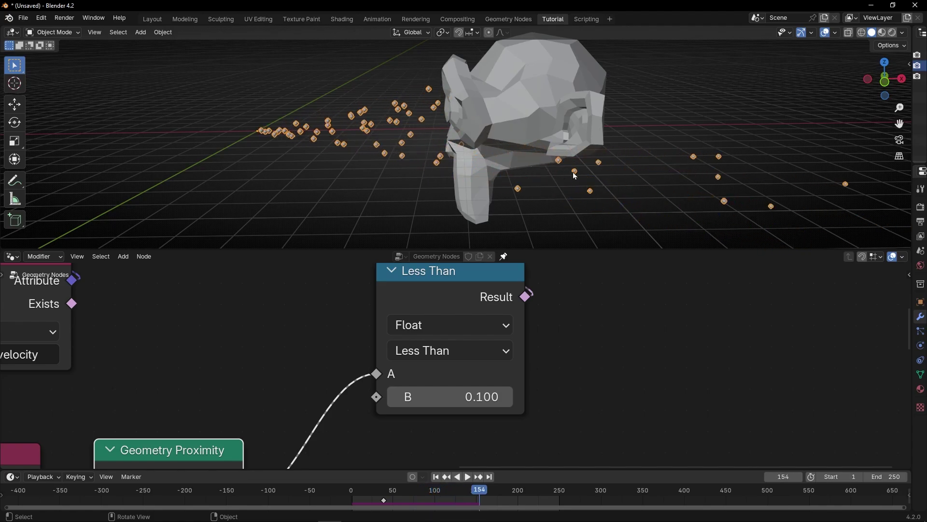
- During playback, move Suzanne closer to the particle emitter and back away by about 3.6 m to test the deletion
{"action": "middle_click_drag", "start_coordinate": [375, 159], "coordinate": [490, 145]}
{"action": "key", "text": "space"}
{"action": "left_click", "coordinate": [560, 126]}
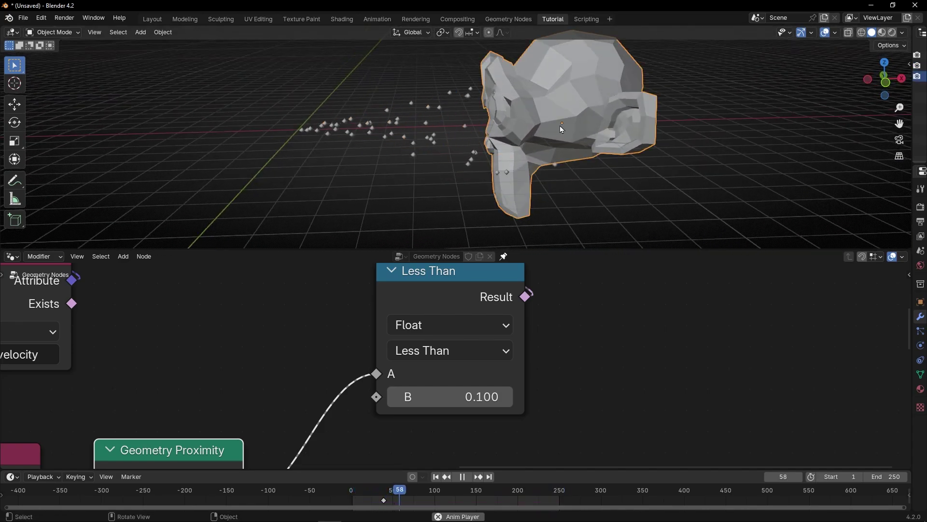
{"action": "key", "text": "g"}
{"action": "left_click", "coordinate": [456, 148]}
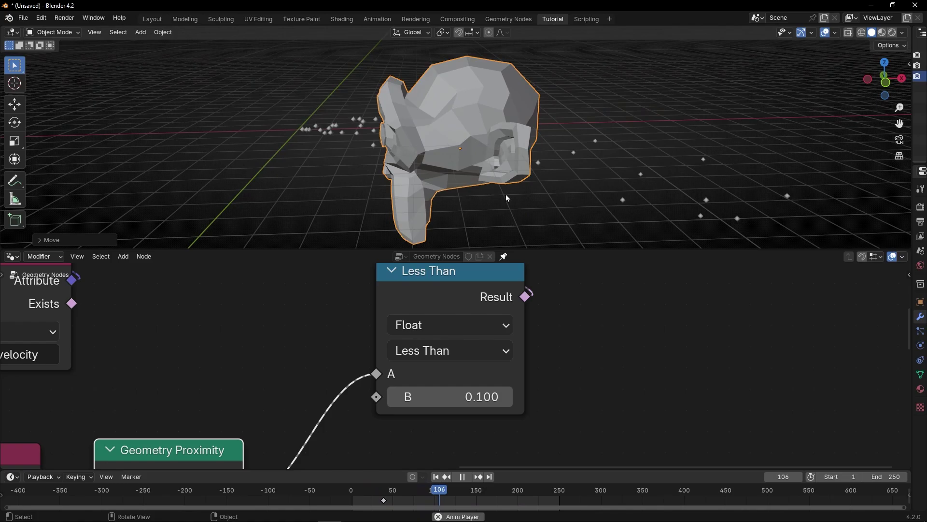
{"action": "key", "text": "g"}
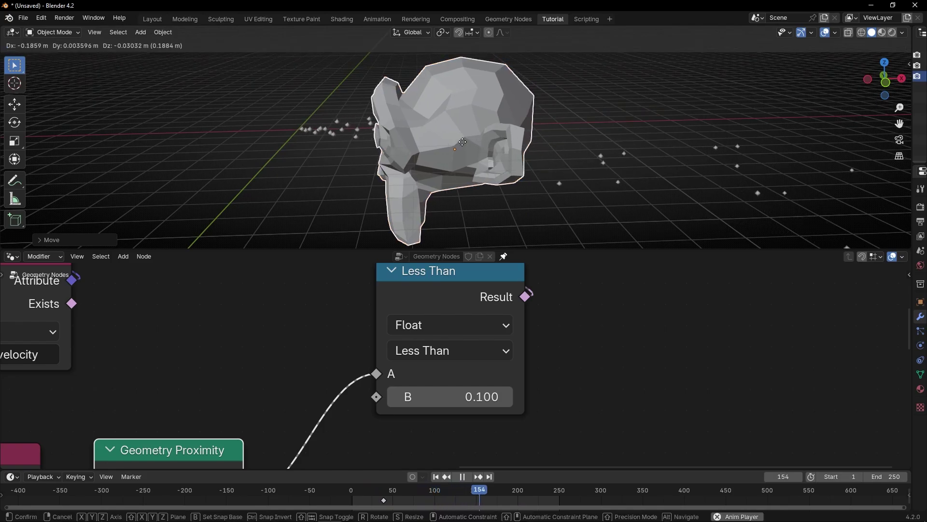
{"action": "left_click", "coordinate": [445, 139]}
{"action": "mouse_move", "coordinate": [447, 139]}
{"action": "middle_mouse_down"}
{"action": "mouse_move", "coordinate": [541, 138]}
{"action": "mouse_move", "coordinate": [465, 149]}
{"action": "mouse_move", "coordinate": [433, 146]}
{"action": "mouse_move", "coordinate": [399, 113]}
{"action": "mouse_move", "coordinate": [355, 124]}
{"action": "mouse_move", "coordinate": [471, 127]}
{"action": "mouse_move", "coordinate": [425, 130]}
{"action": "mouse_move", "coordinate": [431, 135]}
{"action": "middle_mouse_up"}
{"action": "key", "text": "g"}
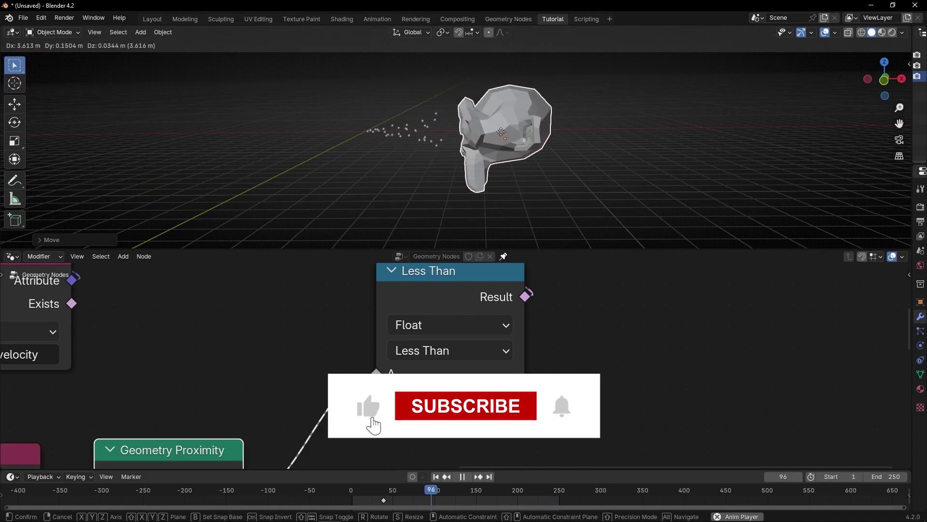
{"action": "left_click", "coordinate": [493, 134]}
{"action": "key", "text": "space"}
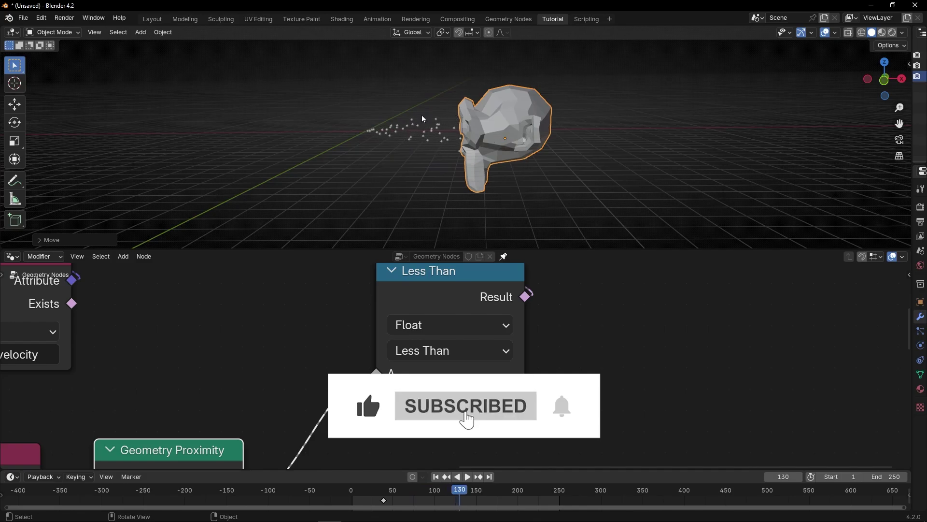
- Set the Less Than node's B threshold to 0.01 and replay the simulation, watching the particles around Suzanne
{"action": "scroll", "coordinate": [436, 128], "scroll_direction": "up", "scroll_amount": 2}
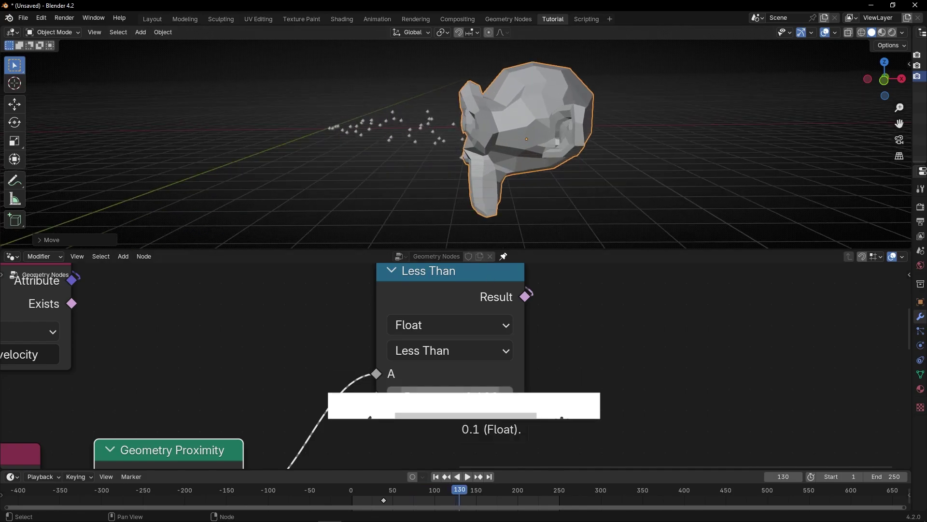
{"action": "left_click", "coordinate": [476, 397]}
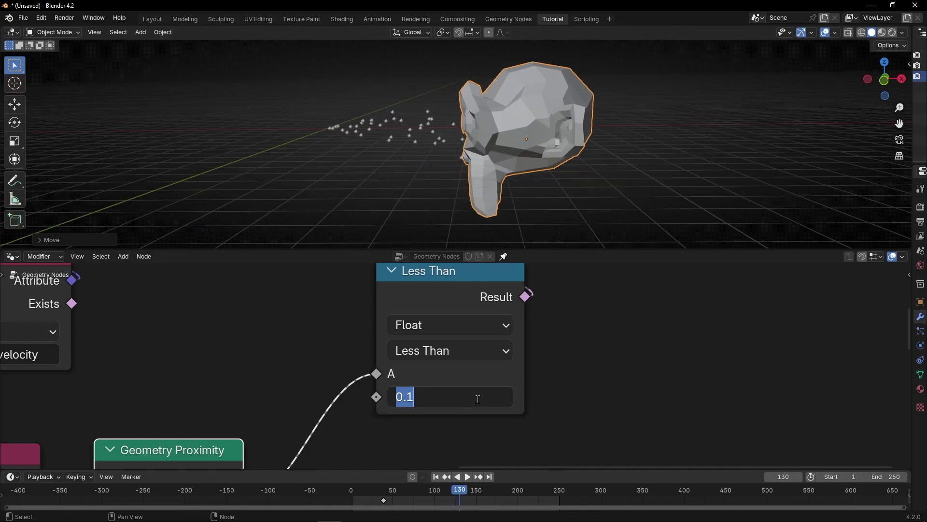
{"action": "type", "text": "0.0"}
{"action": "key", "text": "Return"}
{"action": "key", "text": "shift+Left"}
{"action": "key", "text": "space"}
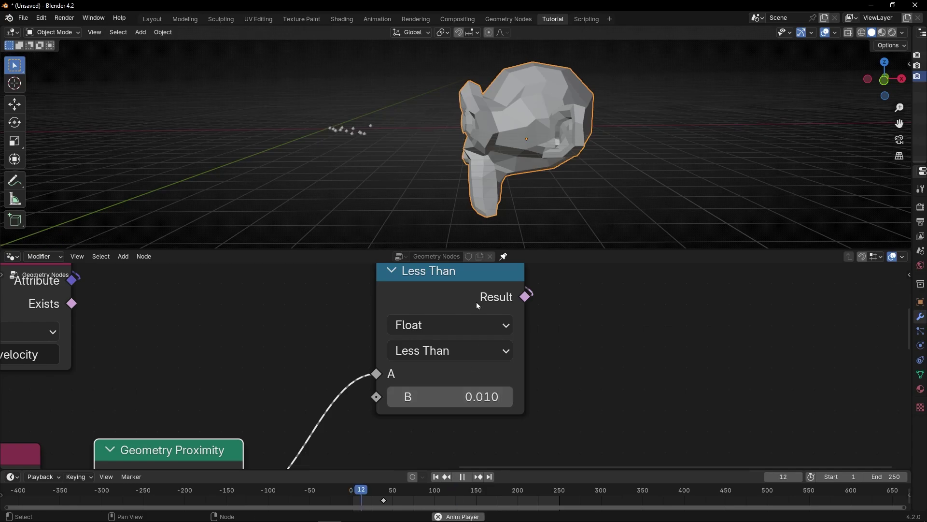
{"action": "scroll", "coordinate": [484, 143], "scroll_direction": "up", "scroll_amount": 3}
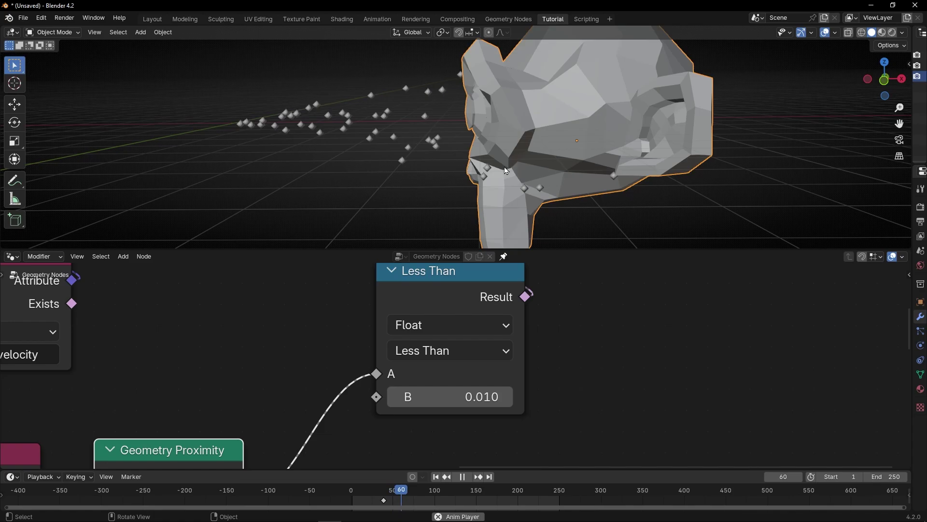
{"action": "scroll", "coordinate": [461, 374], "scroll_direction": "down", "scroll_amount": 4}
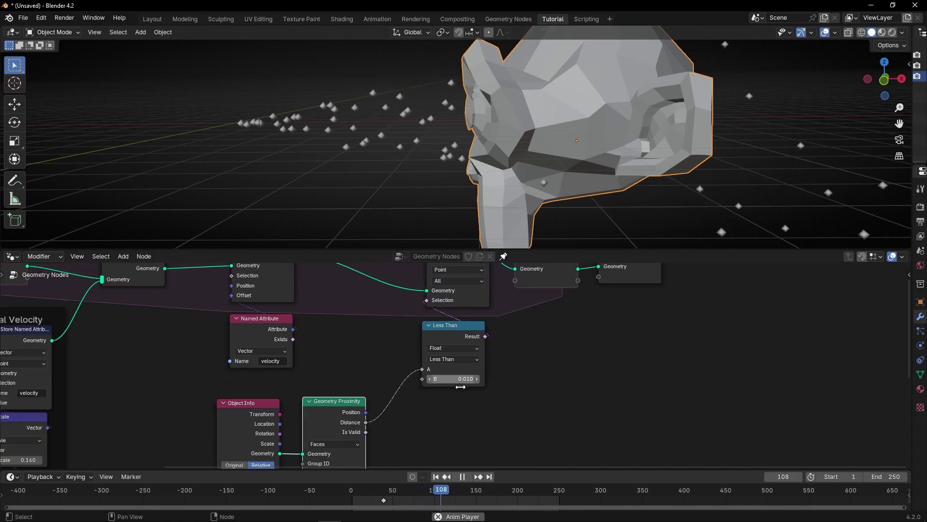
{"action": "middle_click_drag", "start_coordinate": [472, 144], "coordinate": [482, 167]}
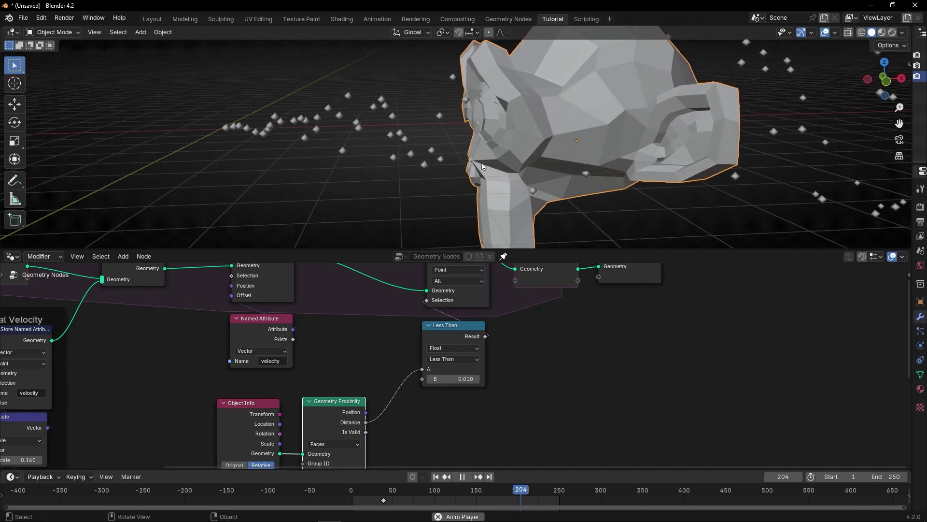
- Delete the Geometry Proximity and Less Than nodes in the maximized node editor
{"action": "key", "text": "ctrl+space"}
{"action": "left_click", "coordinate": [338, 320]}
{"action": "key", "text": "x"}
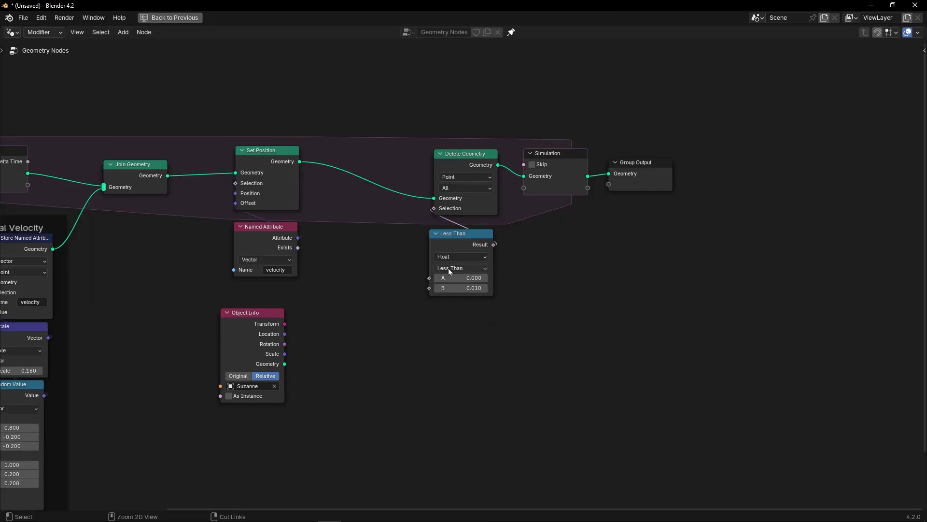
{"action": "left_click", "coordinate": [451, 240]}
{"action": "key", "text": "x"}
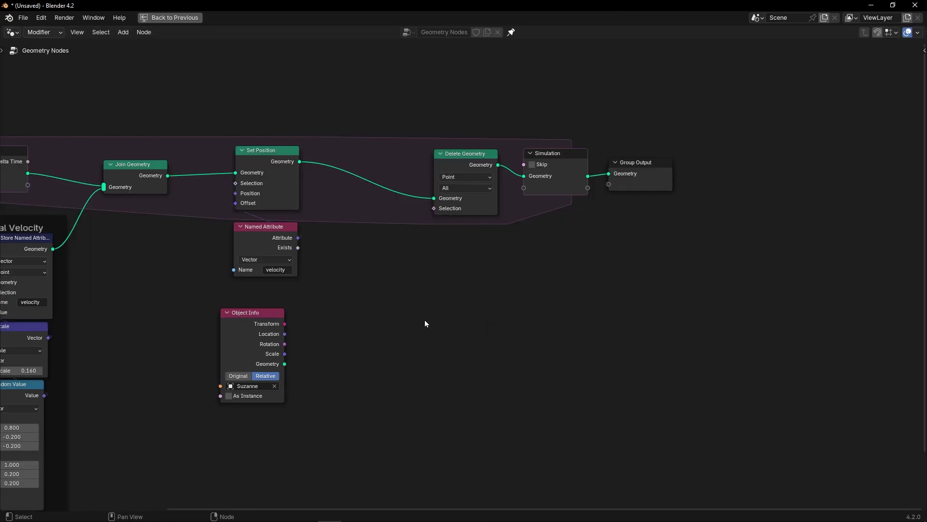
- Add a Raycast node and place it between the Object Info and Delete Geometry nodes, below the simulation zone
{"action": "key", "text": "shift+a"}
{"action": "type", "text": "racyast"}
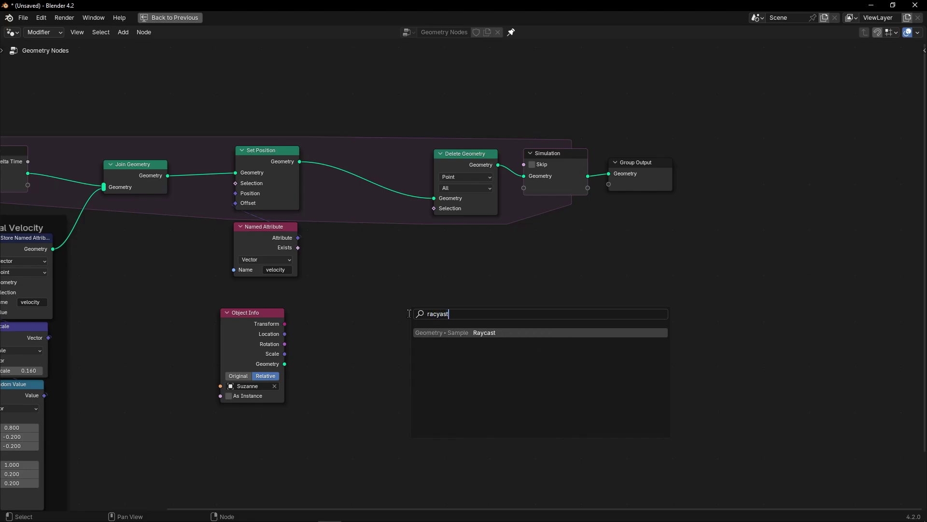
{"action": "key", "text": "Return"}
{"action": "scroll", "coordinate": [414, 224], "scroll_direction": "up", "scroll_amount": 2}
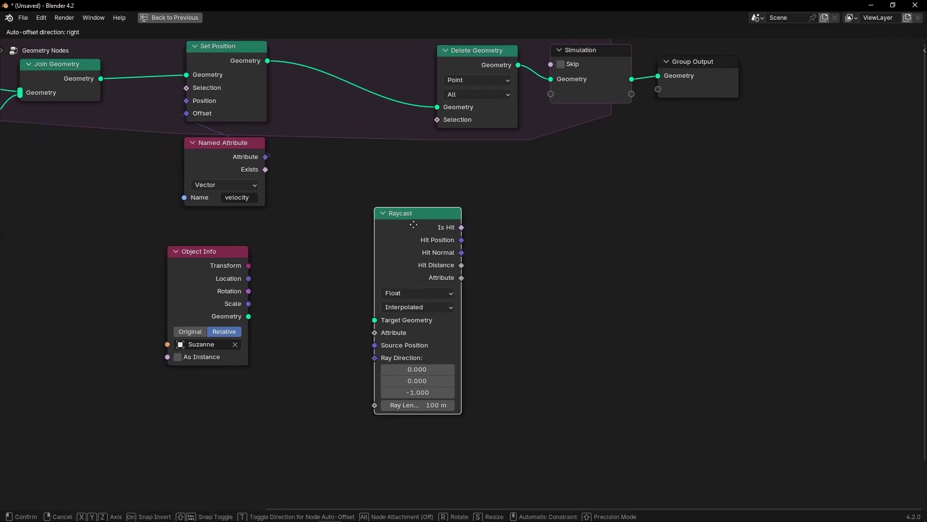
{"action": "left_click", "coordinate": [407, 209]}
{"action": "scroll", "coordinate": [410, 213], "scroll_direction": "up", "scroll_amount": 1}
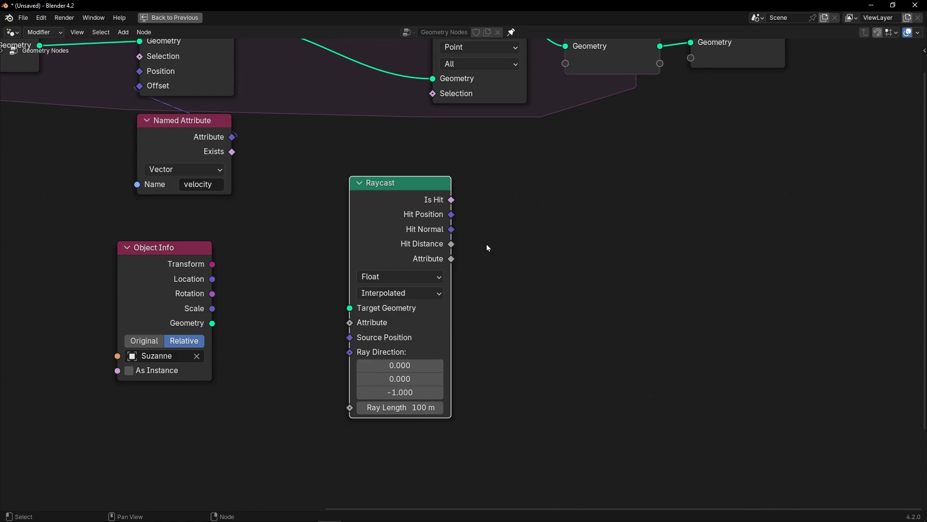
- Restore the split layout and move the Raycast node slightly closer to the Object Info node
{"action": "key", "text": "ctrl+space"}
{"action": "scroll", "coordinate": [402, 281], "scroll_direction": "up", "scroll_amount": 2}
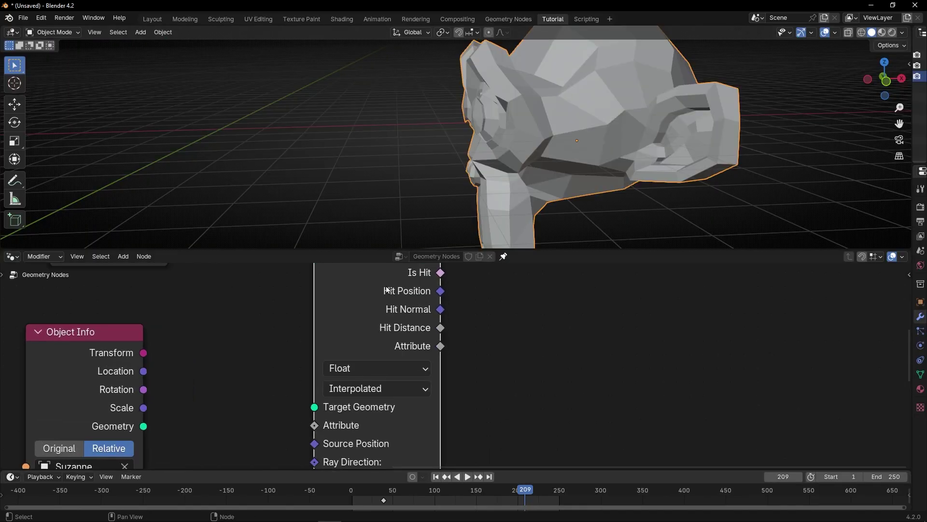
{"action": "middle_click_drag", "start_coordinate": [387, 289], "coordinate": [411, 345]}
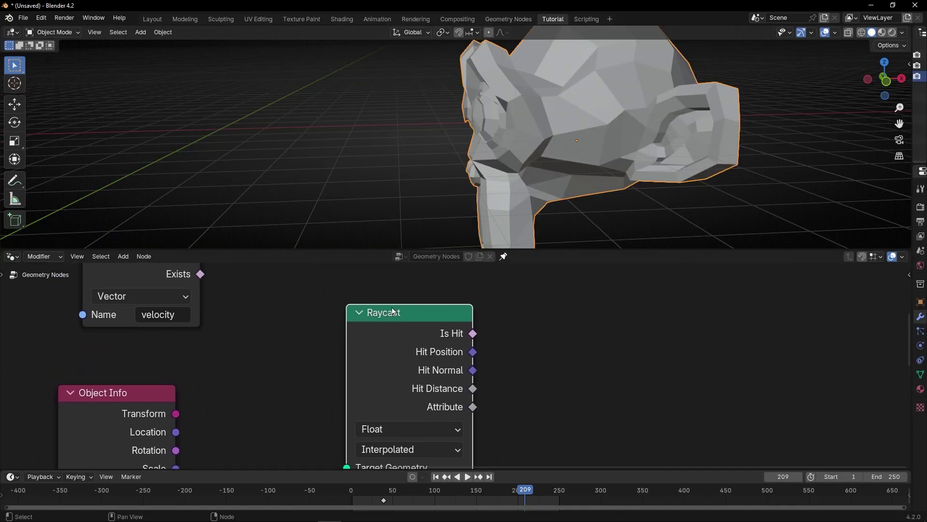
{"action": "scroll", "coordinate": [363, 319], "scroll_direction": "down", "scroll_amount": 4}
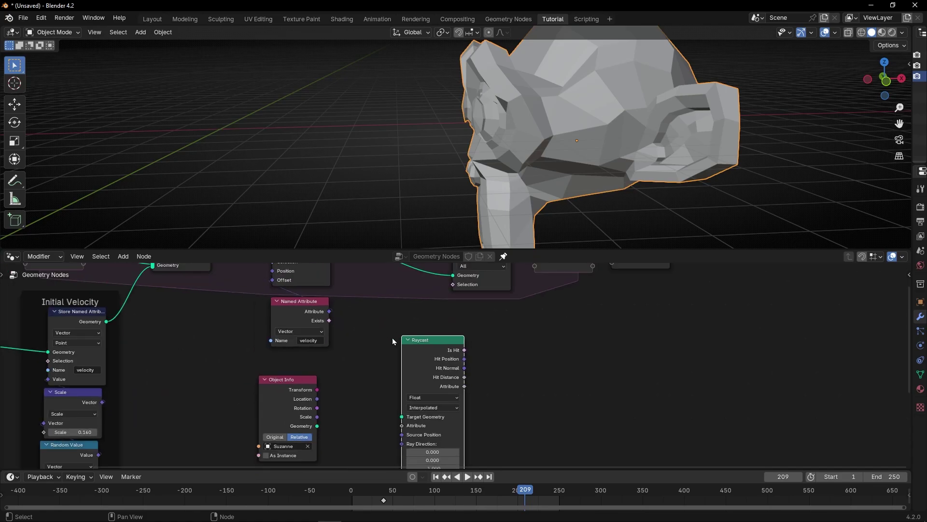
{"action": "left_click_drag", "start_coordinate": [399, 332], "coordinate": [402, 340]}
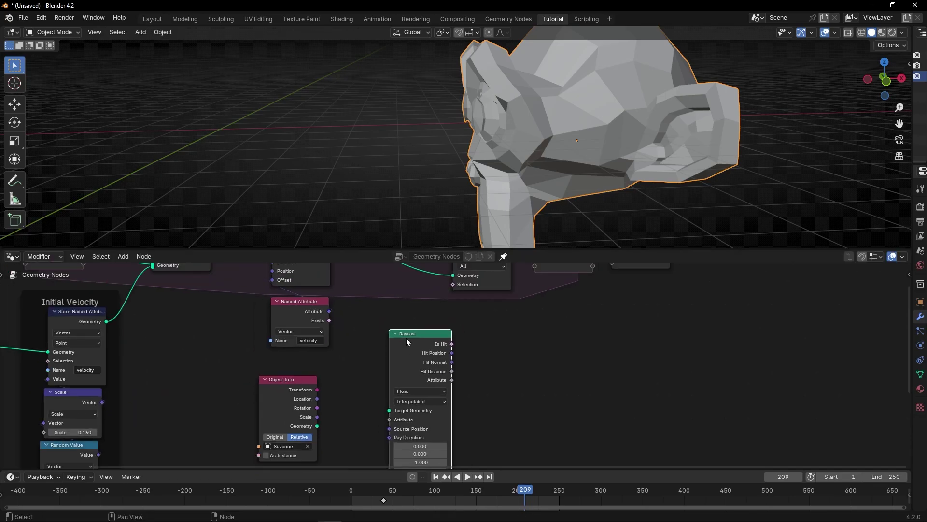
{"action": "scroll", "coordinate": [407, 338], "scroll_direction": "up", "scroll_amount": 2}
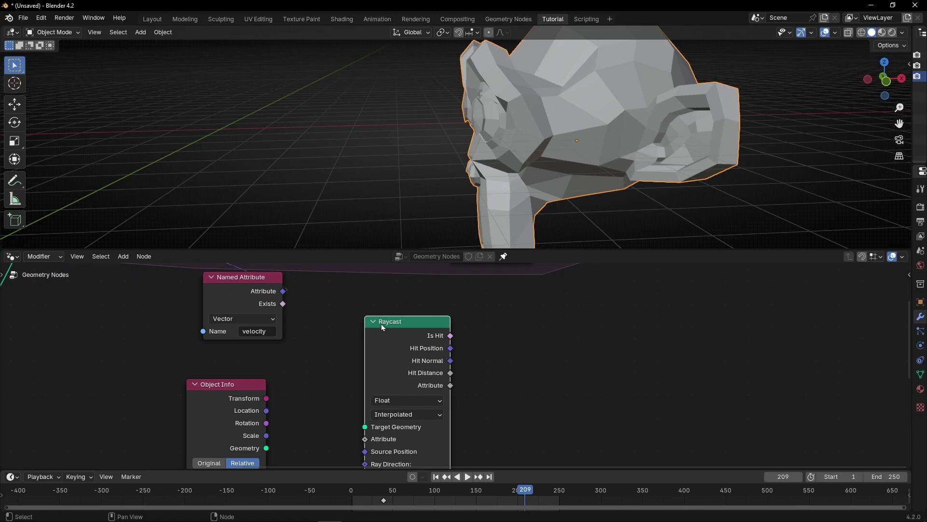
- Reposition Suzanne's Object Info node and connect its Geometry output to the Raycast Target Geometry input
{"action": "middle_click_drag", "start_coordinate": [341, 393], "coordinate": [342, 357]}
{"action": "scroll", "coordinate": [333, 381], "scroll_direction": "up", "scroll_amount": 3}
{"action": "left_click_drag", "start_coordinate": [210, 354], "coordinate": [228, 330]}
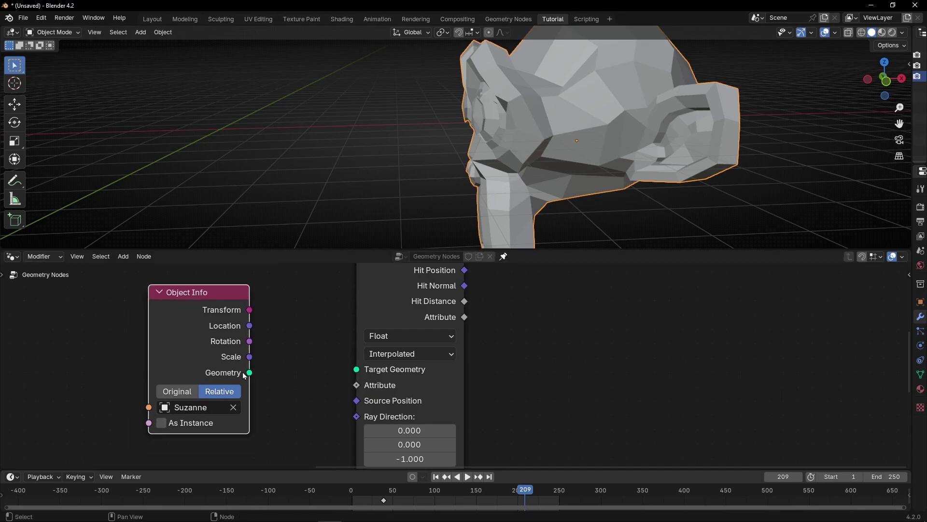
{"action": "left_click_drag", "start_coordinate": [249, 372], "coordinate": [356, 369]}
{"action": "key", "text": "ctrl+space"}
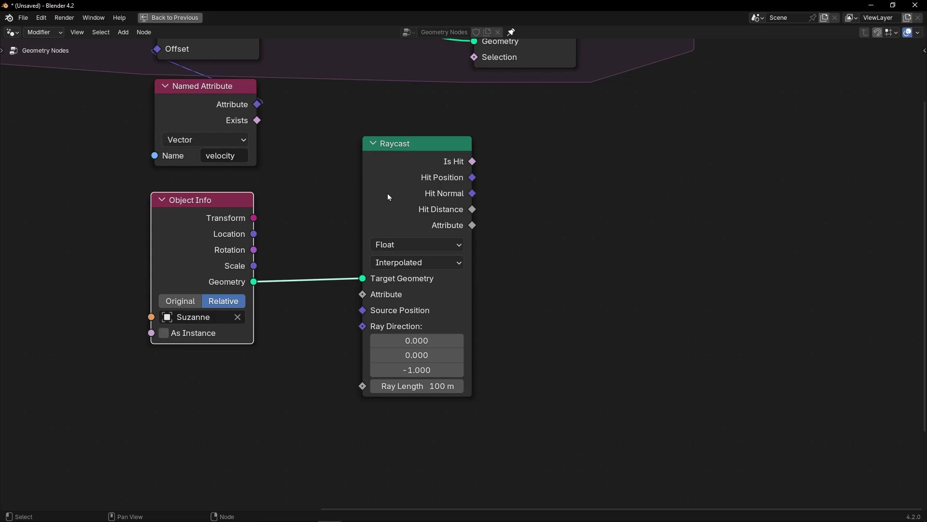
{"action": "middle_click_drag", "start_coordinate": [495, 190], "coordinate": [451, 286]}
{"action": "scroll", "coordinate": [451, 286], "scroll_direction": "up", "scroll_amount": 3}
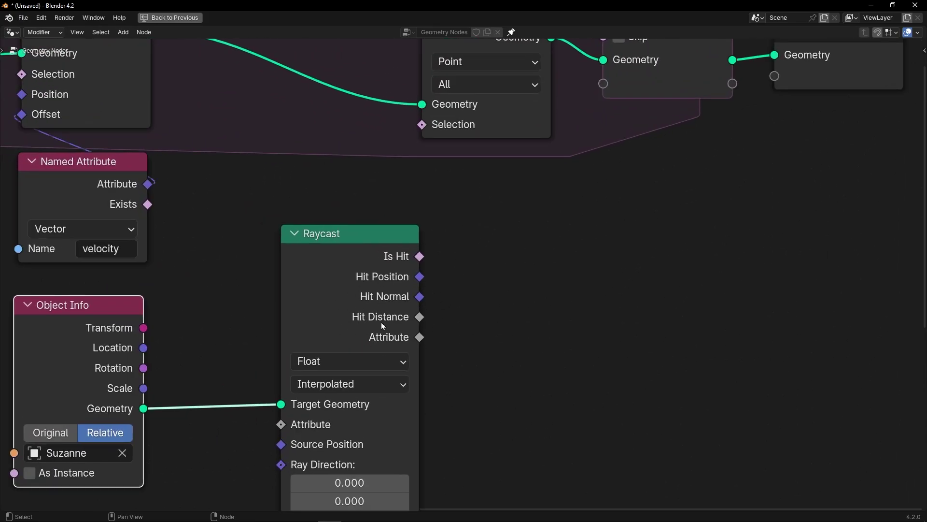
{"action": "key", "text": "ctrl+space"}
- Mute the Delete Geometry node and play the simulation from the first frame to frame 29
{"action": "scroll", "coordinate": [433, 323], "scroll_direction": "down", "scroll_amount": 2}
{"action": "middle_click_drag", "start_coordinate": [434, 323], "coordinate": [433, 396]}
{"action": "left_click", "coordinate": [452, 283]}
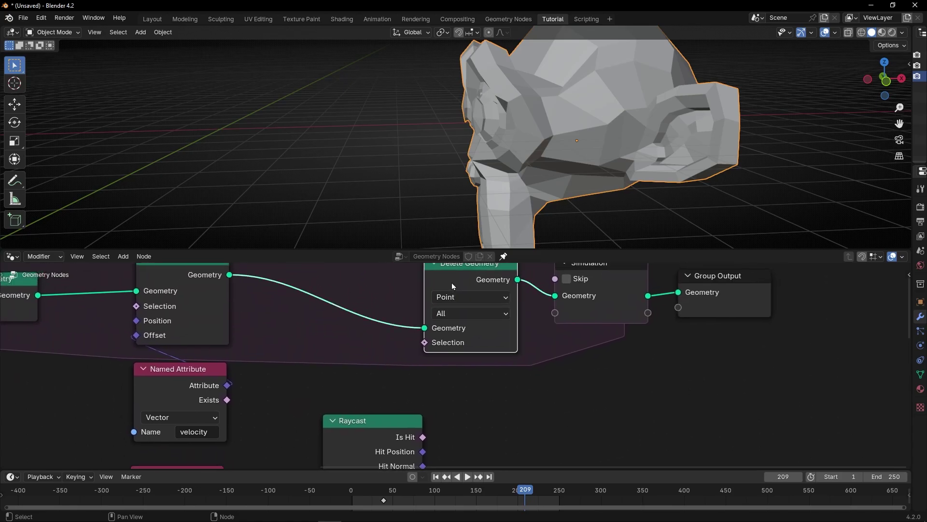
{"action": "key", "text": "m"}
{"action": "left_click", "coordinate": [435, 477]}
{"action": "middle_click_drag", "start_coordinate": [461, 426], "coordinate": [453, 398]}
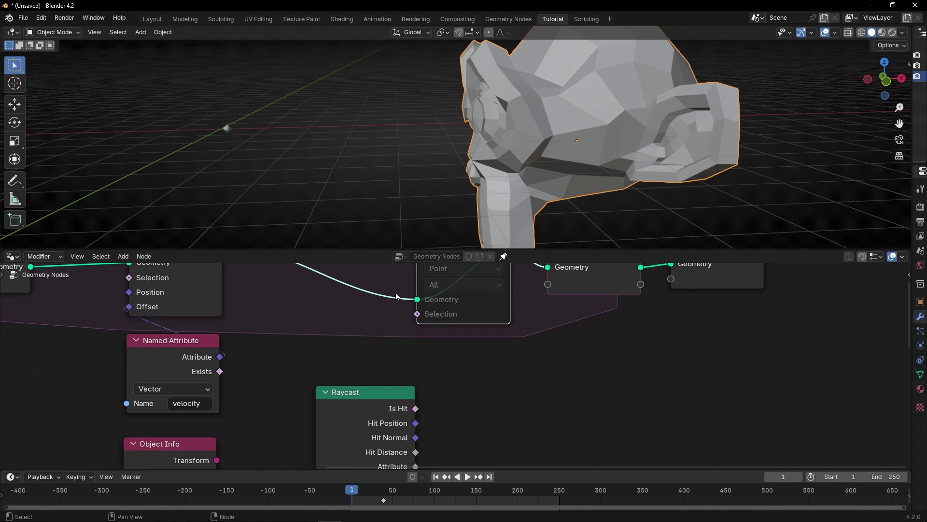
{"action": "key", "text": "space"}
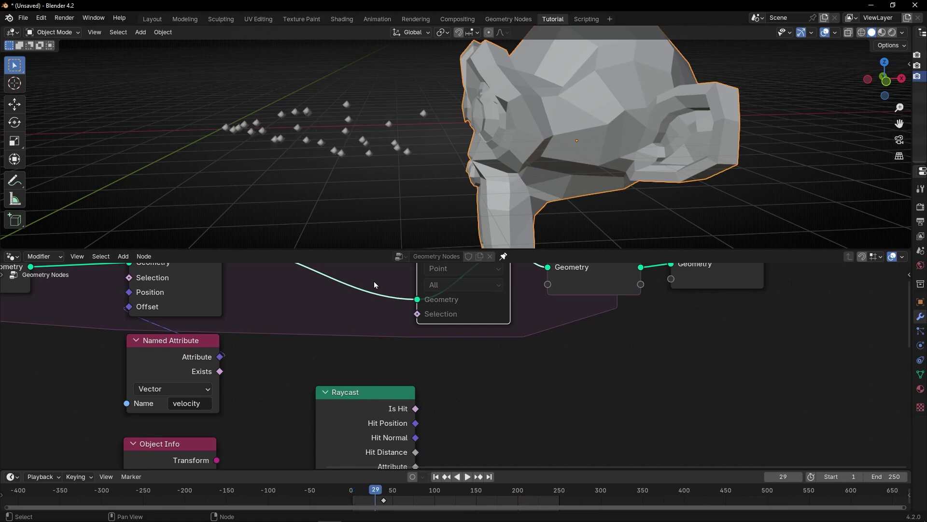
- Use the Annotate tool to draw arrows from three particles toward Suzanne's face, illustrating the rays being cast
{"action": "left_click", "coordinate": [15, 181]}
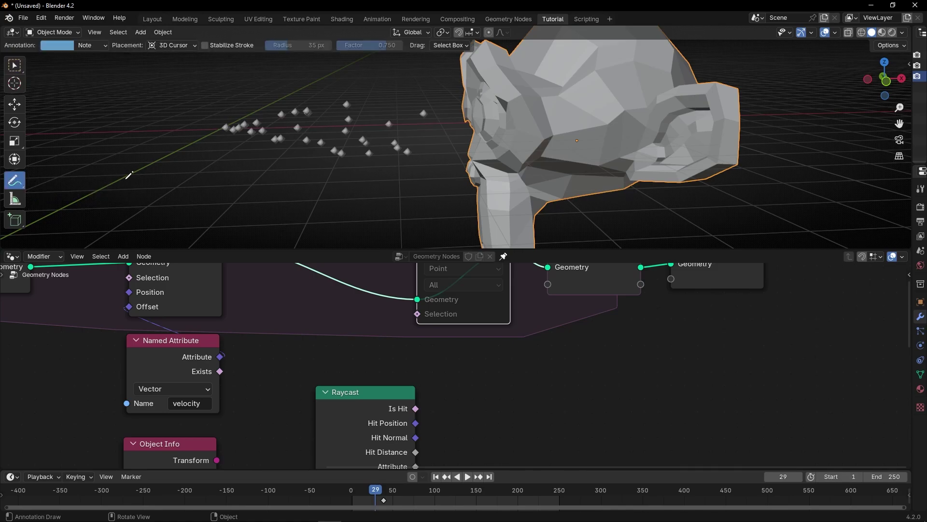
{"action": "scroll", "coordinate": [303, 117], "scroll_direction": "up", "scroll_amount": 4}
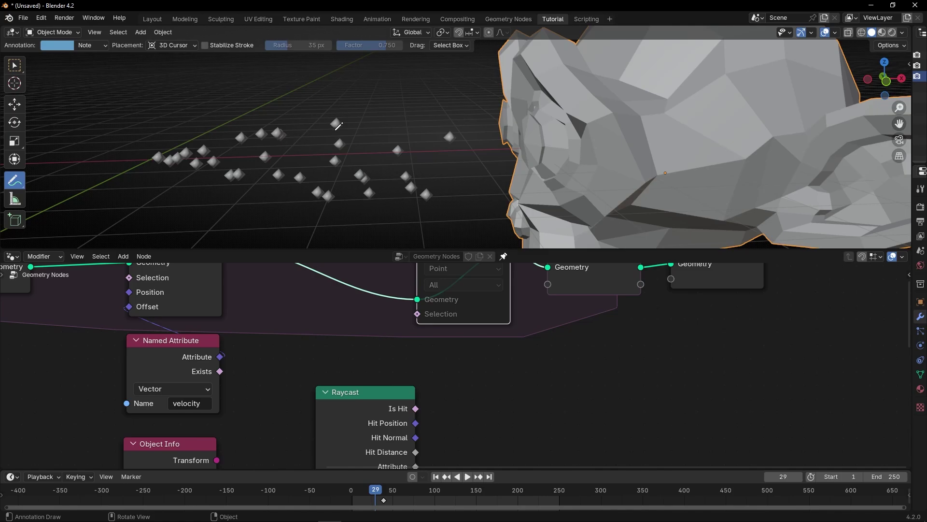
{"action": "mouse_move", "coordinate": [337, 122]}
{"action": "left_mouse_down"}
{"action": "mouse_move", "coordinate": [503, 116]}
{"action": "mouse_move", "coordinate": [478, 110]}
{"action": "left_mouse_up"}
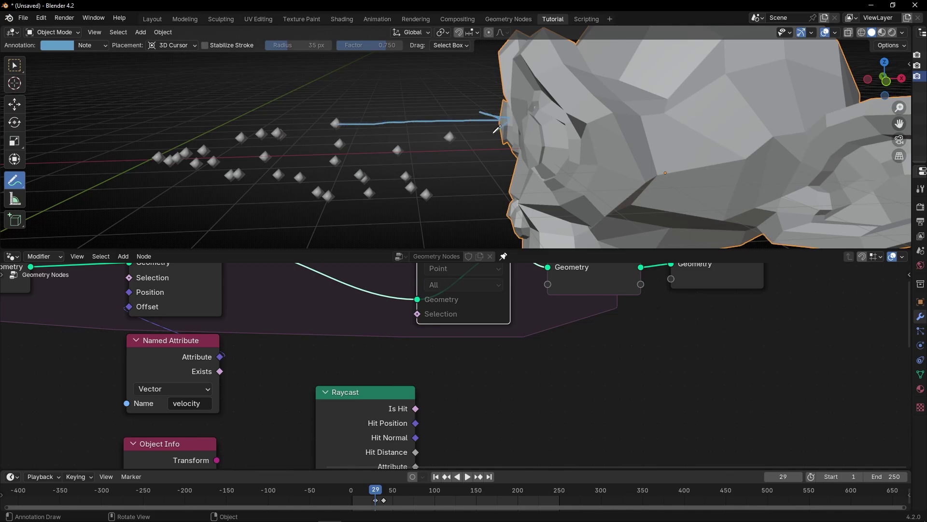
{"action": "mouse_move", "coordinate": [404, 153]}
{"action": "left_mouse_down"}
{"action": "mouse_move", "coordinate": [484, 142]}
{"action": "mouse_move", "coordinate": [495, 151]}
{"action": "mouse_move", "coordinate": [477, 159]}
{"action": "left_mouse_up"}
{"action": "mouse_move", "coordinate": [431, 194]}
{"action": "left_mouse_down"}
{"action": "mouse_move", "coordinate": [481, 189]}
{"action": "mouse_move", "coordinate": [487, 205]}
{"action": "left_mouse_up"}
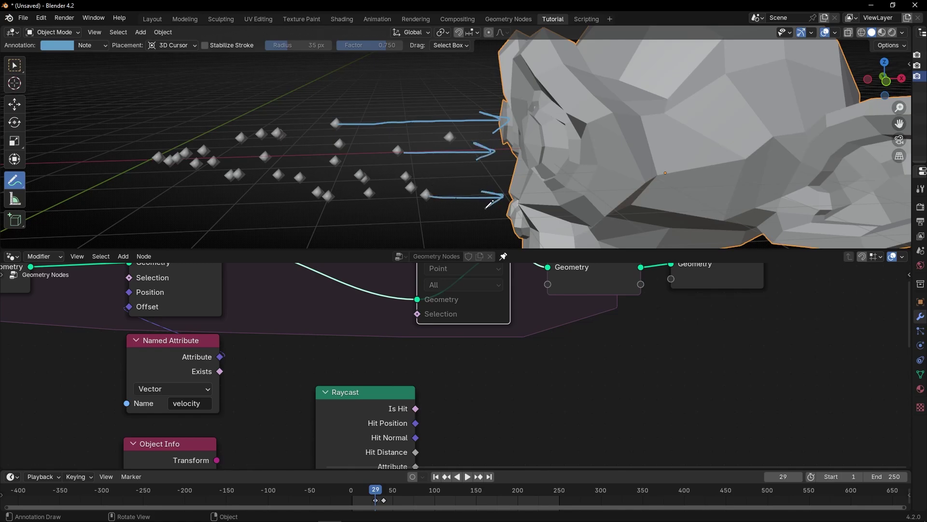
{"action": "middle_click_drag", "start_coordinate": [348, 370], "coordinate": [395, 275]}
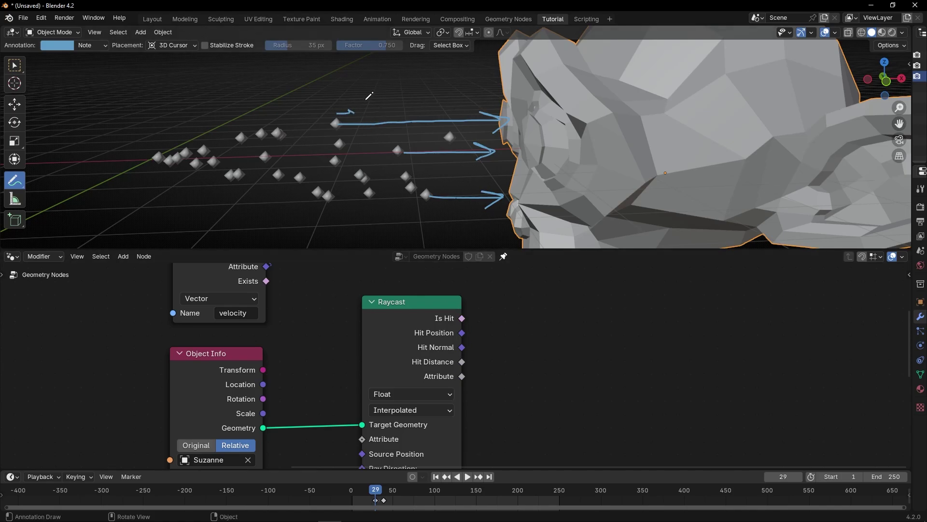
{"action": "mouse_move", "coordinate": [332, 117]}
{"action": "left_mouse_down"}
{"action": "mouse_move", "coordinate": [384, 115]}
{"action": "mouse_move", "coordinate": [379, 131]}
{"action": "left_mouse_up"}
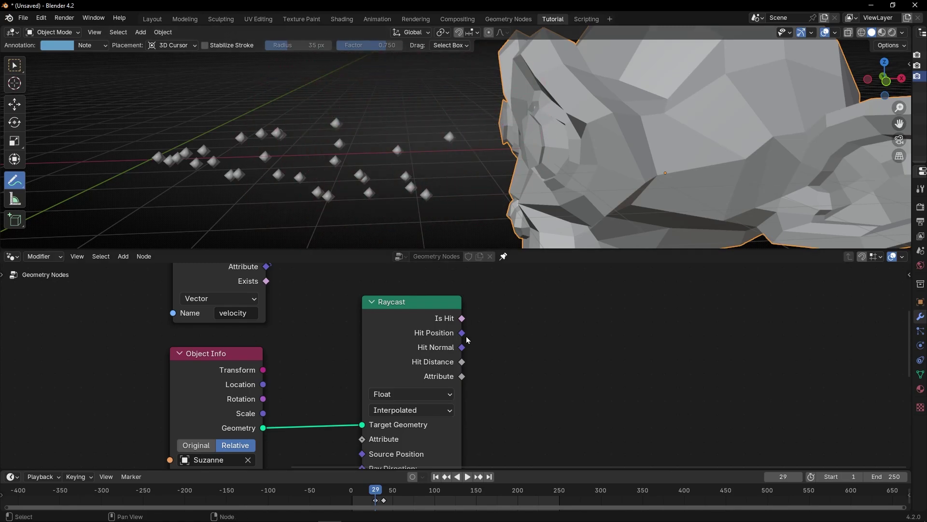
- Annotate the default ray direction with arrows pointing straight down from several particles
{"action": "scroll", "coordinate": [483, 338], "scroll_direction": "down", "scroll_amount": 3}
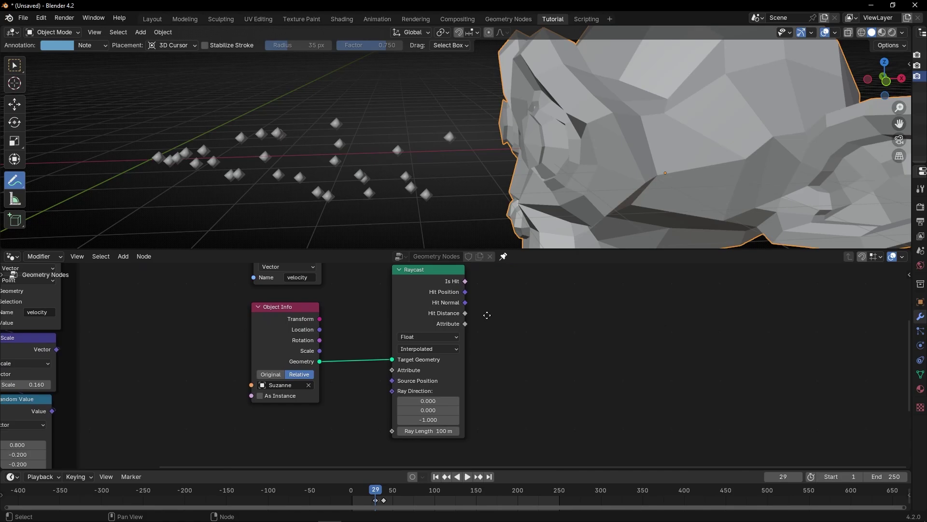
{"action": "mouse_move", "coordinate": [338, 122]}
{"action": "left_mouse_down"}
{"action": "mouse_move", "coordinate": [459, 120]}
{"action": "mouse_move", "coordinate": [381, 163]}
{"action": "left_mouse_up"}
{"action": "scroll", "coordinate": [434, 425], "scroll_direction": "up", "scroll_amount": 3}
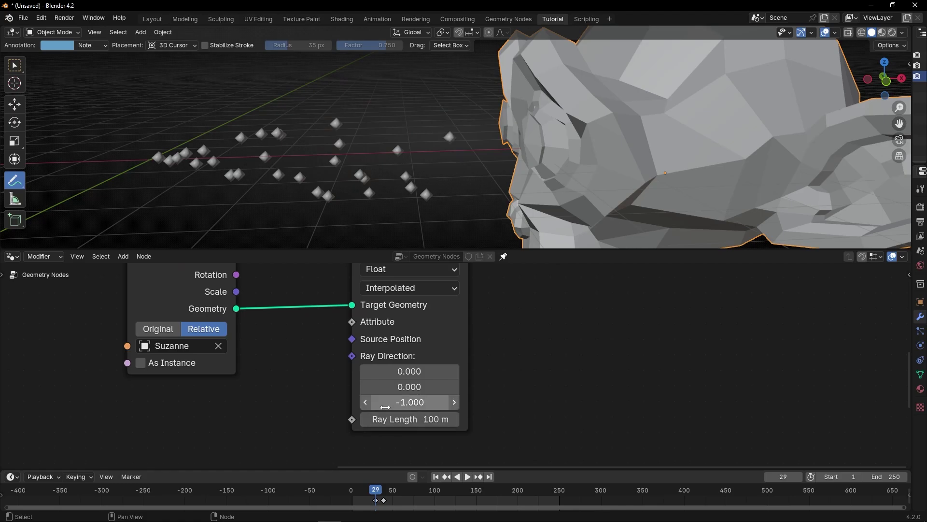
{"action": "mouse_move", "coordinate": [355, 221]}
{"action": "middle_mouse_down", "text": "shift"}
{"action": "mouse_move", "coordinate": [410, 188]}
{"action": "mouse_move", "coordinate": [395, 185]}
{"action": "middle_mouse_up", "text": "shift"}
{"action": "mouse_move", "coordinate": [378, 104]}
{"action": "left_mouse_down"}
{"action": "mouse_move", "coordinate": [386, 198]}
{"action": "mouse_move", "coordinate": [379, 204]}
{"action": "mouse_move", "coordinate": [389, 218]}
{"action": "left_mouse_up"}
{"action": "left_click_drag", "start_coordinate": [431, 209], "coordinate": [445, 206]}
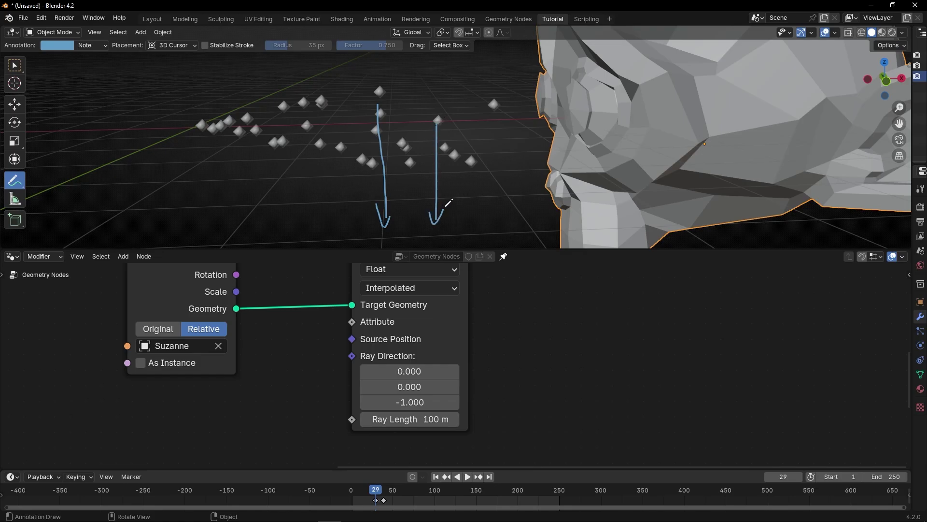
{"action": "mouse_move", "coordinate": [496, 113]}
{"action": "left_mouse_down"}
{"action": "mouse_move", "coordinate": [502, 200]}
{"action": "mouse_move", "coordinate": [510, 193]}
{"action": "left_mouse_up"}
{"action": "mouse_move", "coordinate": [322, 110]}
{"action": "left_mouse_down"}
{"action": "mouse_move", "coordinate": [324, 208]}
{"action": "mouse_move", "coordinate": [420, 87]}
{"action": "left_mouse_up"}
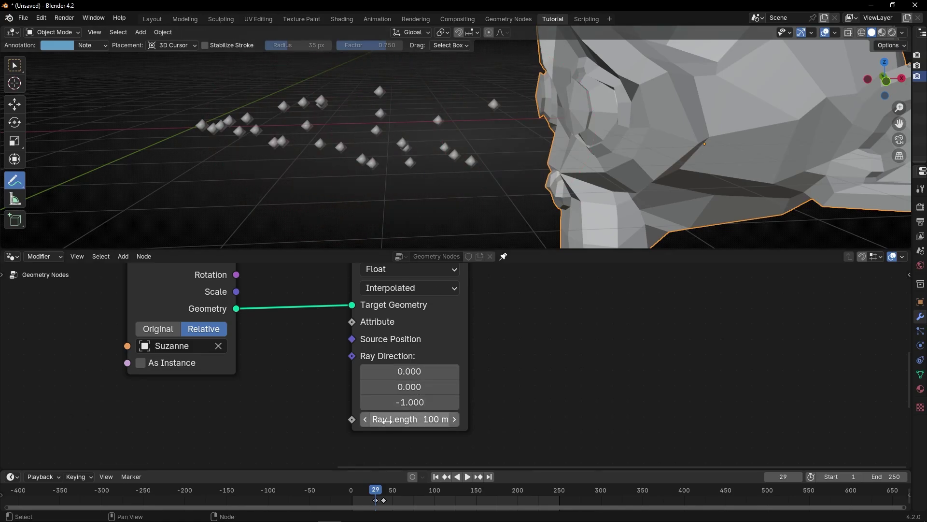
- Illustrate the Raycast node's 100 m ray length with a long annotation line running down from the particles
{"action": "scroll", "coordinate": [371, 183], "scroll_direction": "down", "scroll_amount": 5}
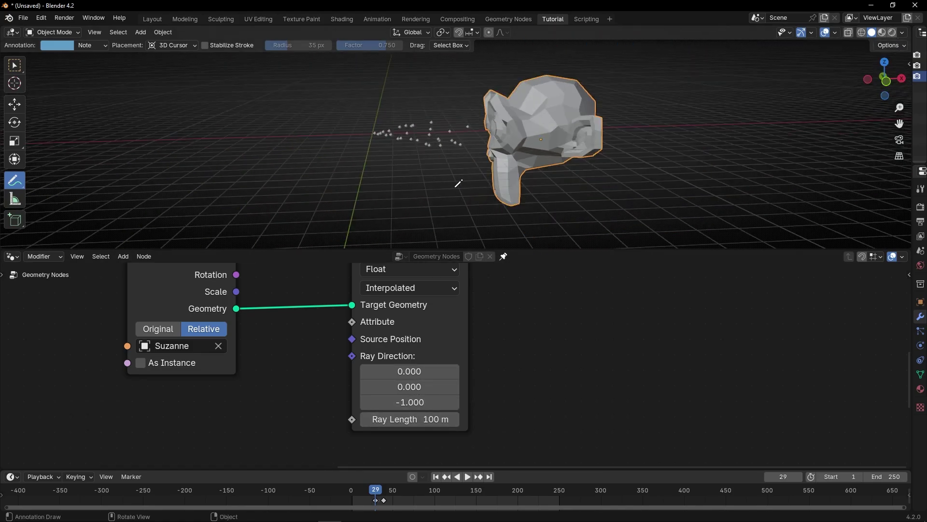
{"action": "scroll", "coordinate": [459, 183], "scroll_direction": "down", "scroll_amount": 4}
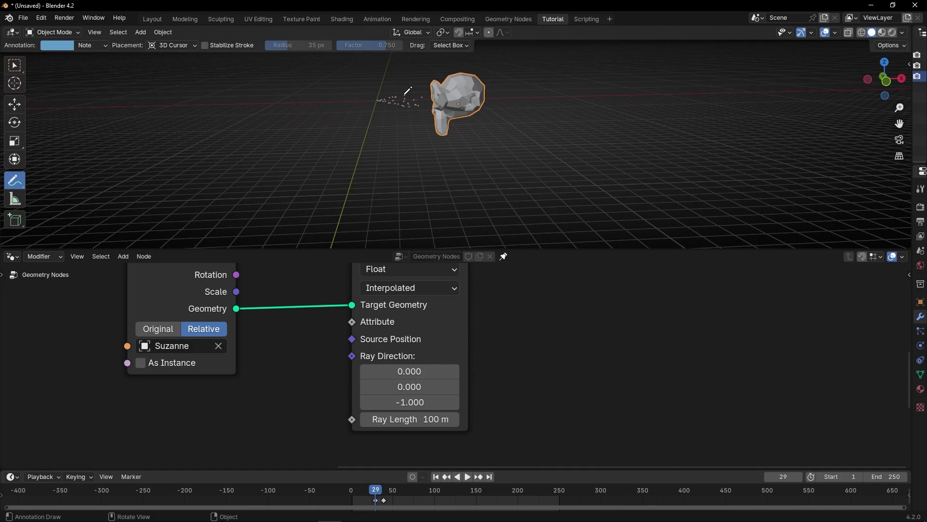
{"action": "mouse_move", "coordinate": [407, 100]}
{"action": "left_mouse_down"}
{"action": "mouse_move", "coordinate": [408, 239]}
{"action": "mouse_move", "coordinate": [416, 222]}
{"action": "mouse_move", "coordinate": [385, 223]}
{"action": "mouse_move", "coordinate": [385, 193]}
{"action": "left_mouse_up"}
{"action": "scroll", "coordinate": [414, 157], "scroll_direction": "up", "scroll_amount": 4}
{"action": "middle_click_drag", "start_coordinate": [509, 312], "coordinate": [491, 430]}
{"action": "middle_click_drag", "start_coordinate": [444, 184], "coordinate": [463, 268], "text": "shift"}
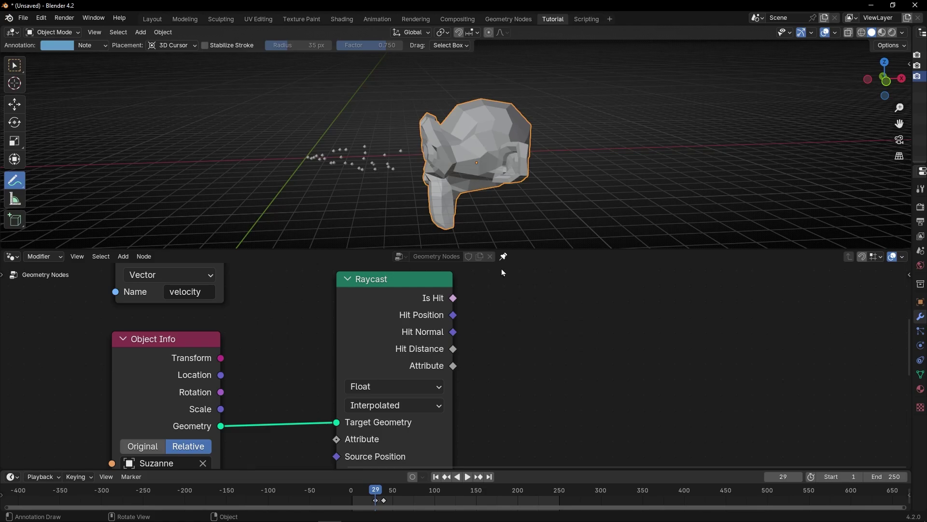
- Unmute the Delete Geometry node and connect the Raycast Is Hit output to its Selection input
{"action": "scroll", "coordinate": [503, 284], "scroll_direction": "down", "scroll_amount": 2}
{"action": "middle_click_drag", "start_coordinate": [505, 298], "coordinate": [444, 364]}
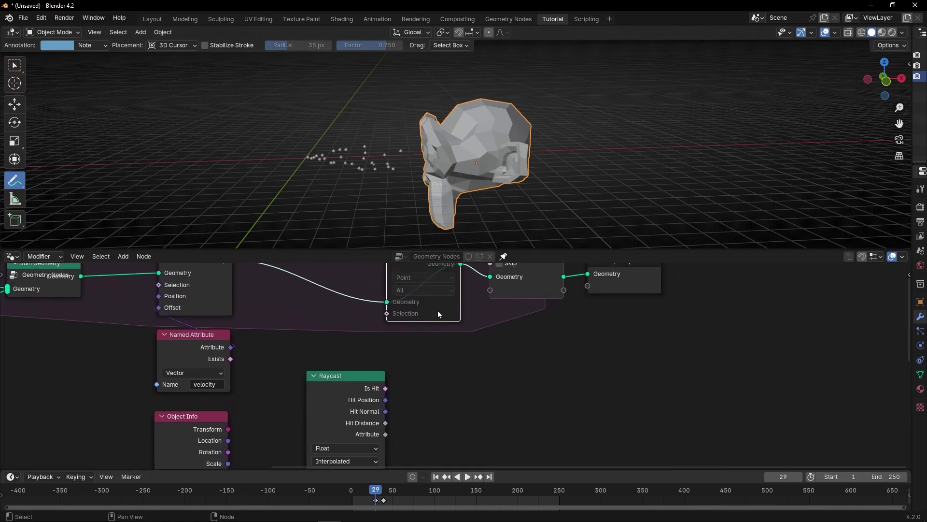
{"action": "key", "text": "m"}
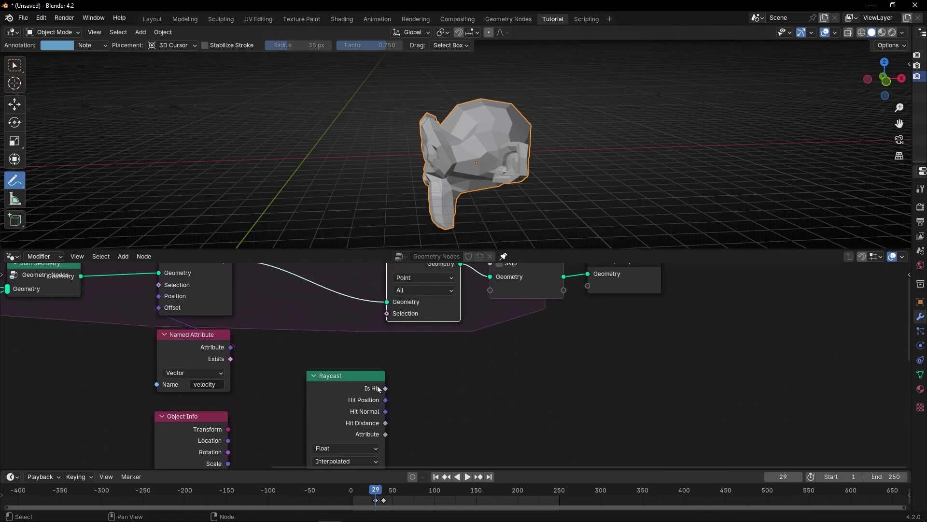
{"action": "left_click_drag", "start_coordinate": [385, 389], "coordinate": [386, 313]}
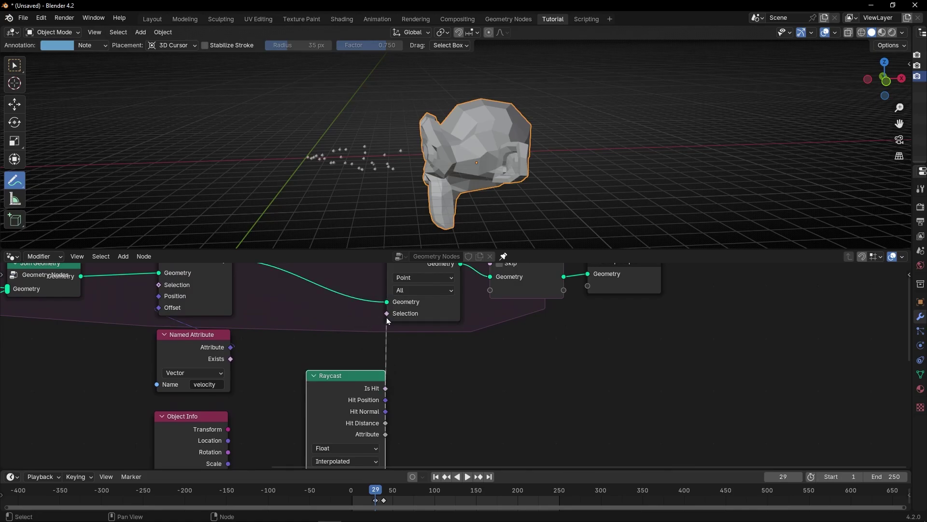
{"action": "middle_click_drag", "start_coordinate": [417, 341], "coordinate": [425, 367]}
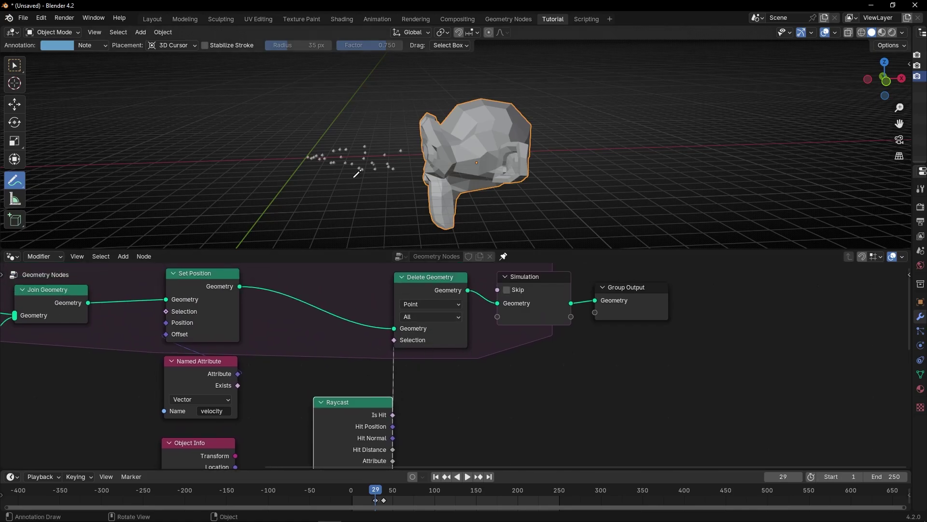
- Play the simulation from the first frame to frame 111 to check which particles get deleted around Suzanne
{"action": "scroll", "coordinate": [362, 183], "scroll_direction": "up", "scroll_amount": 4}
{"action": "middle_click_drag", "start_coordinate": [359, 185], "coordinate": [371, 163], "text": "shift"}
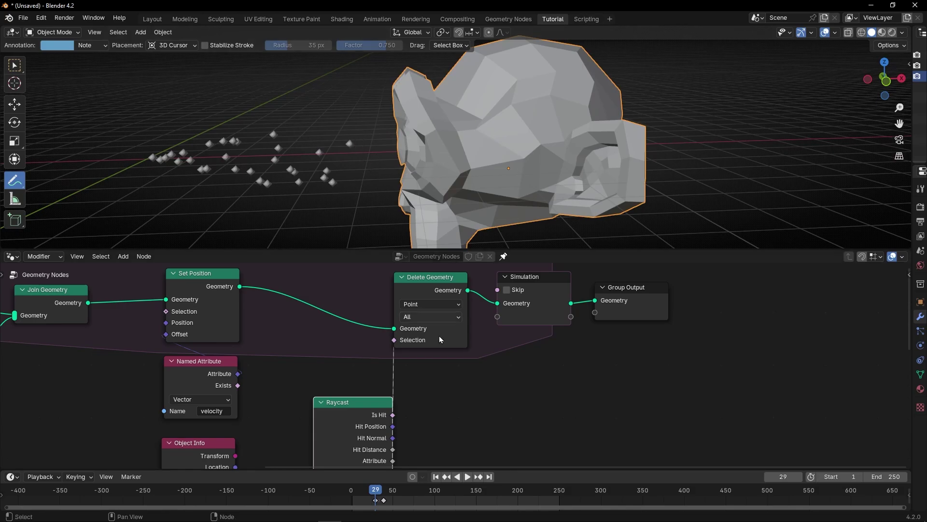
{"action": "left_click", "coordinate": [437, 477]}
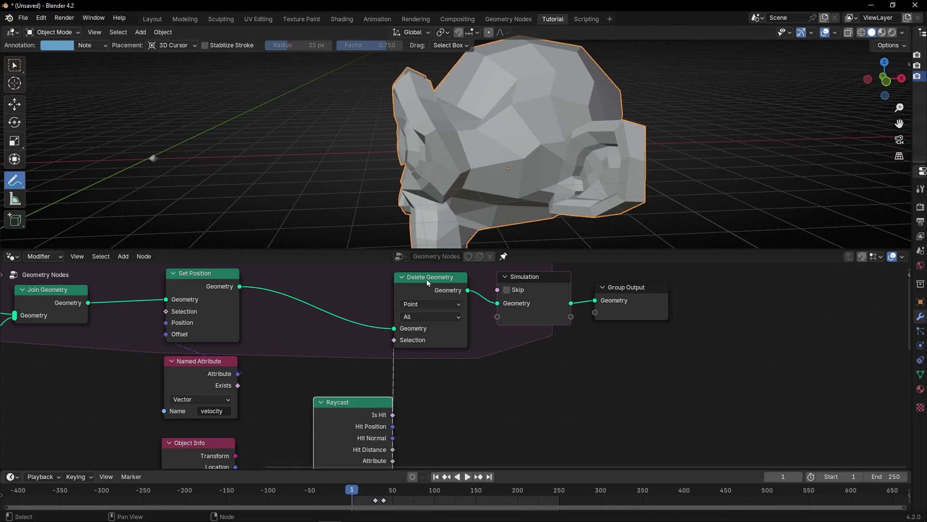
{"action": "key", "text": "space"}
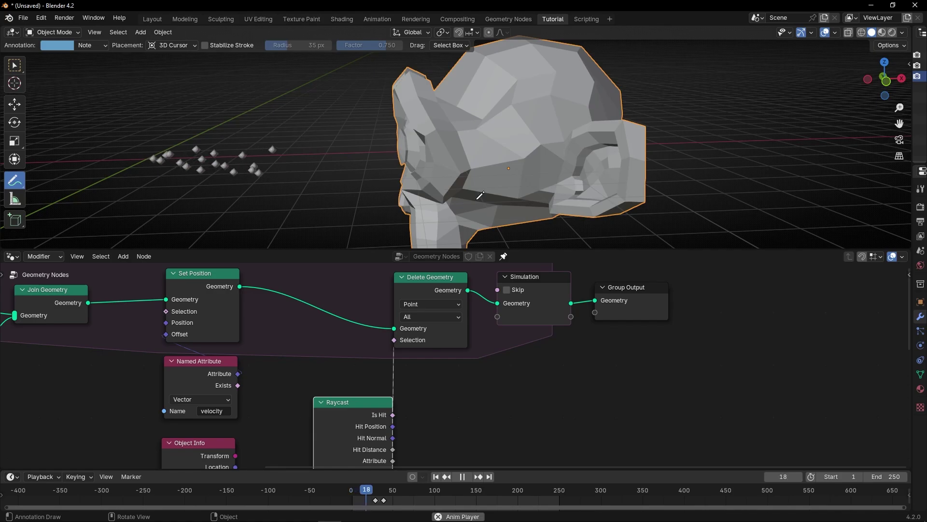
{"action": "middle_click_drag", "start_coordinate": [472, 193], "coordinate": [419, 195]}
{"action": "key", "text": "space"}
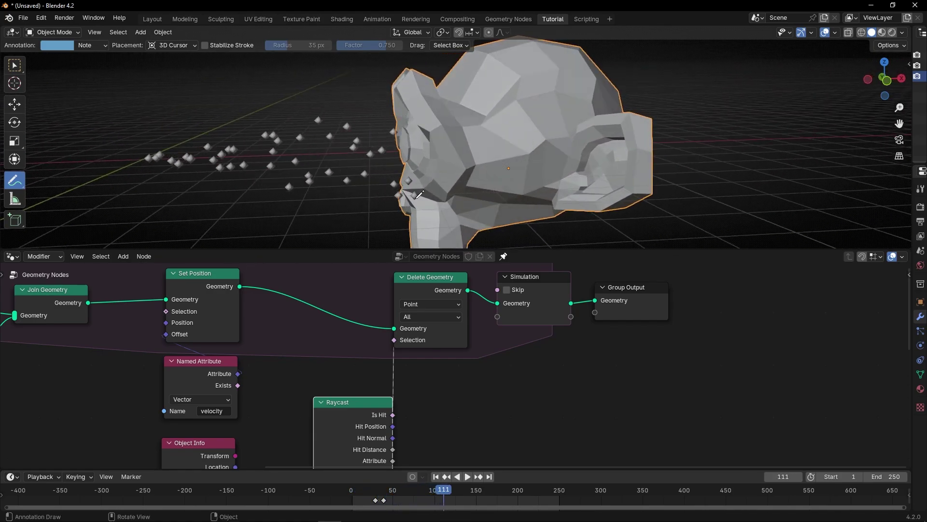
- Annotate the particles in front of Suzanne's face and around her mouth to examine their downward rays
{"action": "mouse_move", "coordinate": [352, 182]}
{"action": "left_mouse_down"}
{"action": "mouse_move", "coordinate": [348, 231]}
{"action": "mouse_move", "coordinate": [360, 215]}
{"action": "mouse_move", "coordinate": [338, 202]}
{"action": "left_mouse_up"}
{"action": "scroll", "coordinate": [408, 167], "scroll_direction": "up", "scroll_amount": 2}
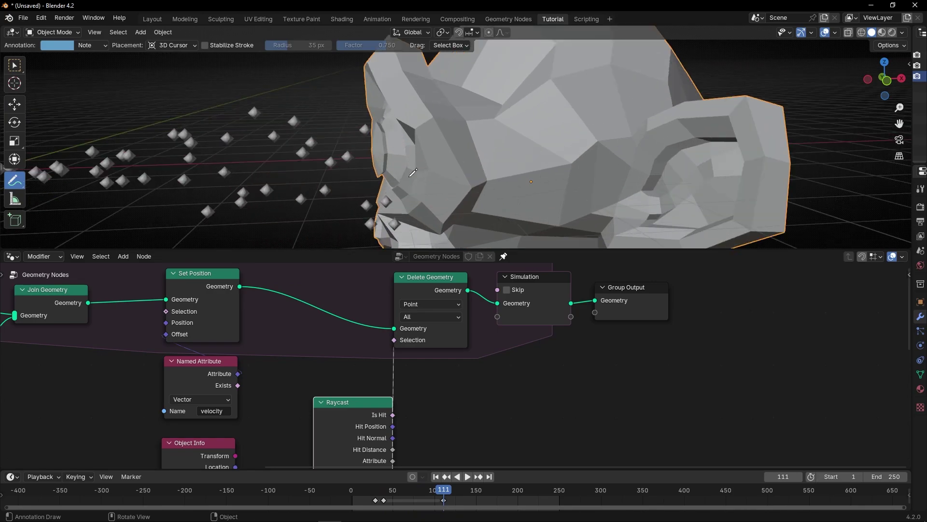
{"action": "mouse_move", "coordinate": [407, 173]}
{"action": "middle_mouse_down", "text": "shift"}
{"action": "mouse_move", "coordinate": [409, 139]}
{"action": "mouse_move", "coordinate": [389, 141]}
{"action": "middle_mouse_up", "text": "shift"}
{"action": "scroll", "coordinate": [388, 141], "scroll_direction": "up", "scroll_amount": 2}
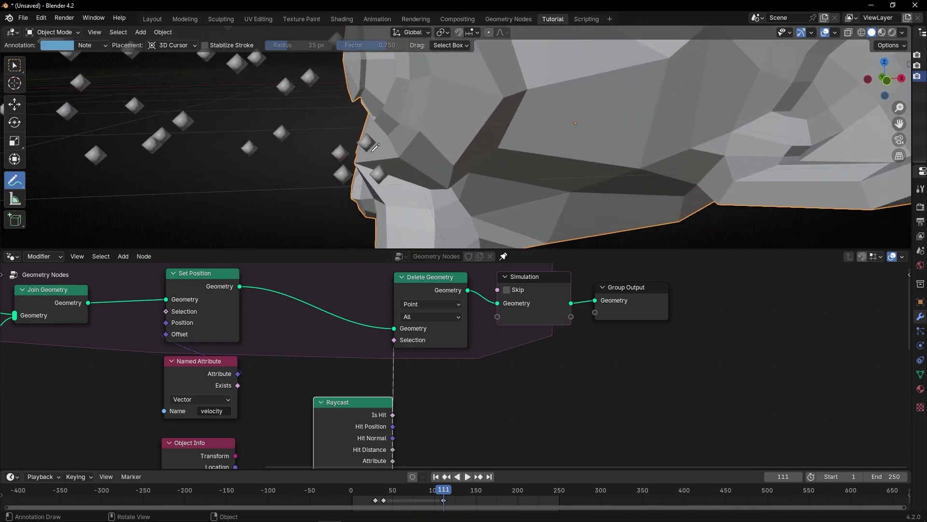
{"action": "mouse_move", "coordinate": [371, 170]}
{"action": "left_mouse_down"}
{"action": "mouse_move", "coordinate": [368, 177]}
{"action": "mouse_move", "coordinate": [378, 168]}
{"action": "mouse_move", "coordinate": [356, 184]}
{"action": "mouse_move", "coordinate": [344, 175]}
{"action": "left_mouse_up"}
{"action": "scroll", "coordinate": [378, 150], "scroll_direction": "down", "scroll_amount": 5}
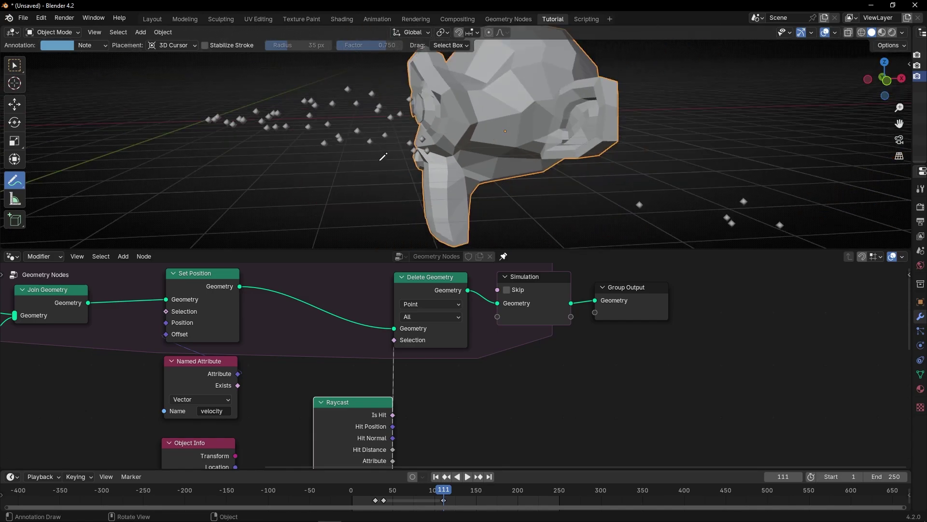
{"action": "scroll", "coordinate": [398, 368], "scroll_direction": "up", "scroll_amount": 1}
- Set the Raycast node's Ray Direction to 1, 0, 0 so the rays point along the X axis
{"action": "middle_click_drag", "start_coordinate": [397, 368], "coordinate": [441, 364]}
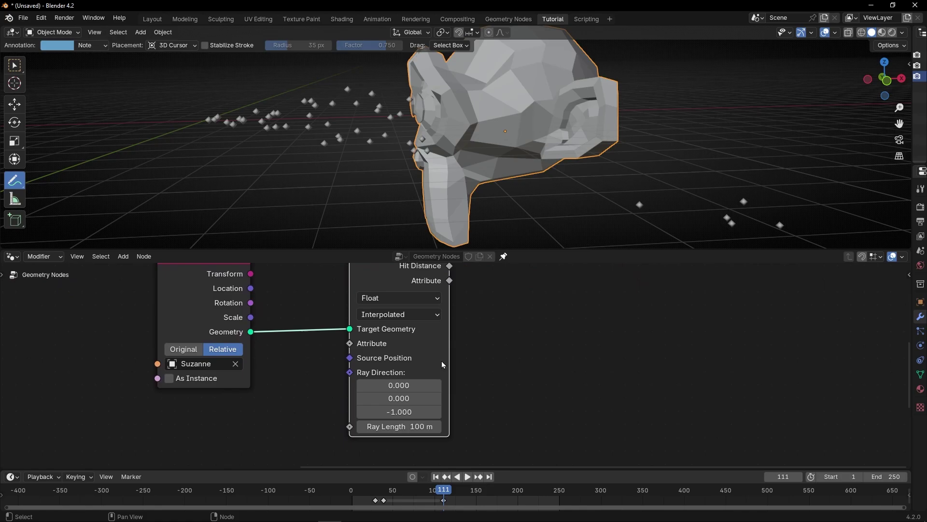
{"action": "left_click", "coordinate": [396, 411]}
{"action": "type", "text": "0"}
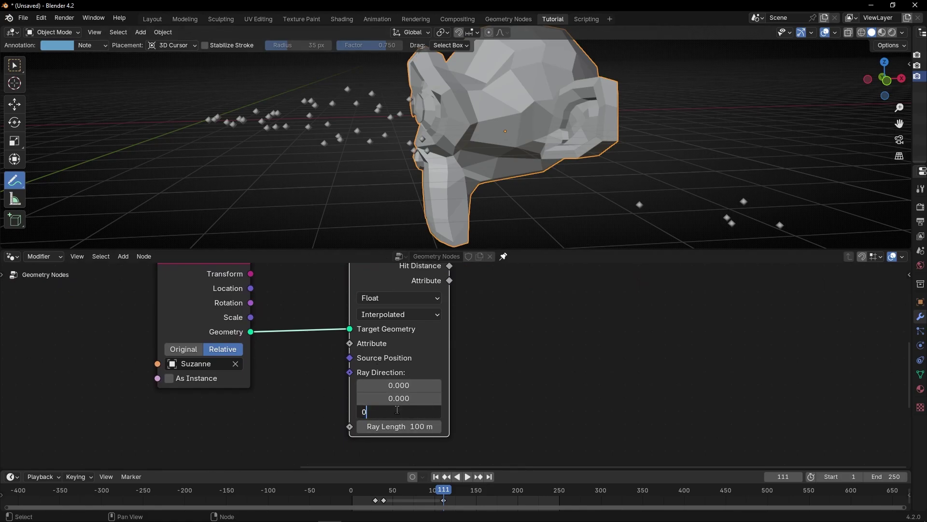
{"action": "key", "text": "Return"}
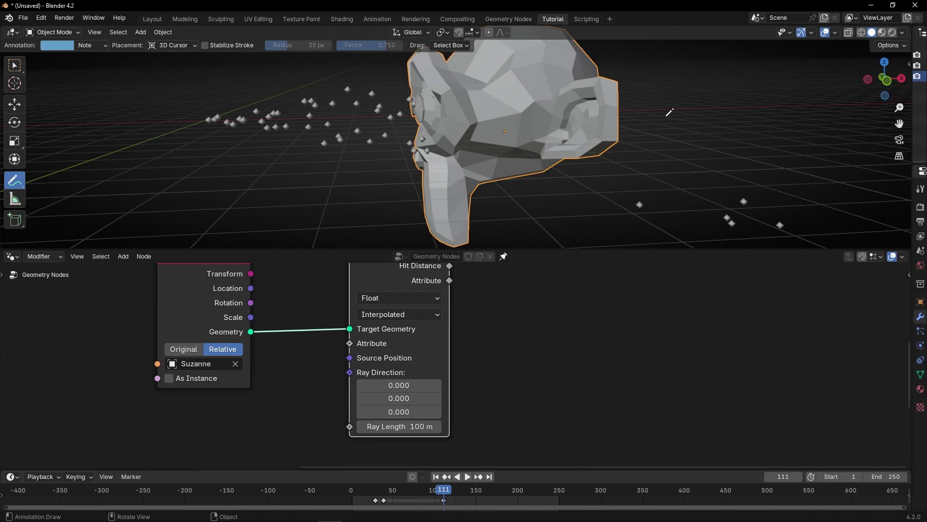
{"action": "left_click", "coordinate": [391, 384]}
{"action": "type", "text": "1"}
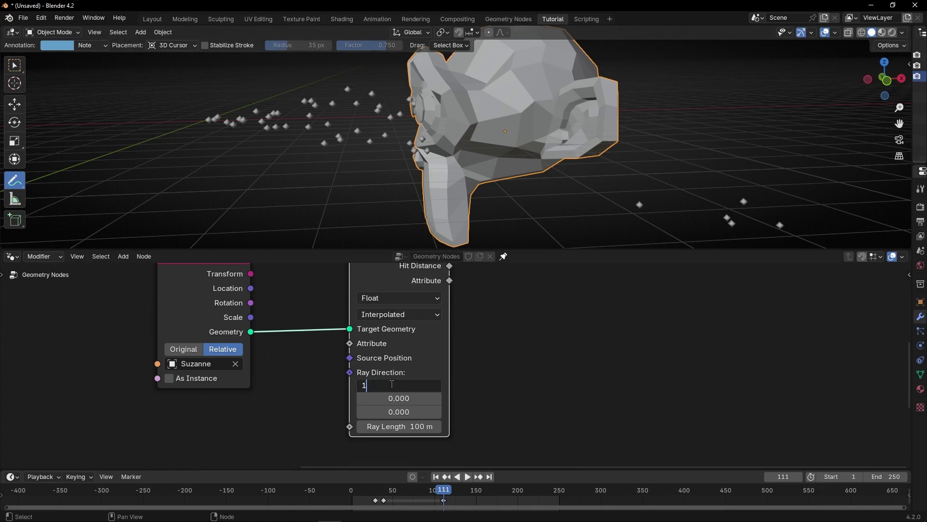
{"action": "key", "text": "Return"}
- Replay the simulation from frame 1 to frame 21 and annotate the area around the particle emission point
{"action": "key", "text": "shift+Left"}
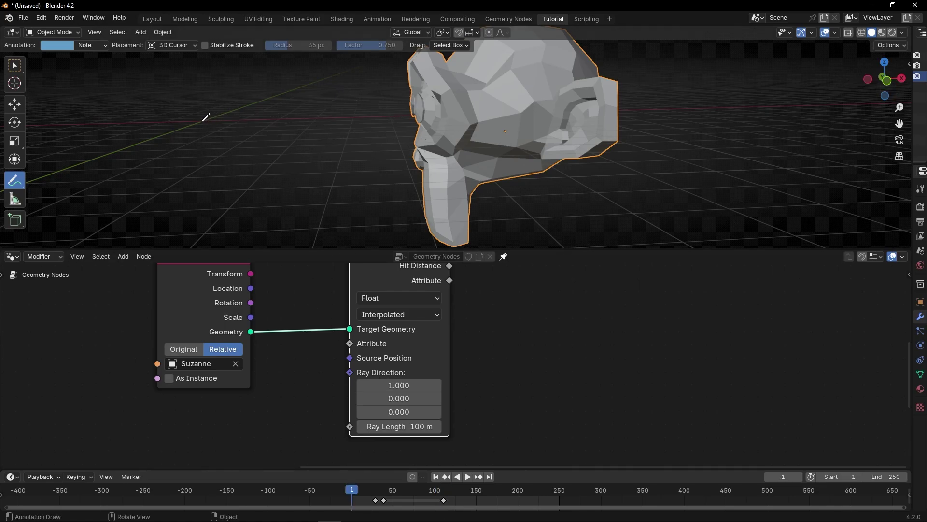
{"action": "mouse_move", "coordinate": [203, 120]}
{"action": "left_mouse_down"}
{"action": "mouse_move", "coordinate": [425, 109]}
{"action": "mouse_move", "coordinate": [400, 136]}
{"action": "mouse_move", "coordinate": [160, 127]}
{"action": "left_mouse_up"}
{"action": "key", "text": "space"}
{"action": "key", "text": "space"}
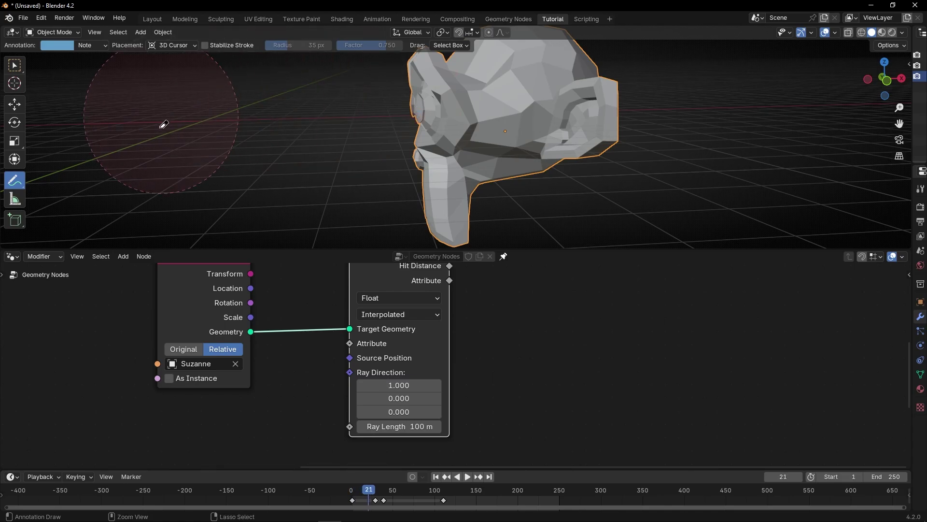
- Annotate a long arrow from the emission point through Suzanne along the X axis, circle where it meets her face, and erase the annotations
{"action": "middle_click_drag", "start_coordinate": [321, 134], "coordinate": [371, 254]}
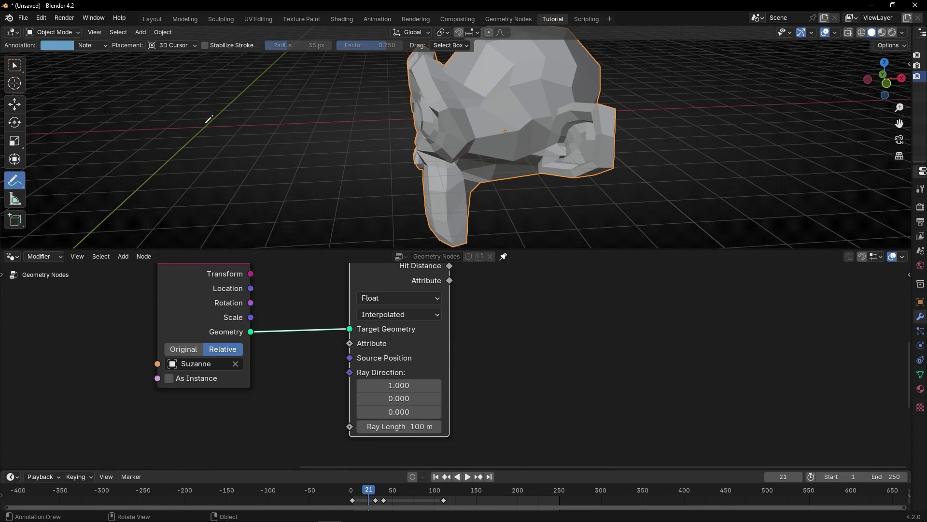
{"action": "mouse_move", "coordinate": [206, 121]}
{"action": "left_mouse_down"}
{"action": "mouse_move", "coordinate": [202, 129]}
{"action": "mouse_move", "coordinate": [208, 117]}
{"action": "mouse_move", "coordinate": [732, 121]}
{"action": "mouse_move", "coordinate": [756, 110]}
{"action": "mouse_move", "coordinate": [767, 127]}
{"action": "left_mouse_up"}
{"action": "mouse_move", "coordinate": [443, 120]}
{"action": "left_mouse_down"}
{"action": "mouse_move", "coordinate": [406, 145]}
{"action": "mouse_move", "coordinate": [403, 107]}
{"action": "left_mouse_up"}
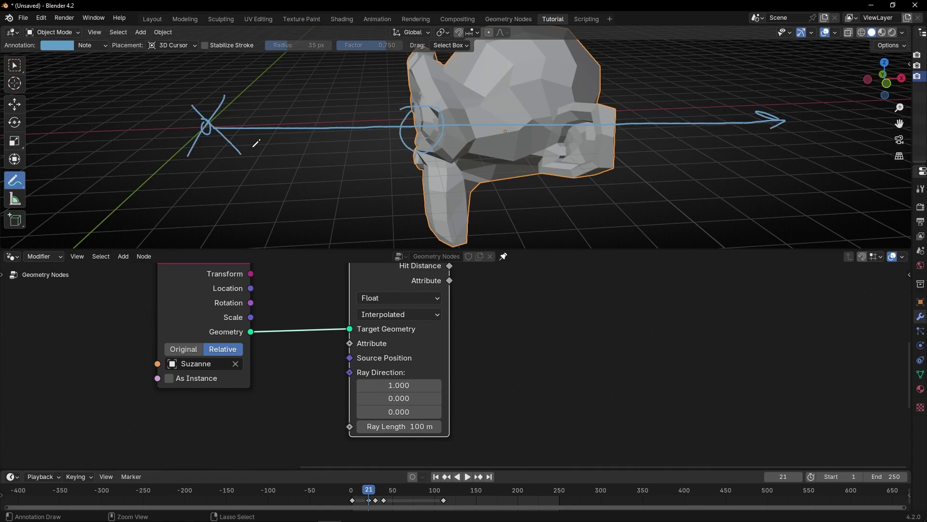
{"action": "mouse_move", "coordinate": [254, 145]}
{"action": "left_mouse_down", "text": "ctrl"}
{"action": "mouse_move", "coordinate": [631, 107]}
{"action": "mouse_move", "coordinate": [709, 167]}
{"action": "left_mouse_up", "text": "ctrl"}
- Set the Raycast node's Ray Length to 0.1 m
{"action": "left_click", "coordinate": [398, 427]}
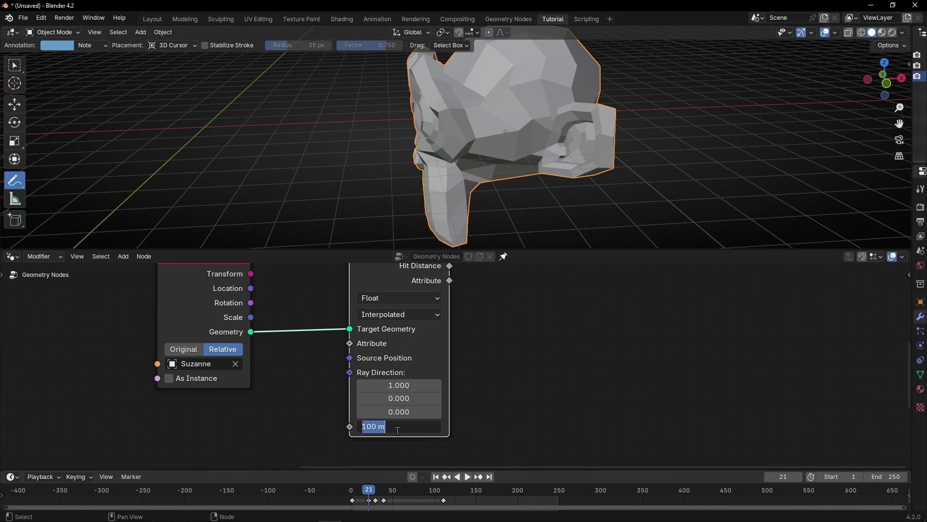
{"action": "type", "text": "0.1"}
{"action": "key", "text": "Return"}
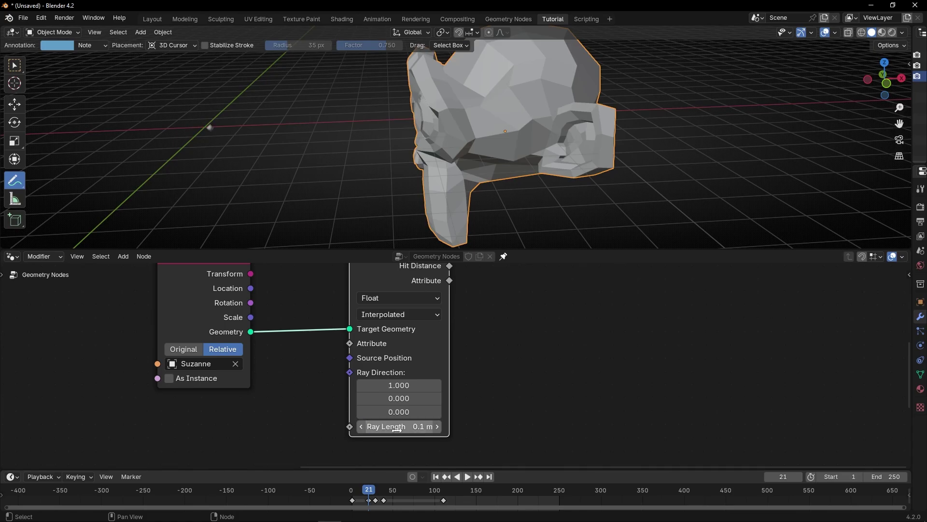
- Play the simulation up to frame 113 and check where particles get deleted around Suzanne with the short ray
{"action": "key", "text": "space"}
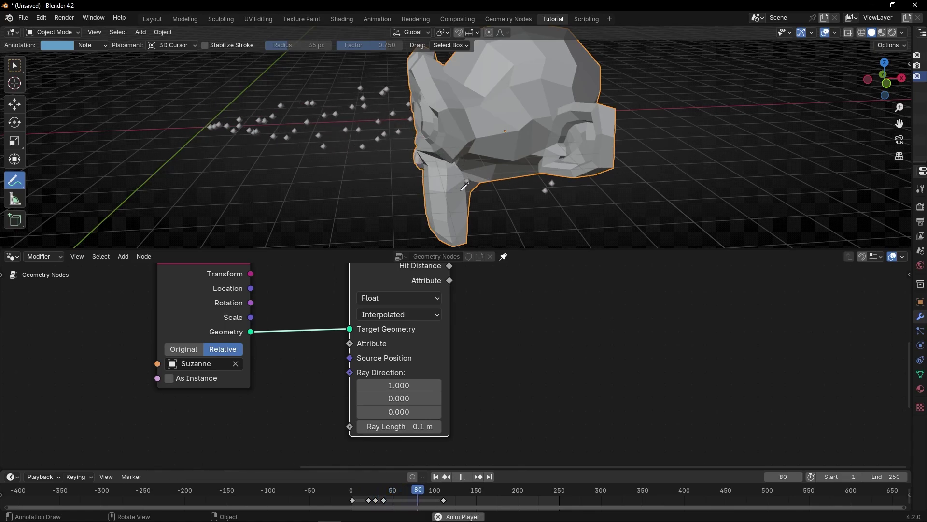
{"action": "key", "text": "space"}
{"action": "middle_click_drag", "start_coordinate": [436, 186], "coordinate": [413, 186]}
{"action": "middle_click_drag", "start_coordinate": [319, 141], "coordinate": [282, 139]}
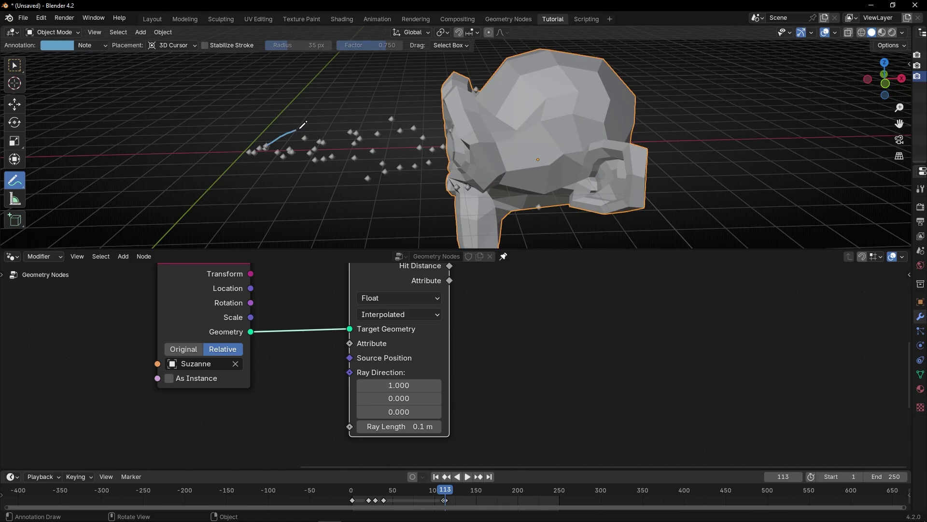
- Annotate a wavy particle path towards Suzanne with direction arrows along it, and erase the annotations
{"action": "mouse_move", "coordinate": [300, 128]}
{"action": "left_mouse_down"}
{"action": "mouse_move", "coordinate": [386, 87]}
{"action": "mouse_move", "coordinate": [384, 97]}
{"action": "left_mouse_up"}
{"action": "mouse_move", "coordinate": [262, 148]}
{"action": "left_mouse_down"}
{"action": "mouse_move", "coordinate": [316, 97]}
{"action": "mouse_move", "coordinate": [333, 145]}
{"action": "mouse_move", "coordinate": [403, 81]}
{"action": "mouse_move", "coordinate": [430, 106]}
{"action": "left_mouse_up"}
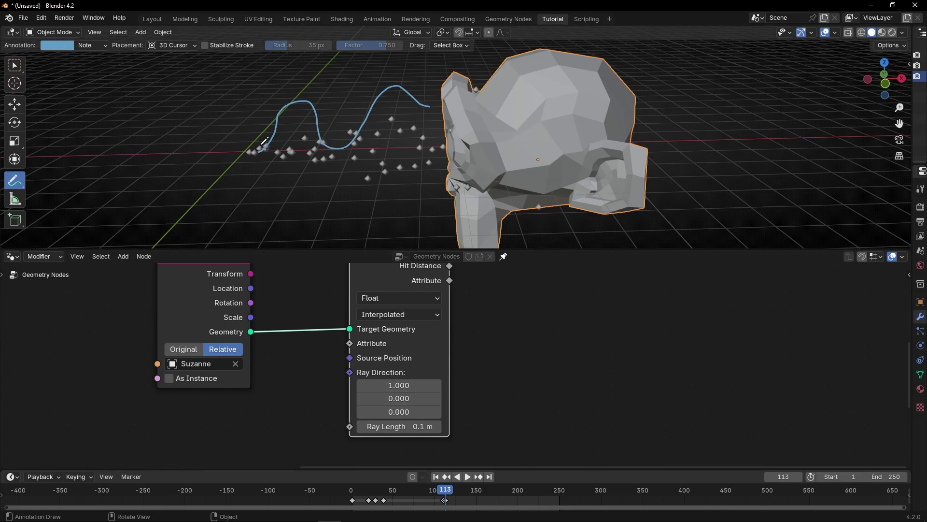
{"action": "scroll", "coordinate": [269, 150], "scroll_direction": "up", "scroll_amount": 1}
{"action": "middle_click_drag", "start_coordinate": [245, 148], "coordinate": [264, 170], "text": "shift"}
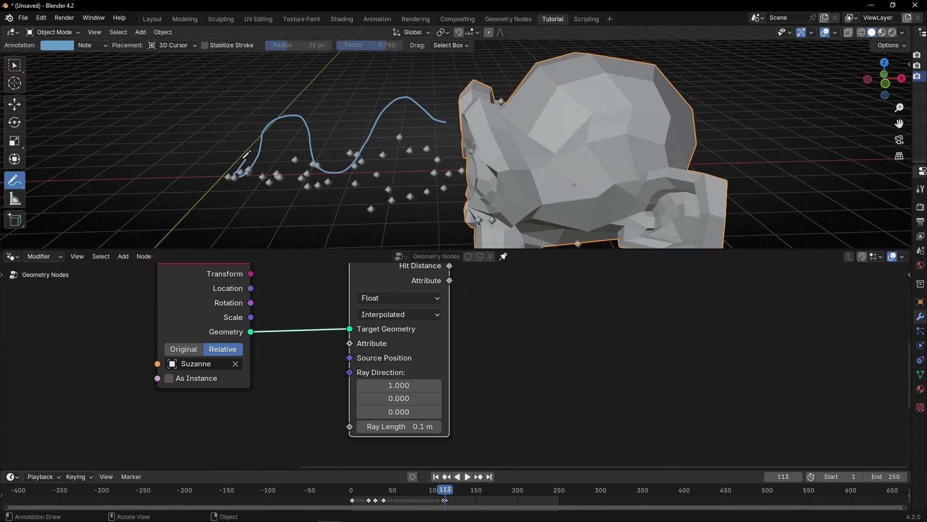
{"action": "mouse_move", "coordinate": [252, 147]}
{"action": "left_mouse_down"}
{"action": "mouse_move", "coordinate": [252, 126]}
{"action": "mouse_move", "coordinate": [293, 103]}
{"action": "mouse_move", "coordinate": [319, 130]}
{"action": "left_mouse_up"}
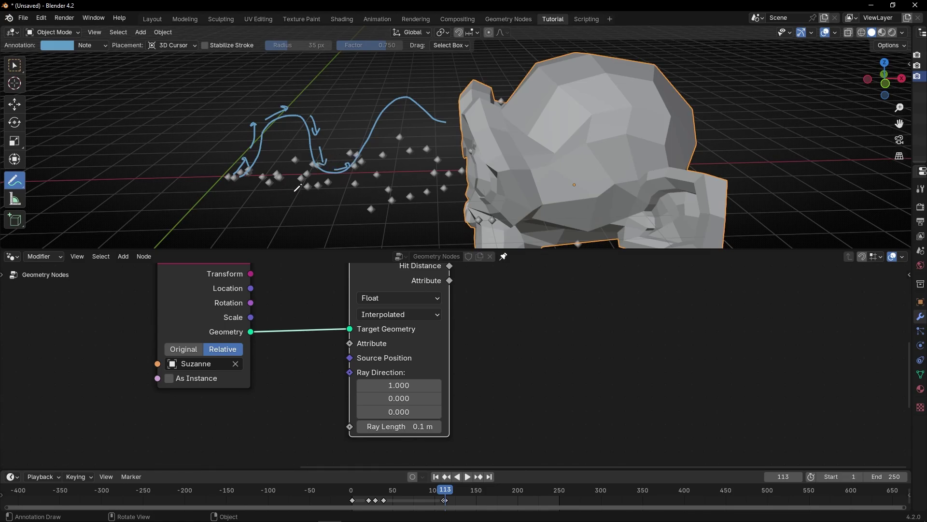
{"action": "left_click_drag", "start_coordinate": [289, 186], "coordinate": [437, 117], "text": "ctrl"}
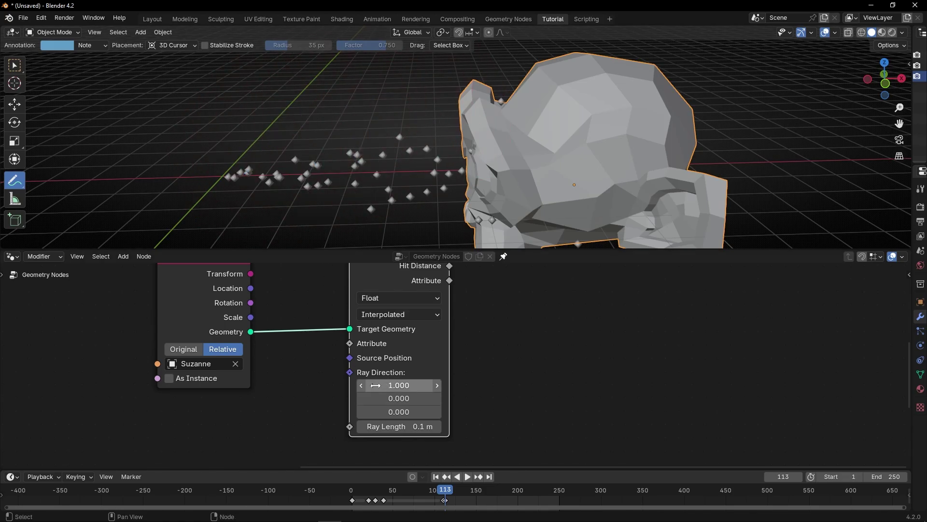
- Duplicate the velocity Named Attribute node and place the copy below the Object Info node
{"action": "scroll", "coordinate": [304, 389], "scroll_direction": "down", "scroll_amount": 1}
{"action": "scroll", "coordinate": [304, 389], "scroll_direction": "down", "scroll_amount": 5}
{"action": "middle_click_drag", "start_coordinate": [345, 300], "coordinate": [344, 335]}
{"action": "key", "text": "ctrl+space"}
{"action": "scroll", "coordinate": [307, 293], "scroll_direction": "up", "scroll_amount": 5}
{"action": "middle_click_drag", "start_coordinate": [308, 291], "coordinate": [336, 267]}
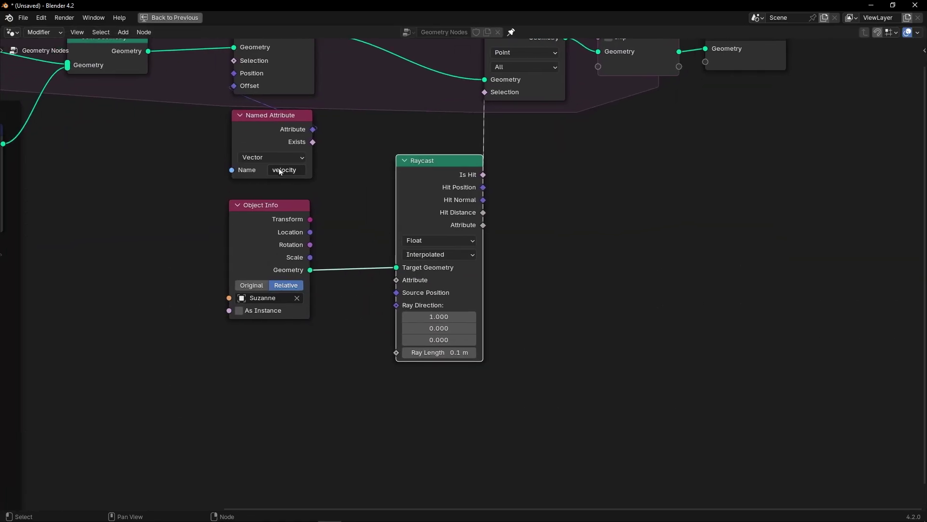
{"action": "left_click", "coordinate": [271, 143]}
{"action": "key", "text": "shift+d"}
{"action": "left_click", "coordinate": [270, 377]}
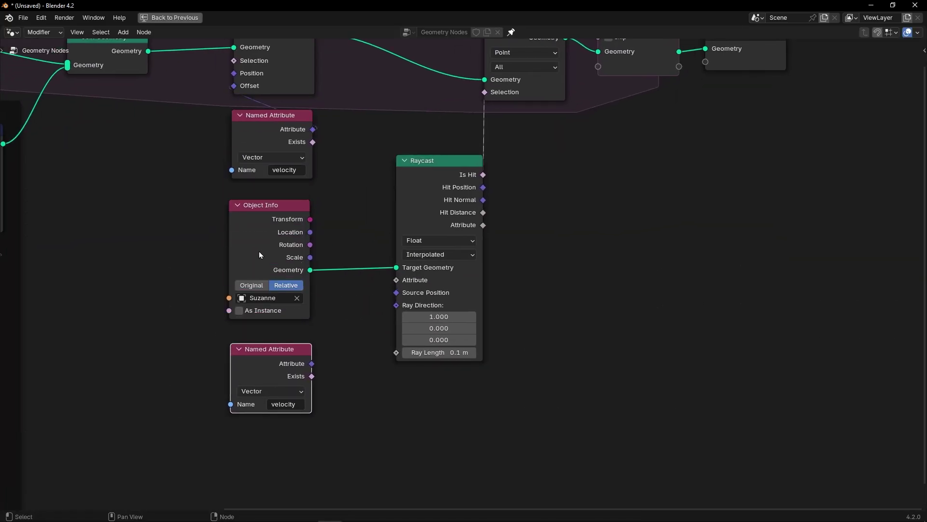
- Connect the Attribute output of the duplicated velocity node to the Raycast node's Ray Direction
{"action": "scroll", "coordinate": [180, 323], "scroll_direction": "down", "scroll_amount": 5}
{"action": "middle_click_drag", "start_coordinate": [177, 319], "coordinate": [204, 321]}
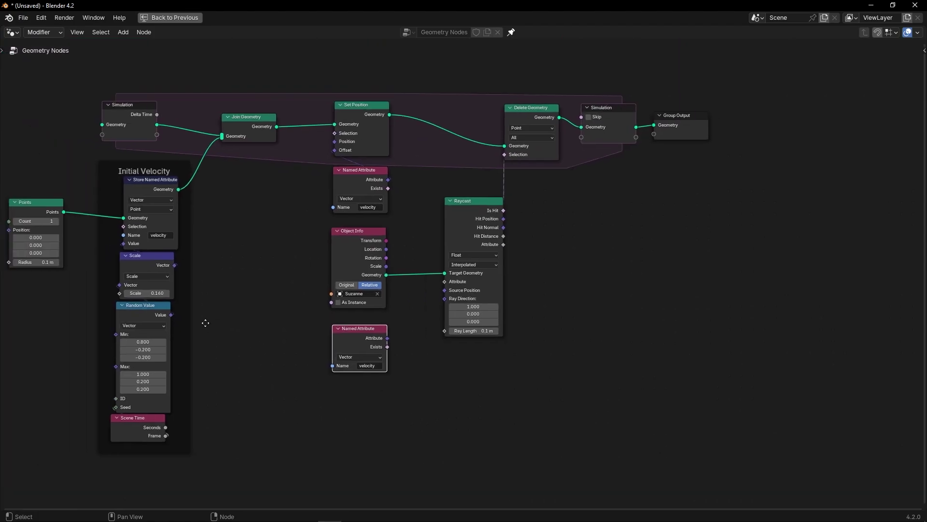
{"action": "scroll", "coordinate": [403, 372], "scroll_direction": "up", "scroll_amount": 3}
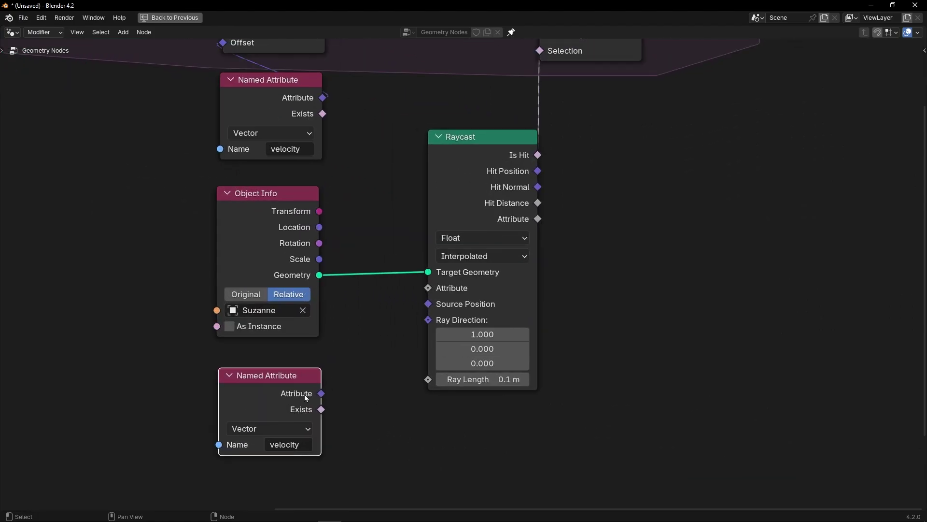
{"action": "mouse_move", "coordinate": [312, 395]}
{"action": "left_click_drag", "start_coordinate": [294, 389], "coordinate": [411, 327]}
{"action": "key", "text": "ctrl+space"}
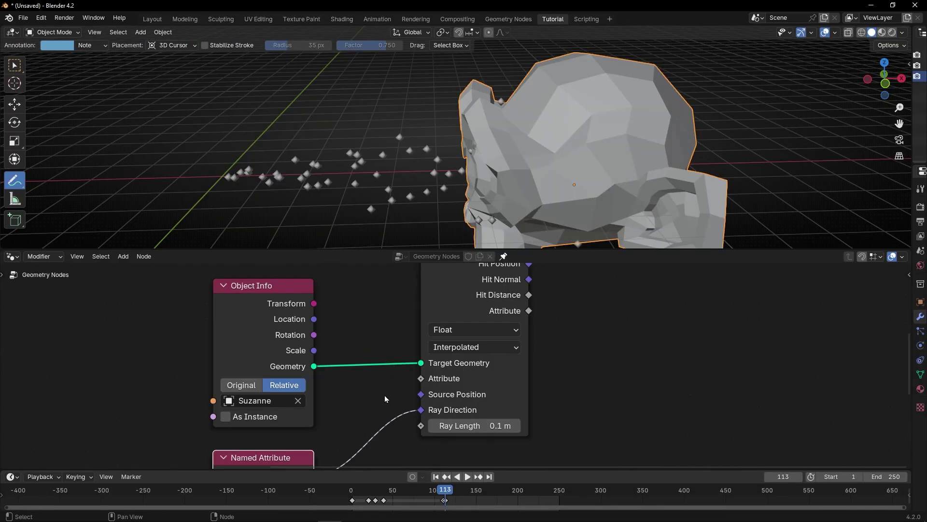
- Replay the simulation from frame 1 to frame 142, stopping at frame 135 to examine and annotate a particle at Suzanne's face
{"action": "scroll", "coordinate": [252, 179], "scroll_direction": "up", "scroll_amount": 1}
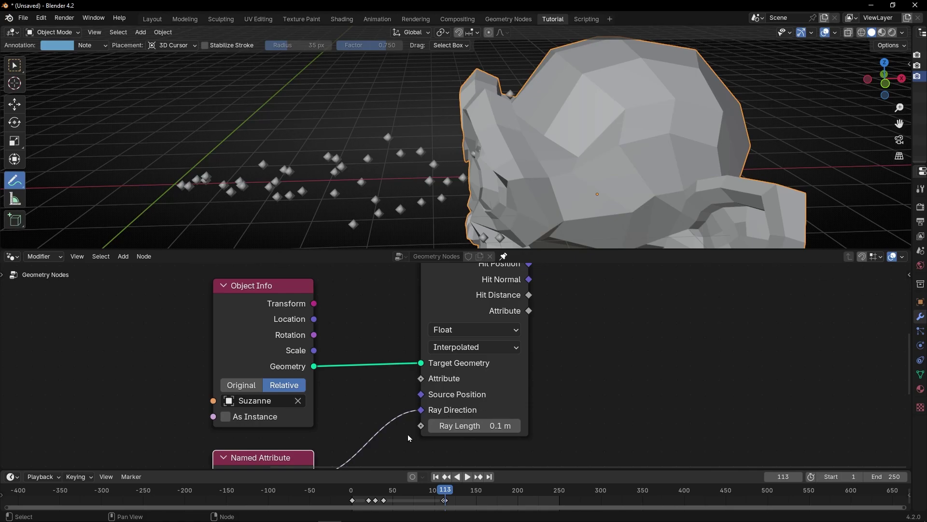
{"action": "middle_click_drag", "start_coordinate": [408, 438], "coordinate": [397, 385]}
{"action": "key", "text": "shift+Left"}
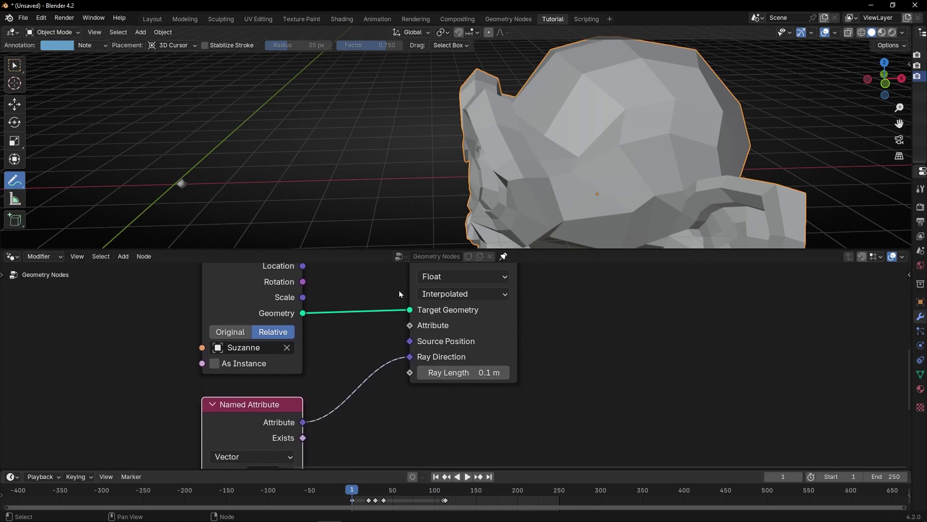
{"action": "key", "text": "space"}
{"action": "middle_click_drag", "start_coordinate": [483, 193], "coordinate": [346, 160]}
{"action": "key", "text": "space"}
{"action": "scroll", "coordinate": [397, 160], "scroll_direction": "up", "scroll_amount": 3}
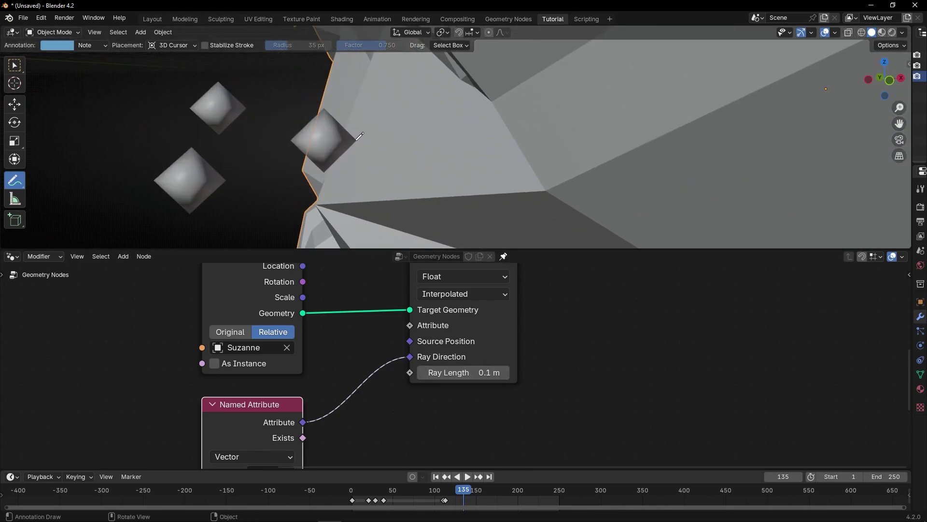
{"action": "mouse_move", "coordinate": [353, 137]}
{"action": "left_mouse_down"}
{"action": "mouse_move", "coordinate": [353, 147]}
{"action": "mouse_move", "coordinate": [332, 140]}
{"action": "left_mouse_up"}
{"action": "key", "text": "space"}
{"action": "key", "text": "space"}
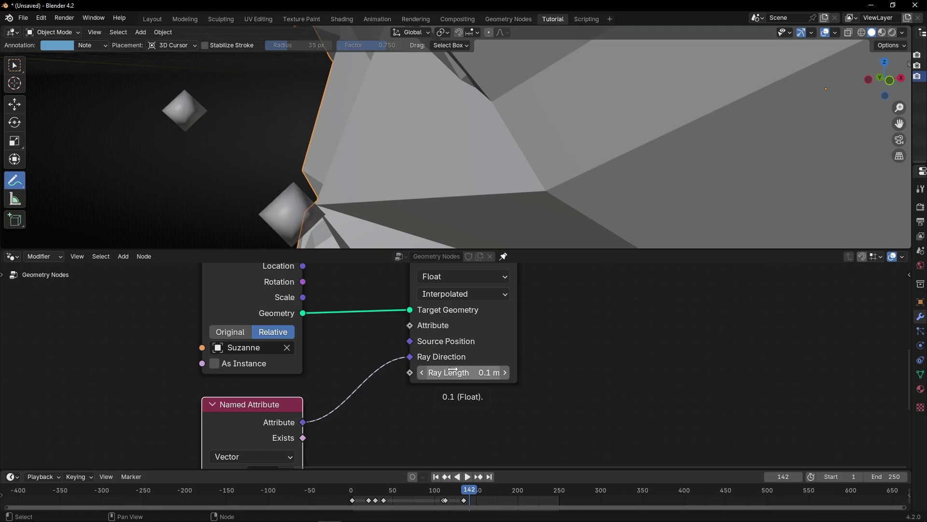
- Move the duplicated velocity Named Attribute node farther away from the Raycast node
{"action": "scroll", "coordinate": [453, 371], "scroll_direction": "down", "scroll_amount": 3}
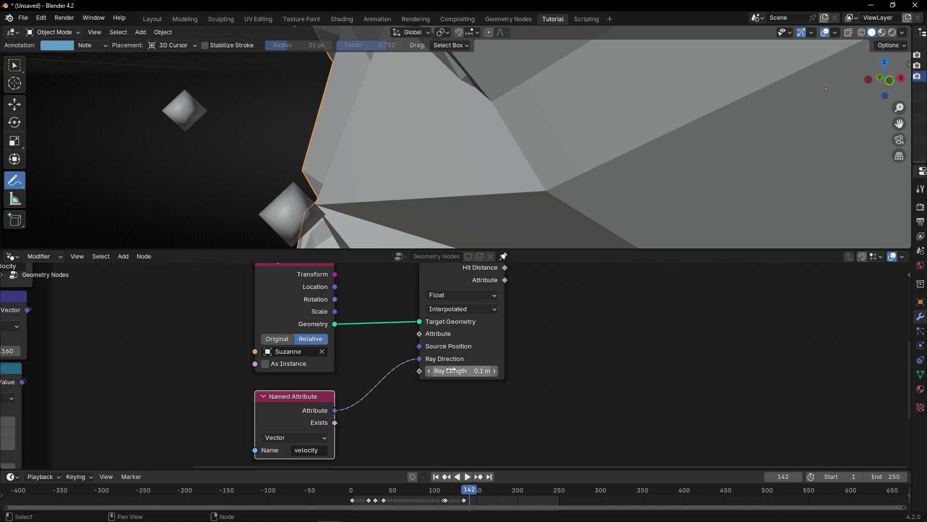
{"action": "left_click_drag", "start_coordinate": [311, 408], "coordinate": [257, 408]}
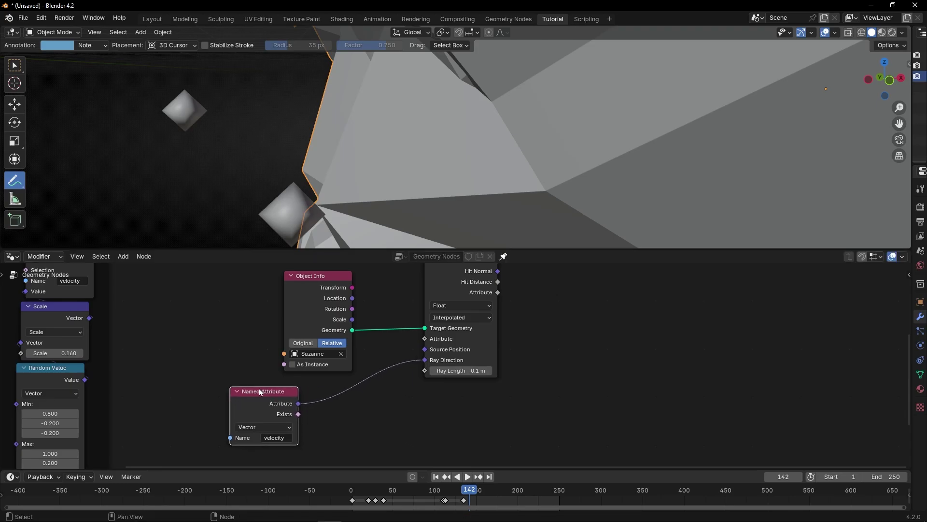
- Annotate velocity arrows on particles in front of Suzanne, mark one arrow's length with a bracket and label, and erase the length marking
{"action": "scroll", "coordinate": [238, 146], "scroll_direction": "down", "scroll_amount": 3}
{"action": "middle_click_drag", "start_coordinate": [237, 147], "coordinate": [265, 161], "text": "shift"}
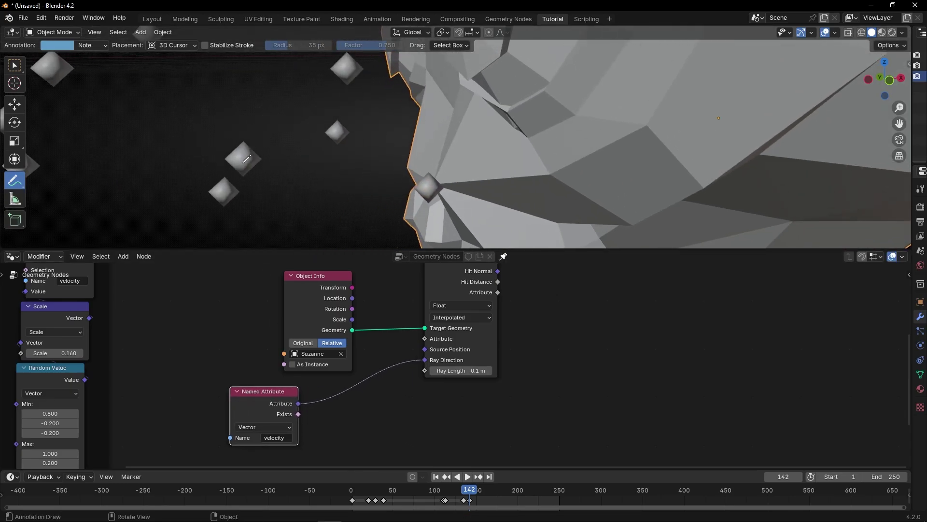
{"action": "left_click_drag", "start_coordinate": [240, 163], "coordinate": [332, 162]}
{"action": "mouse_move", "coordinate": [81, 74]}
{"action": "left_mouse_down"}
{"action": "mouse_move", "coordinate": [148, 85]}
{"action": "mouse_move", "coordinate": [112, 101]}
{"action": "left_mouse_up"}
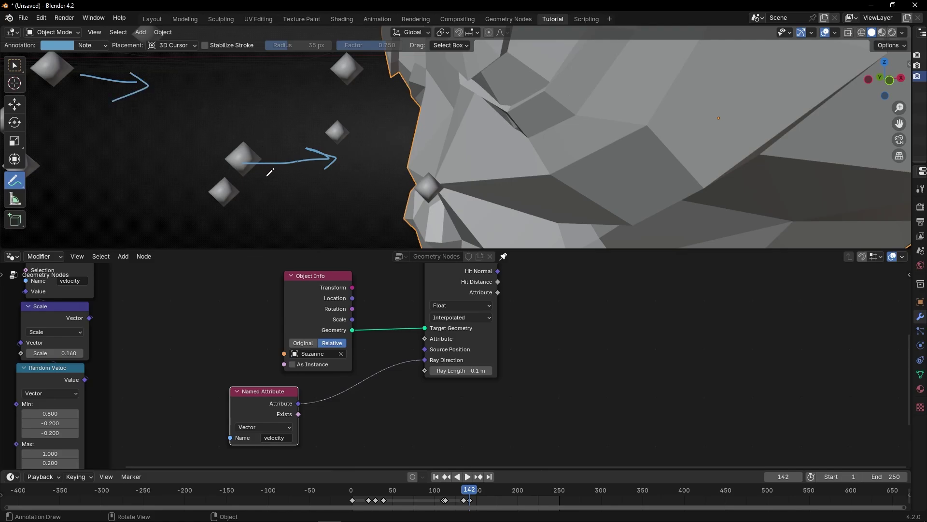
{"action": "mouse_move", "coordinate": [242, 185]}
{"action": "left_mouse_down"}
{"action": "mouse_move", "coordinate": [242, 195]}
{"action": "mouse_move", "coordinate": [327, 197]}
{"action": "left_mouse_up"}
{"action": "mouse_move", "coordinate": [237, 229]}
{"action": "left_mouse_down"}
{"action": "mouse_move", "coordinate": [290, 221]}
{"action": "mouse_move", "coordinate": [322, 248]}
{"action": "left_mouse_up"}
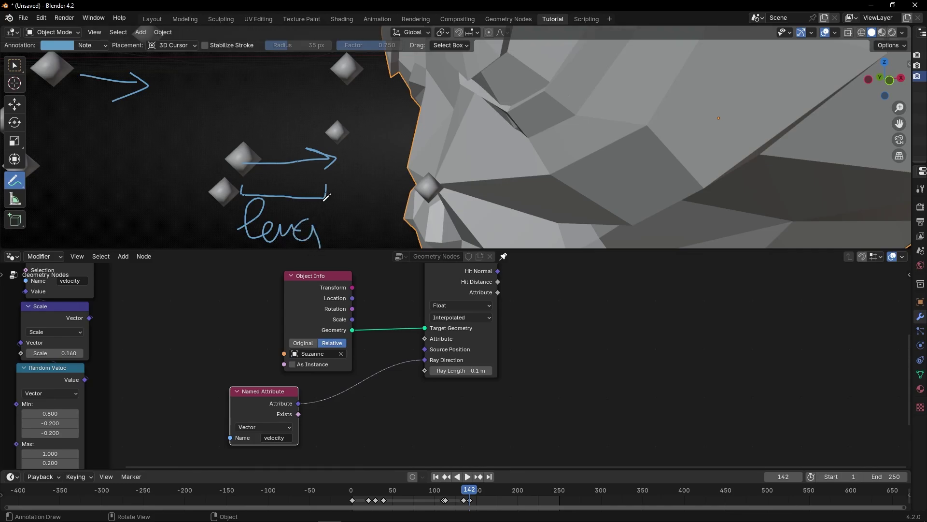
{"action": "mouse_move", "coordinate": [322, 203]}
{"action": "left_mouse_down"}
{"action": "mouse_move", "coordinate": [322, 231]}
{"action": "mouse_move", "coordinate": [326, 212]}
{"action": "mouse_move", "coordinate": [326, 232]}
{"action": "mouse_move", "coordinate": [337, 231]}
{"action": "mouse_move", "coordinate": [265, 207]}
{"action": "mouse_move", "coordinate": [265, 161]}
{"action": "left_mouse_up"}
- Add a Vector Math node fed by the Attribute output of the duplicated velocity node
{"action": "middle_click_drag", "start_coordinate": [360, 404], "coordinate": [407, 363]}
{"action": "left_click_drag", "start_coordinate": [306, 366], "coordinate": [361, 380]}
{"action": "type", "text": "vect"}
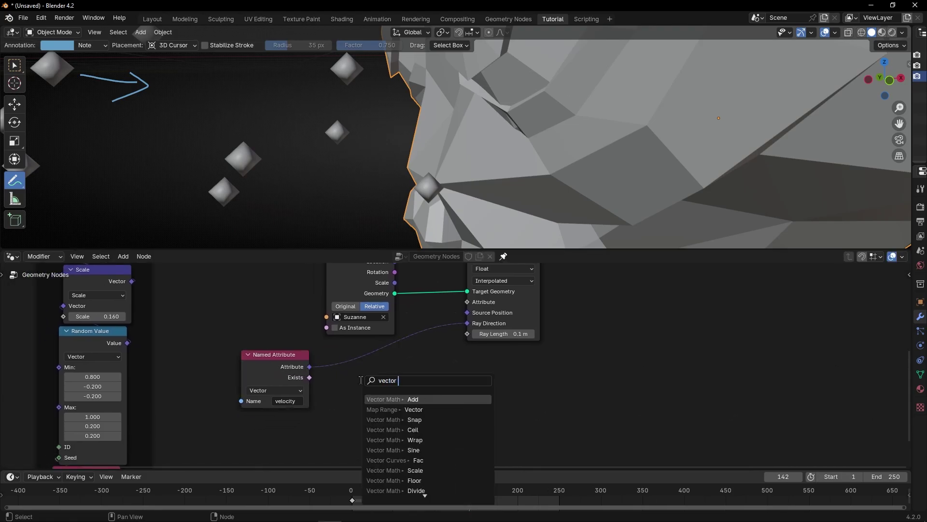
{"action": "type", "text": "or"}
{"action": "key", "text": "Return"}
{"action": "left_click", "coordinate": [361, 380]}
{"action": "scroll", "coordinate": [469, 408], "scroll_direction": "up", "scroll_amount": 2}
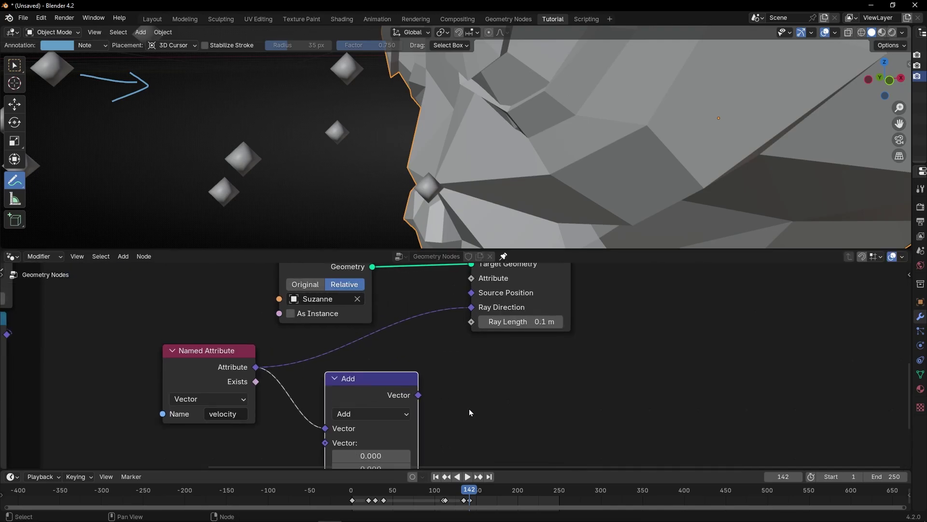
- Switch the Vector Math node to Length and connect its Value to the Raycast node's Ray Length
{"action": "left_click", "coordinate": [376, 375]}
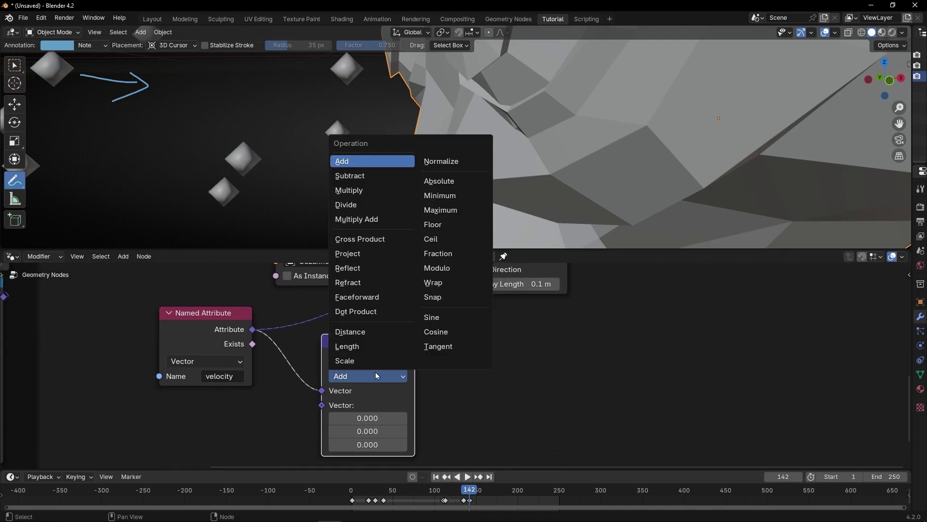
{"action": "left_click", "coordinate": [367, 346]}
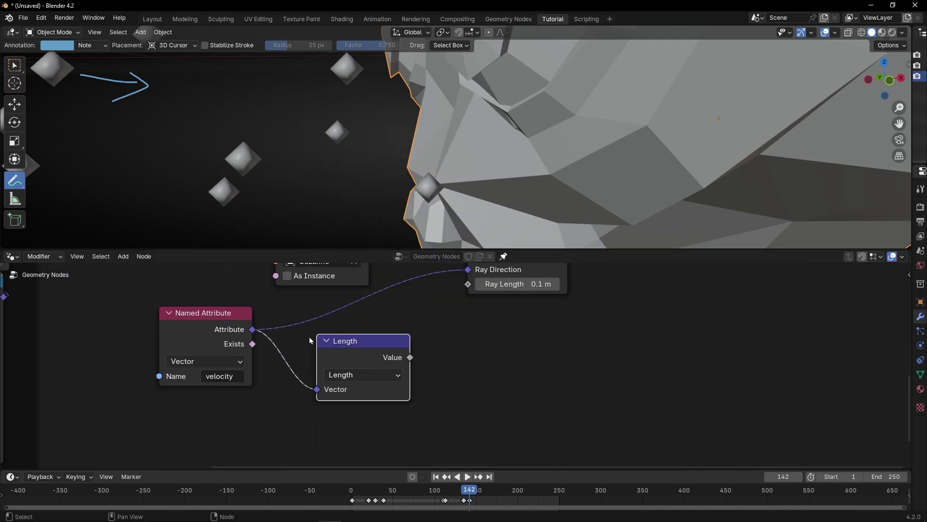
{"action": "middle_click_drag", "start_coordinate": [407, 345], "coordinate": [368, 383]}
{"action": "left_click_drag", "start_coordinate": [353, 402], "coordinate": [411, 330]}
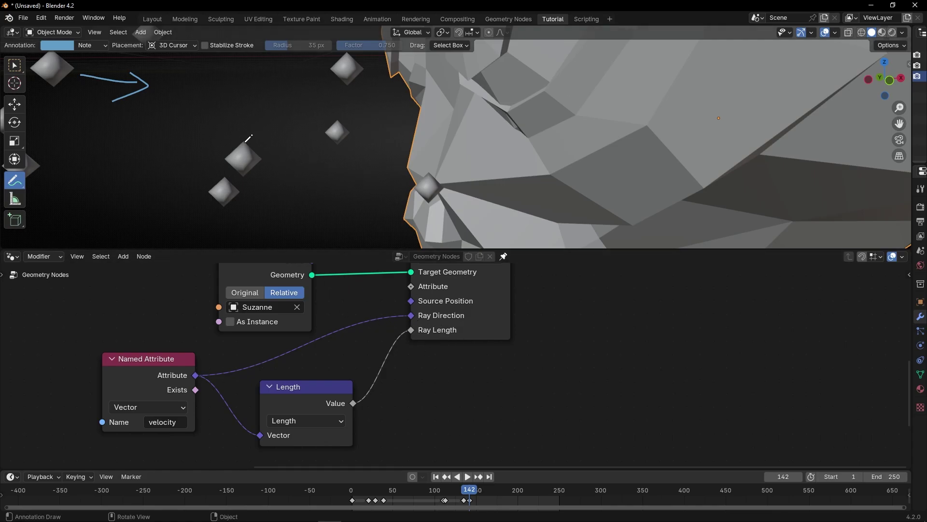
- Undo the remaining annotation strokes, annotate a velocity arrow on one particle in front of Suzanne, and erase it
{"action": "middle_click_drag", "start_coordinate": [246, 144], "coordinate": [338, 179], "text": "shift"}
{"action": "key", "text": "ctrl+z"}
{"action": "key", "text": "ctrl+z"}
{"action": "left_click_drag", "start_coordinate": [199, 126], "coordinate": [275, 126]}
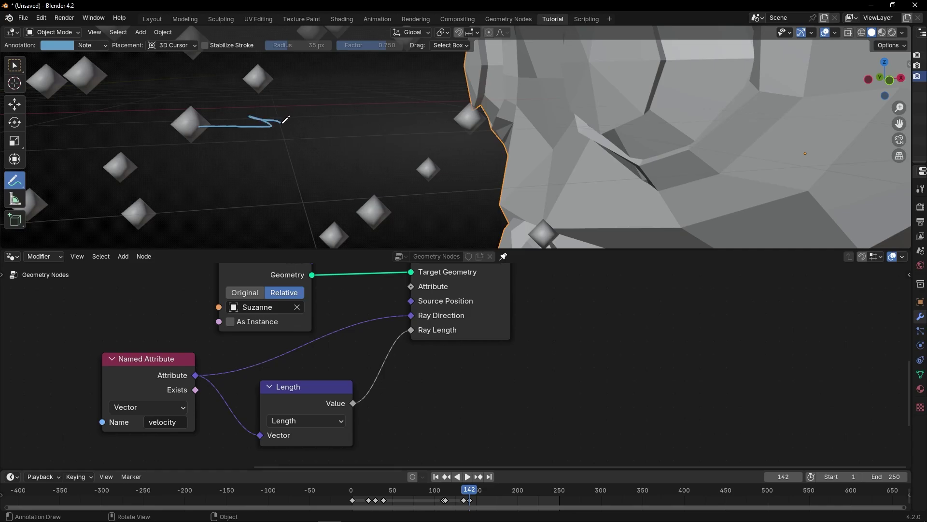
{"action": "mouse_move", "coordinate": [309, 100]}
{"action": "left_mouse_down", "text": "ctrl"}
{"action": "mouse_move", "coordinate": [192, 114]}
{"action": "mouse_move", "coordinate": [202, 125]}
{"action": "left_mouse_up", "text": "ctrl"}
- Advance the simulation to frame 148 and go back to frame 145 to examine particles reaching Suzanne's face
{"action": "scroll", "coordinate": [535, 127], "scroll_direction": "up", "scroll_amount": 4}
{"action": "middle_click_drag", "start_coordinate": [530, 119], "coordinate": [366, 120], "text": "shift"}
{"action": "key", "text": "Right"}
{"action": "key", "text": "Right"}
{"action": "key", "text": "space"}
{"action": "key", "text": "space"}
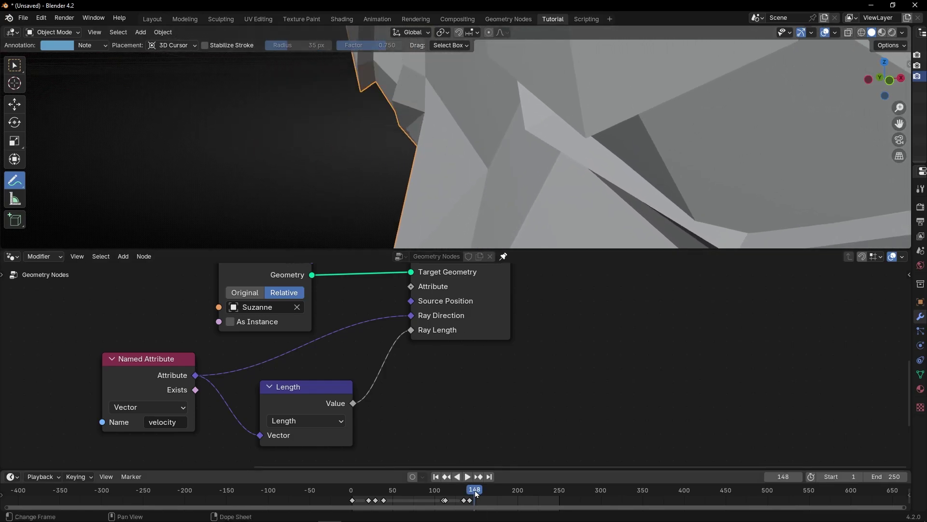
{"action": "left_click_drag", "start_coordinate": [474, 489], "coordinate": [472, 489]}
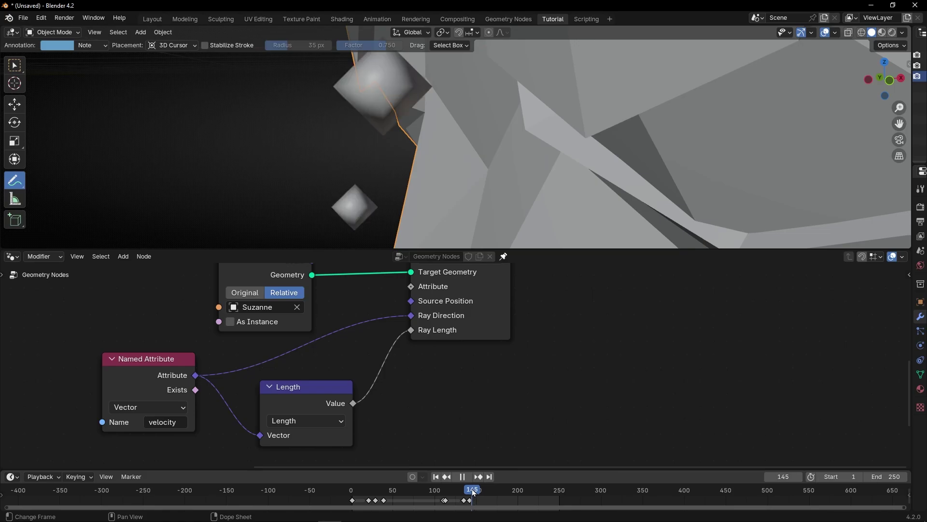
{"action": "middle_click_drag", "start_coordinate": [492, 146], "coordinate": [478, 147]}
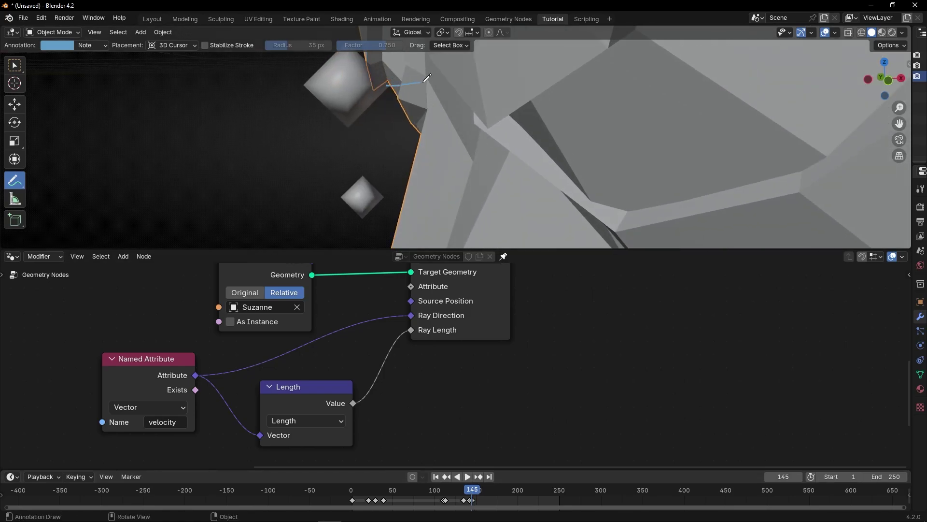
{"action": "scroll", "coordinate": [421, 102], "scroll_direction": "down", "scroll_amount": 4}
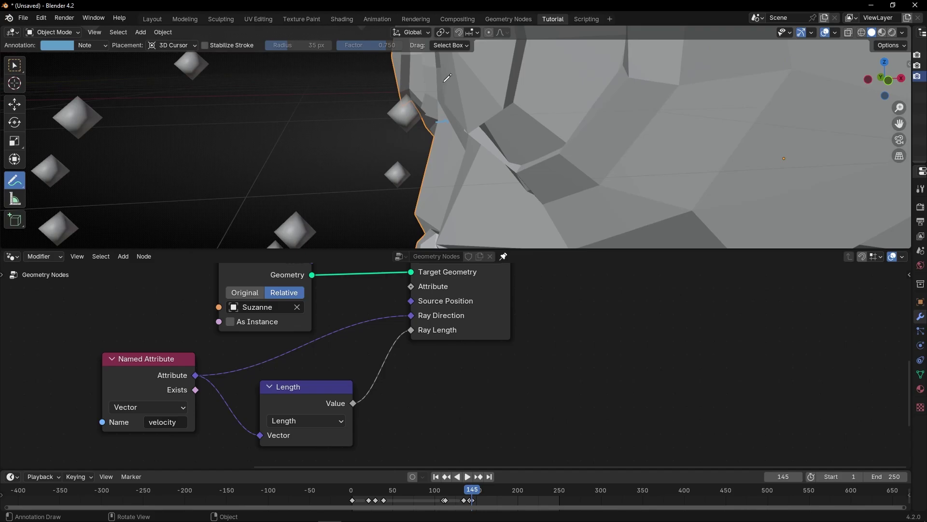
{"action": "scroll", "coordinate": [416, 130], "scroll_direction": "down", "scroll_amount": 6}
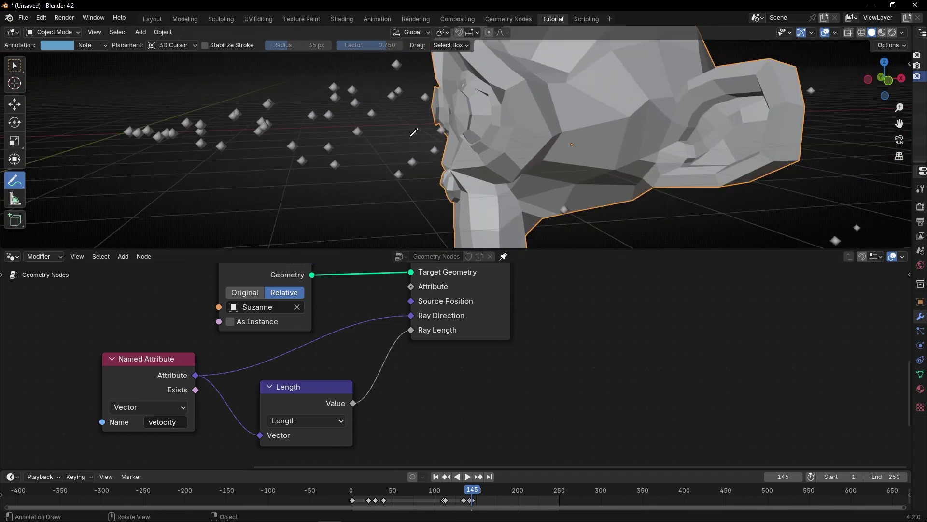
- Play the simulation from frame 145 to frame 194 to check how the particles collide with Suzanne
{"action": "key", "text": "space"}
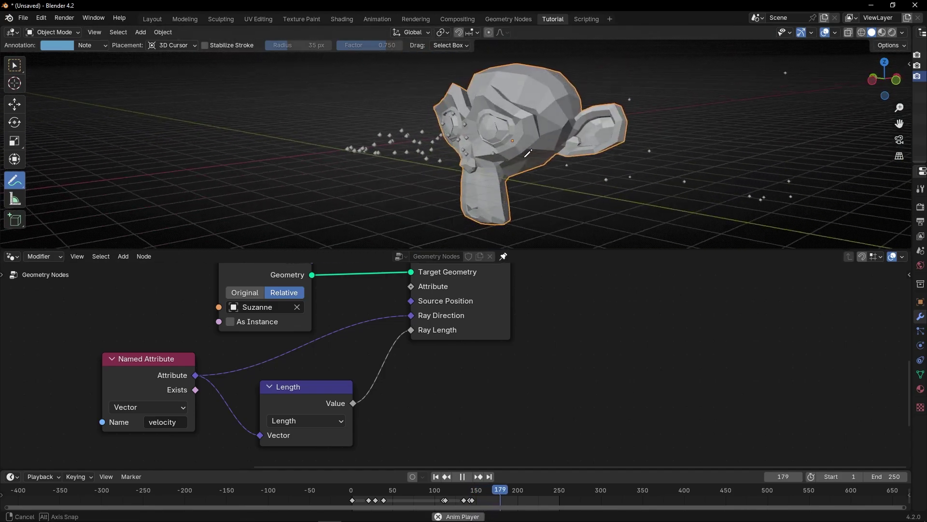
{"action": "key", "text": "space"}
- Maximize the node editor and spread out the Length, Raycast, Object Info and lower velocity Named Attribute nodes below the simulation zone
{"action": "key", "text": "ctrl+space"}
{"action": "scroll", "coordinate": [473, 313], "scroll_direction": "down", "scroll_amount": 3}
{"action": "middle_click_drag", "start_coordinate": [480, 309], "coordinate": [479, 337]}
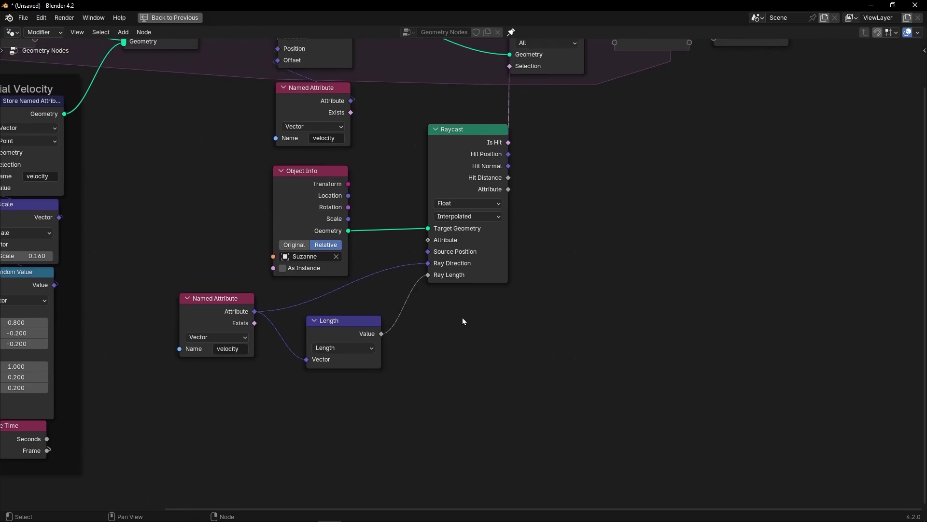
{"action": "left_click_drag", "start_coordinate": [355, 321], "coordinate": [403, 330]}
{"action": "left_click_drag", "start_coordinate": [465, 145], "coordinate": [508, 189]}
{"action": "left_click_drag", "start_coordinate": [312, 184], "coordinate": [394, 184]}
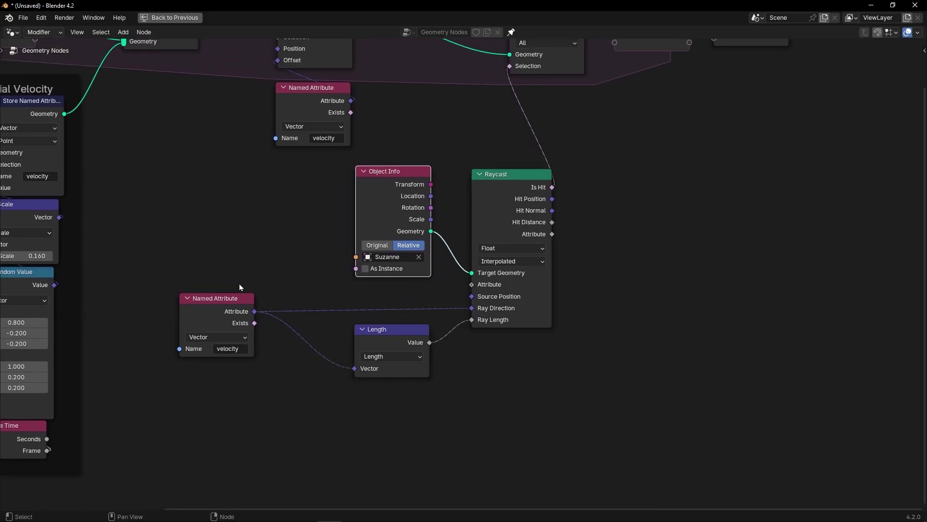
{"action": "left_click_drag", "start_coordinate": [210, 323], "coordinate": [267, 300]}
{"action": "scroll", "coordinate": [422, 188], "scroll_direction": "down", "scroll_amount": 3}
{"action": "middle_click_drag", "start_coordinate": [422, 187], "coordinate": [407, 221]}
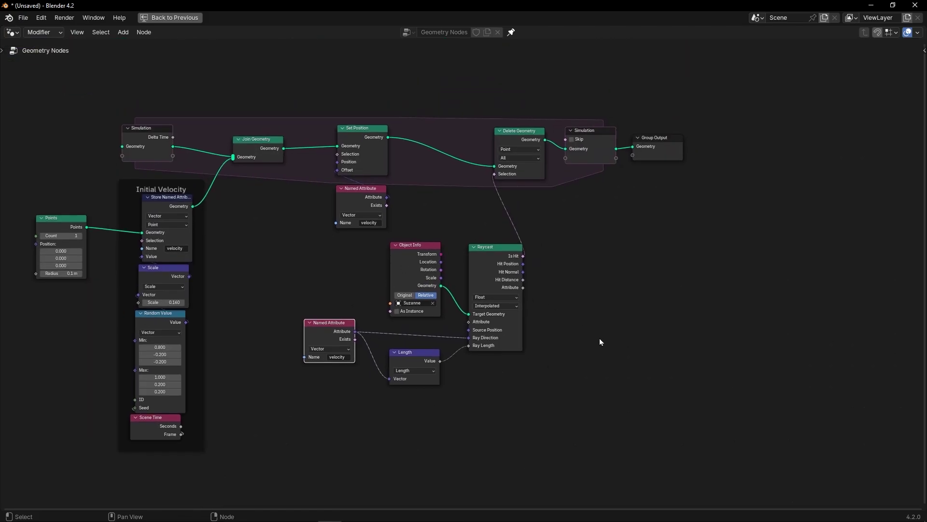
- Review the Raycast node's connections, restore the split layout with the 3D view, and undo the annotation arrows in front of Suzanne
{"action": "scroll", "coordinate": [599, 338], "scroll_direction": "up", "scroll_amount": 4}
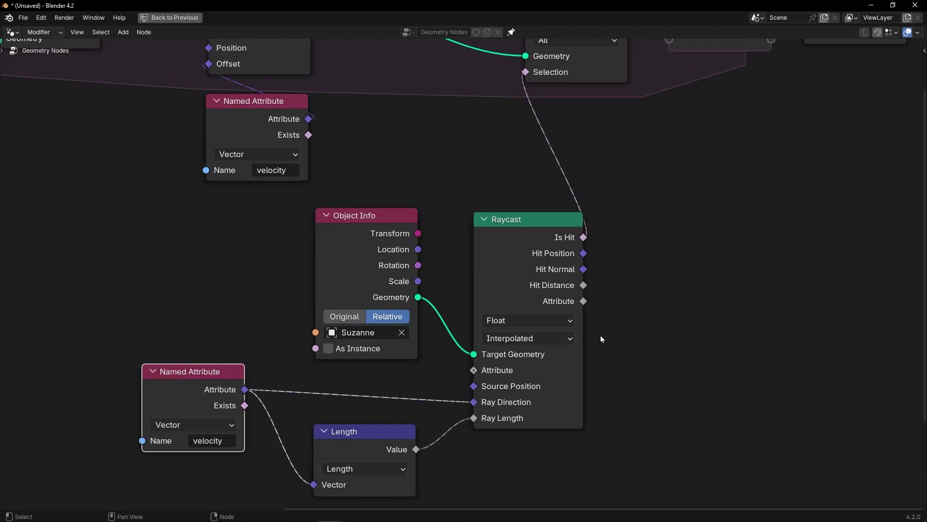
{"action": "middle_click_drag", "start_coordinate": [657, 345], "coordinate": [577, 315]}
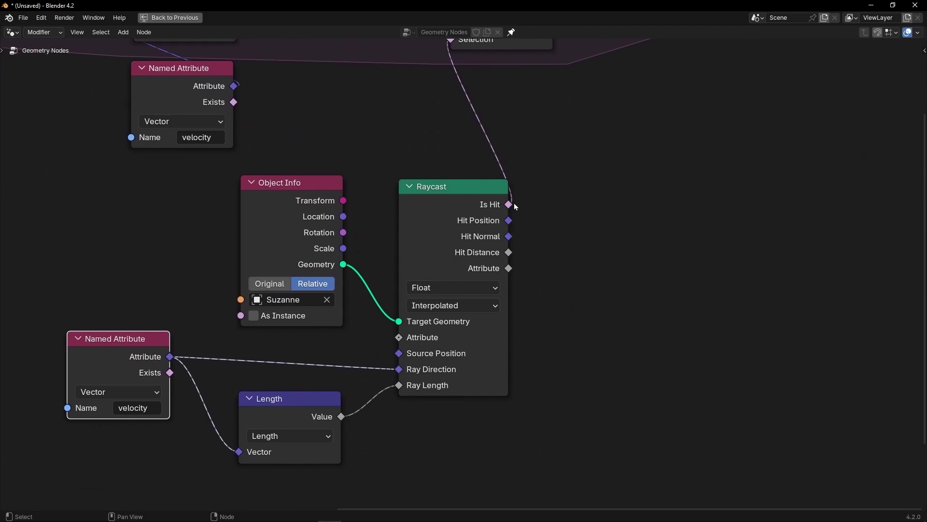
{"action": "key", "text": "ctrl+space"}
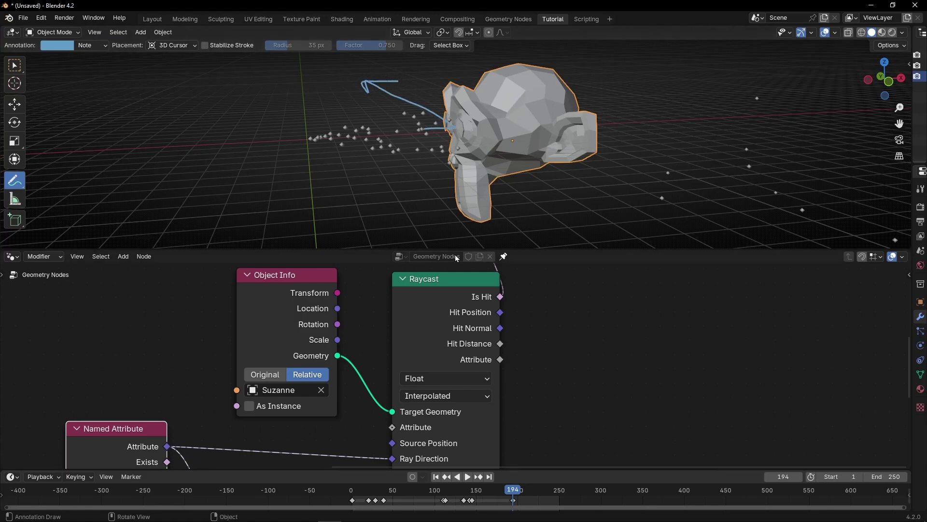
{"action": "key", "text": "ctrl+z"}
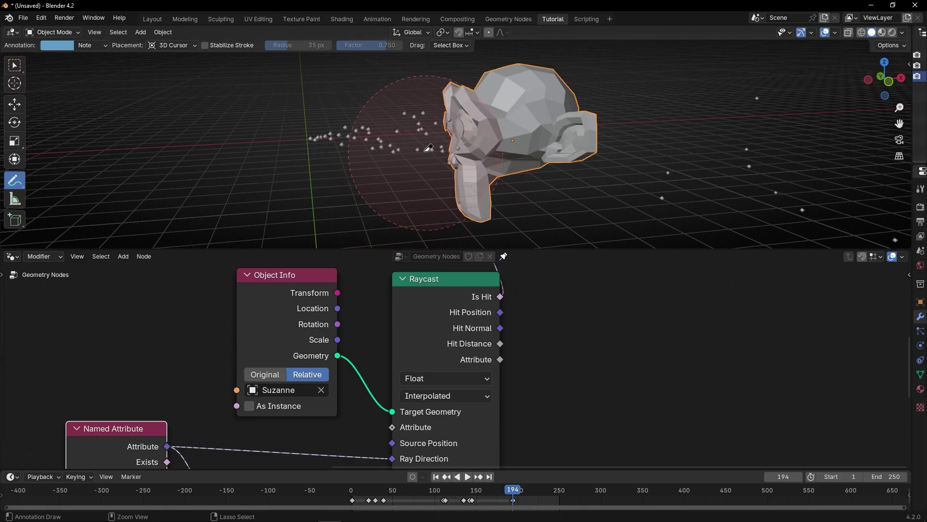